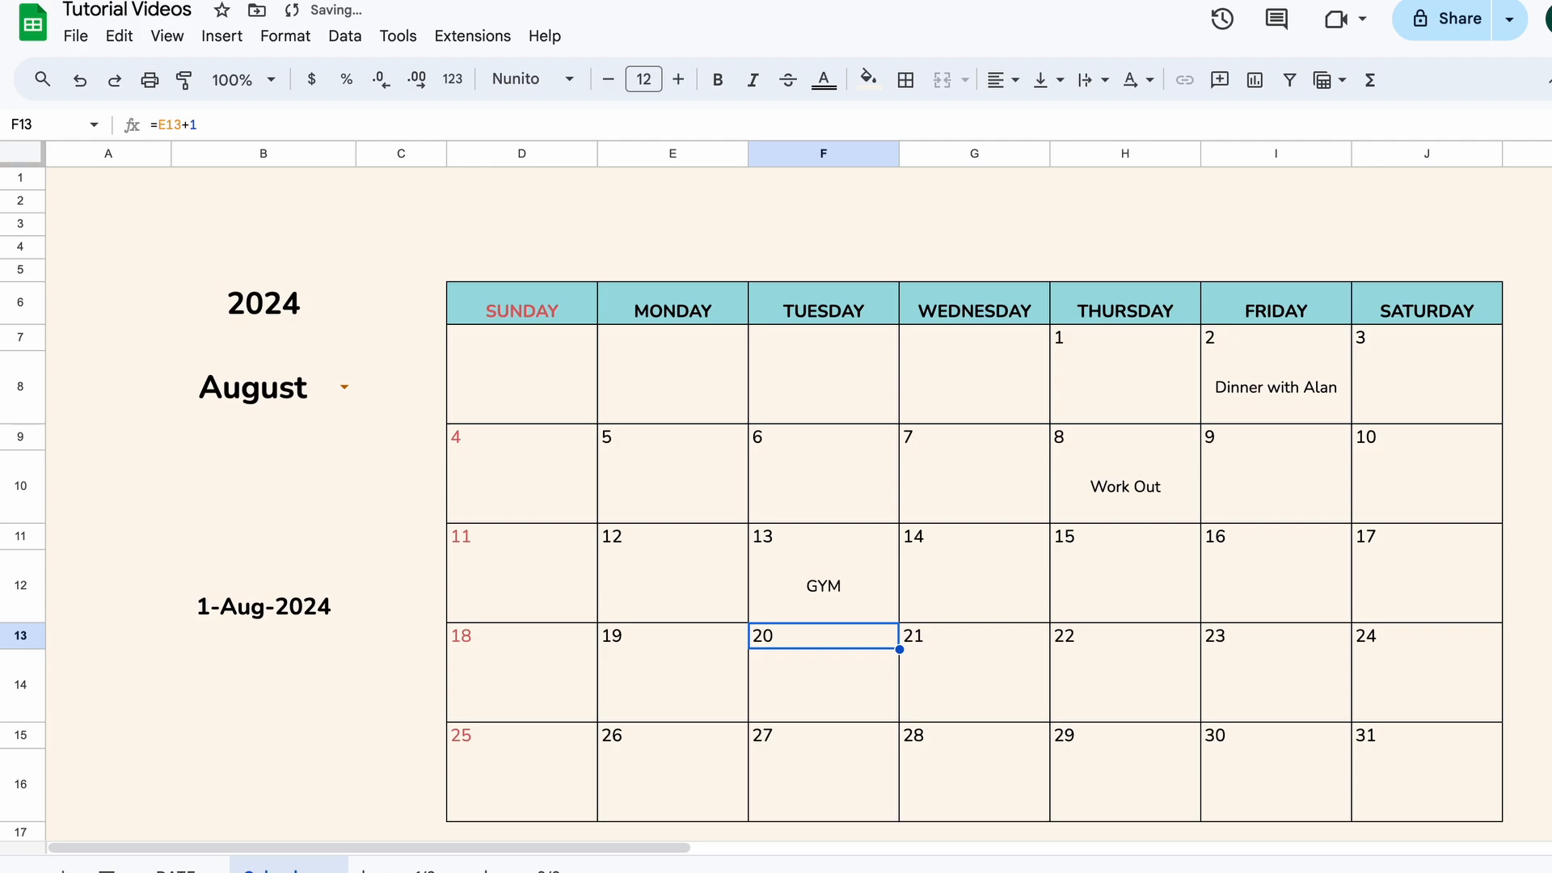
Step: Enter GYM in the event cell G14 under August 21
key("Down")
key("Down")
key("Right")
type("GYM")
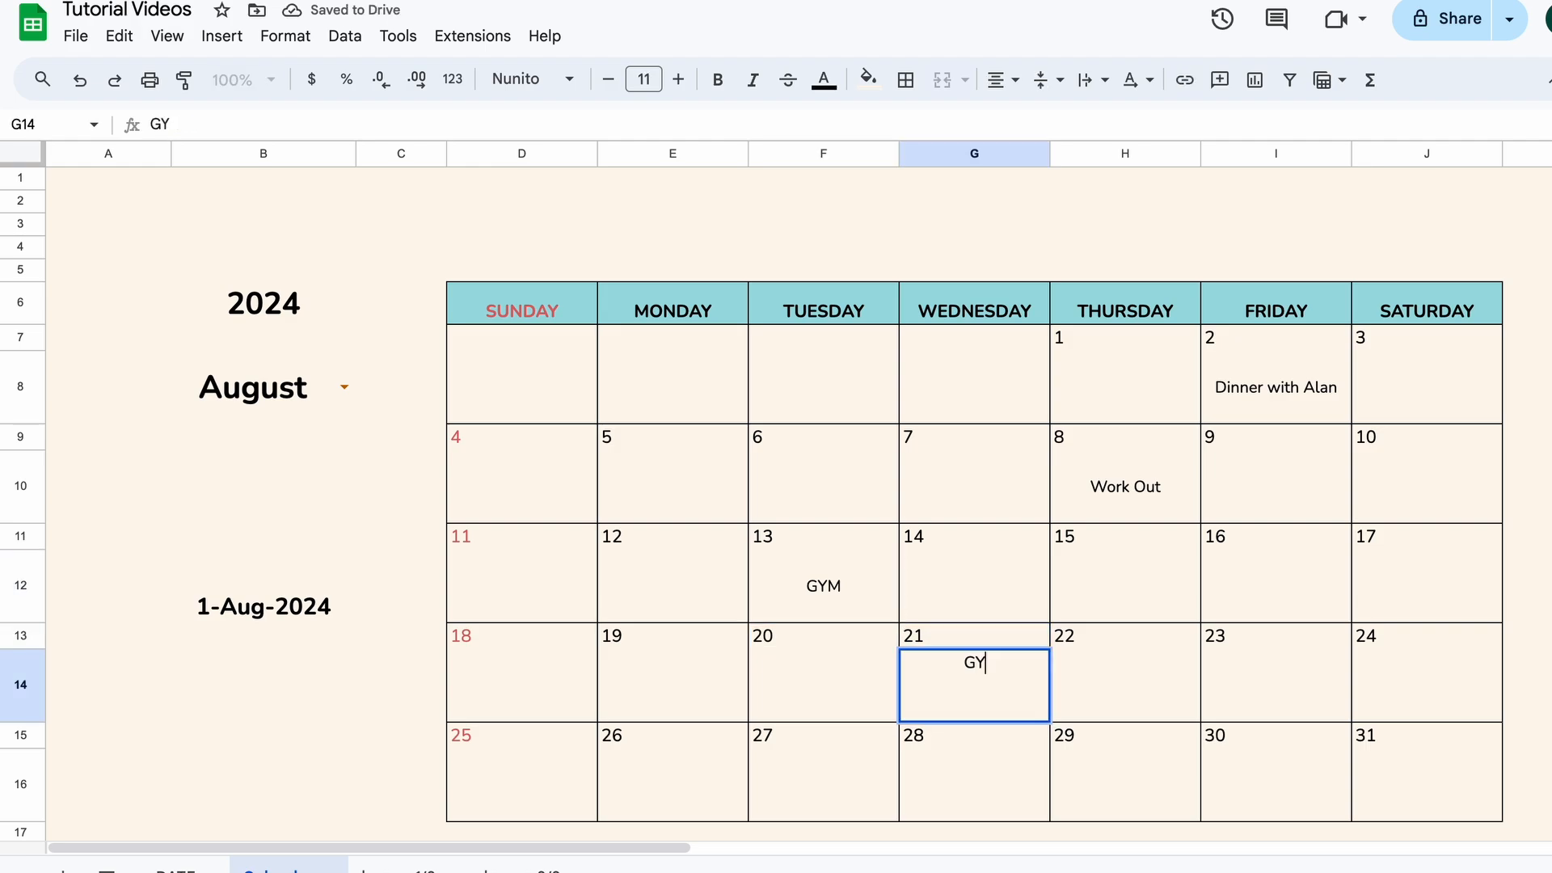
key("Return")
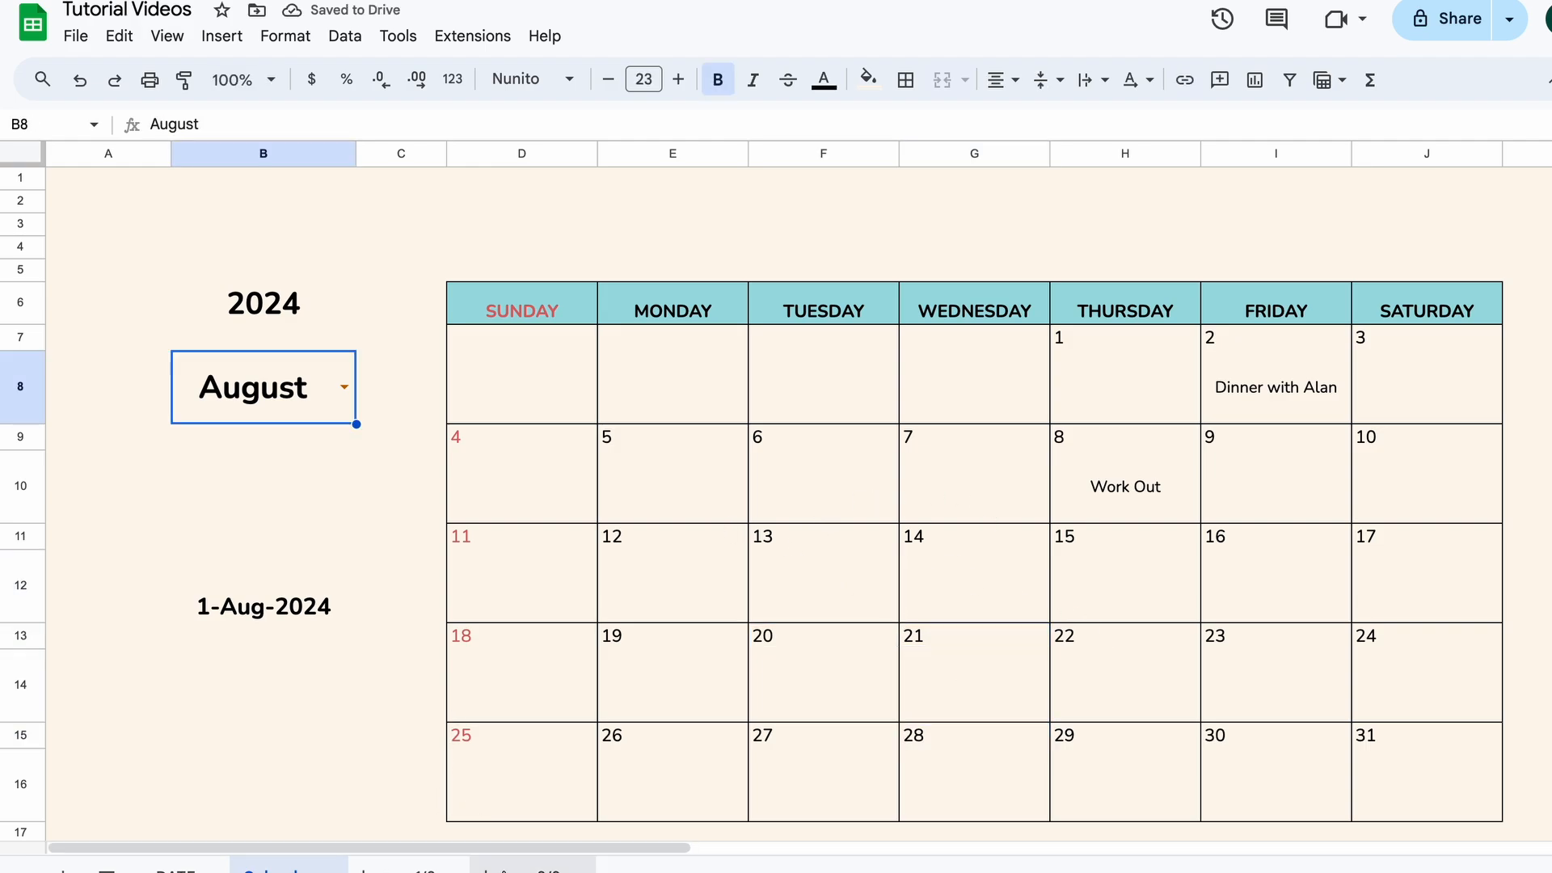
Step: On the DYNAMIC CALENDAR sheet, enter JULY in cell B3 and make it bold
left_click(531, 870)
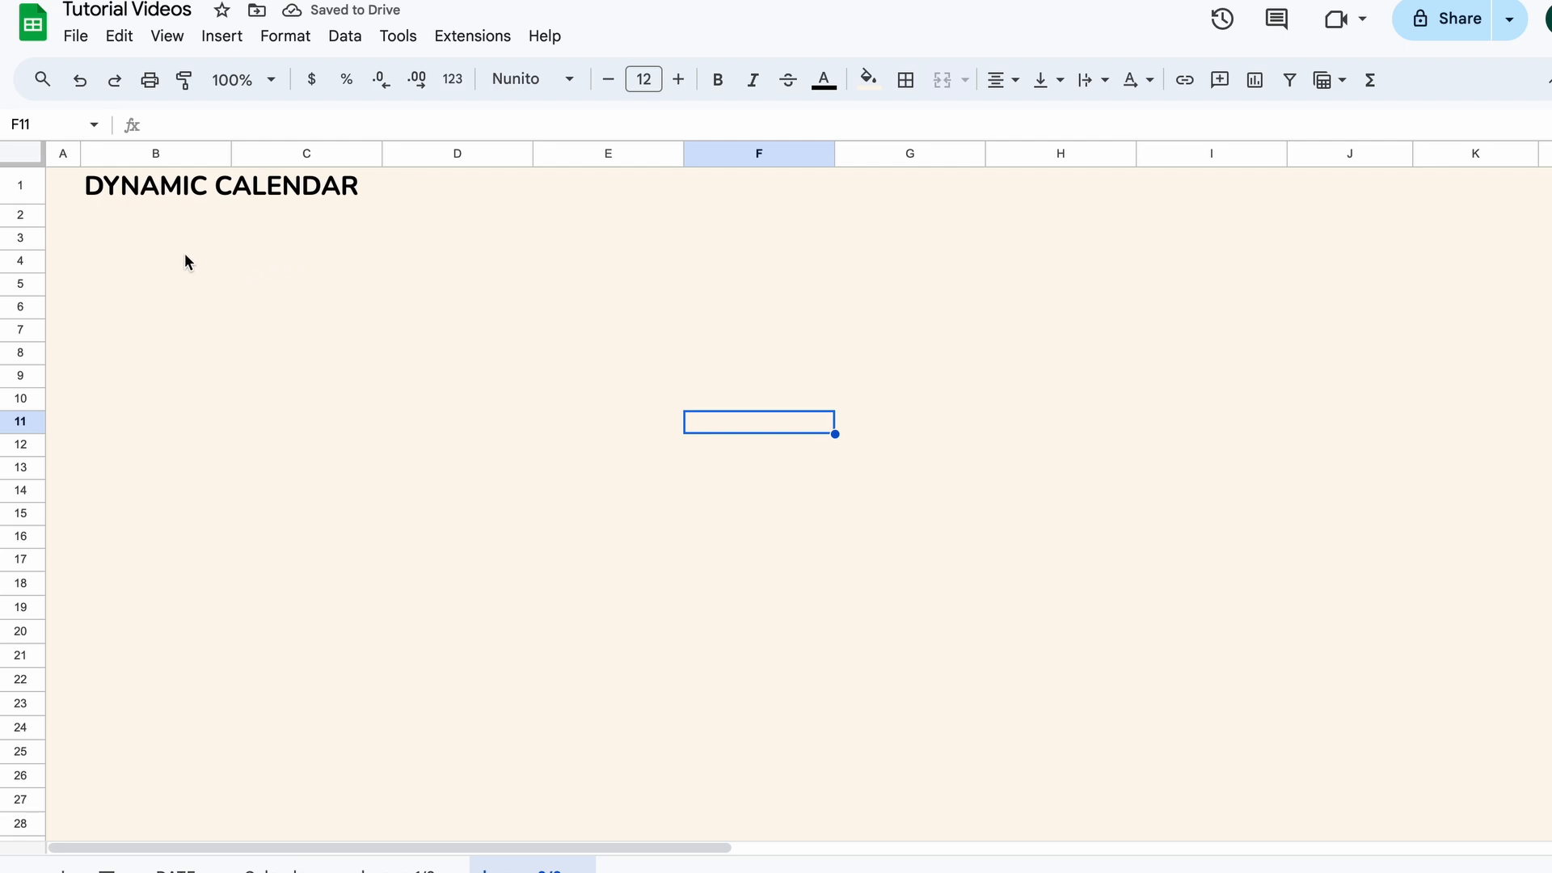
left_click(150, 240)
left_click_drag(495, 222, 1342, 635)
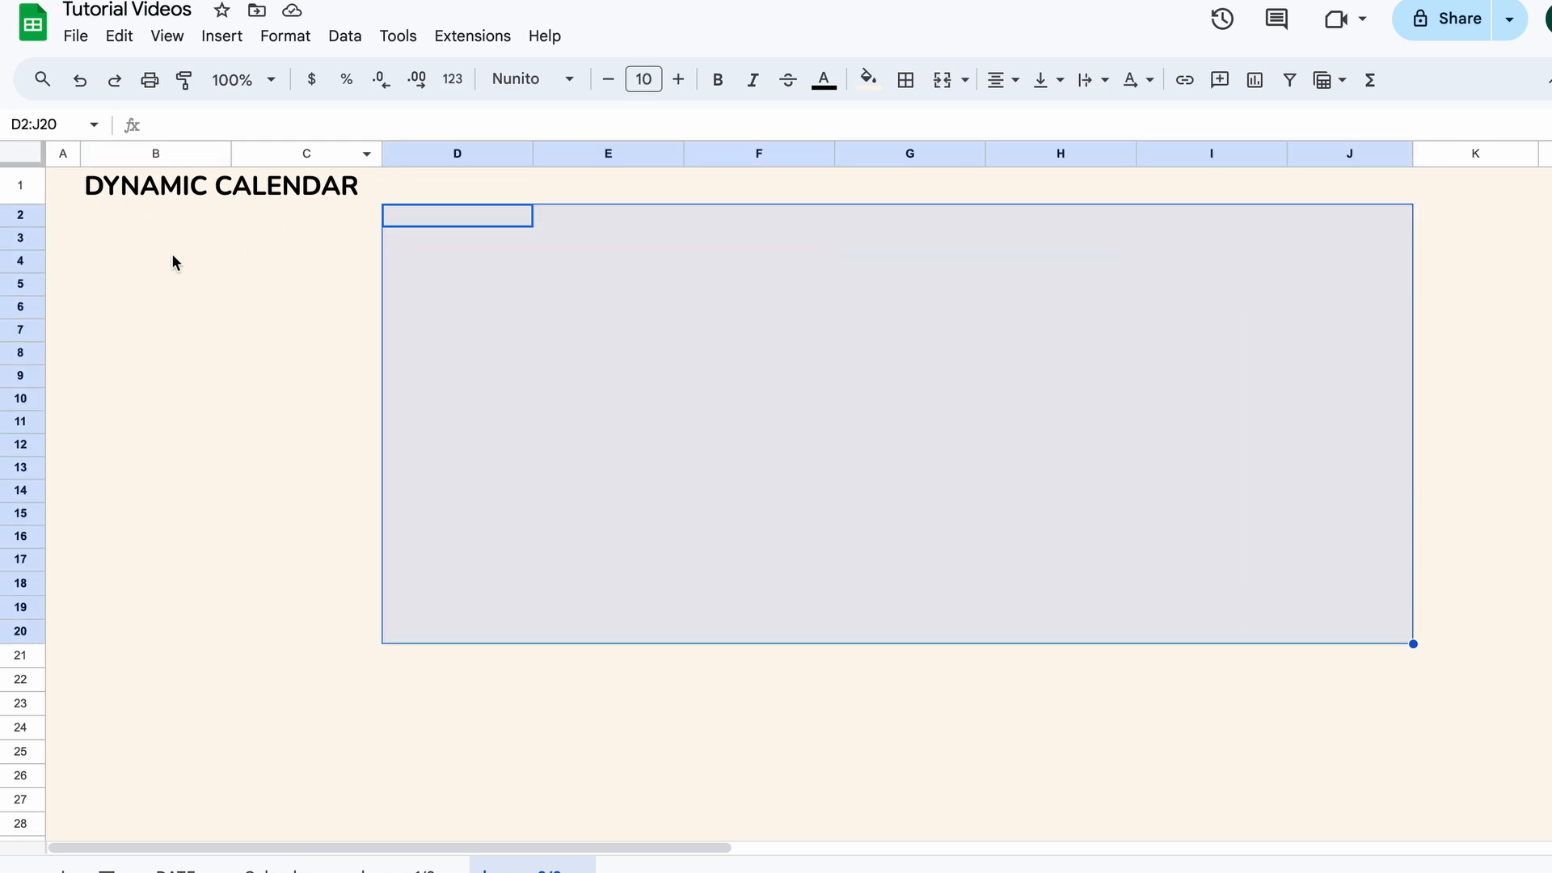
left_click(141, 236)
double_click(151, 251)
type("JULY")
key("Return")
key("Up")
key("ctrl+b")
Step: Enter the year 2024 in cell B5 and make it bold
key("Down")
key("Down")
type("2024")
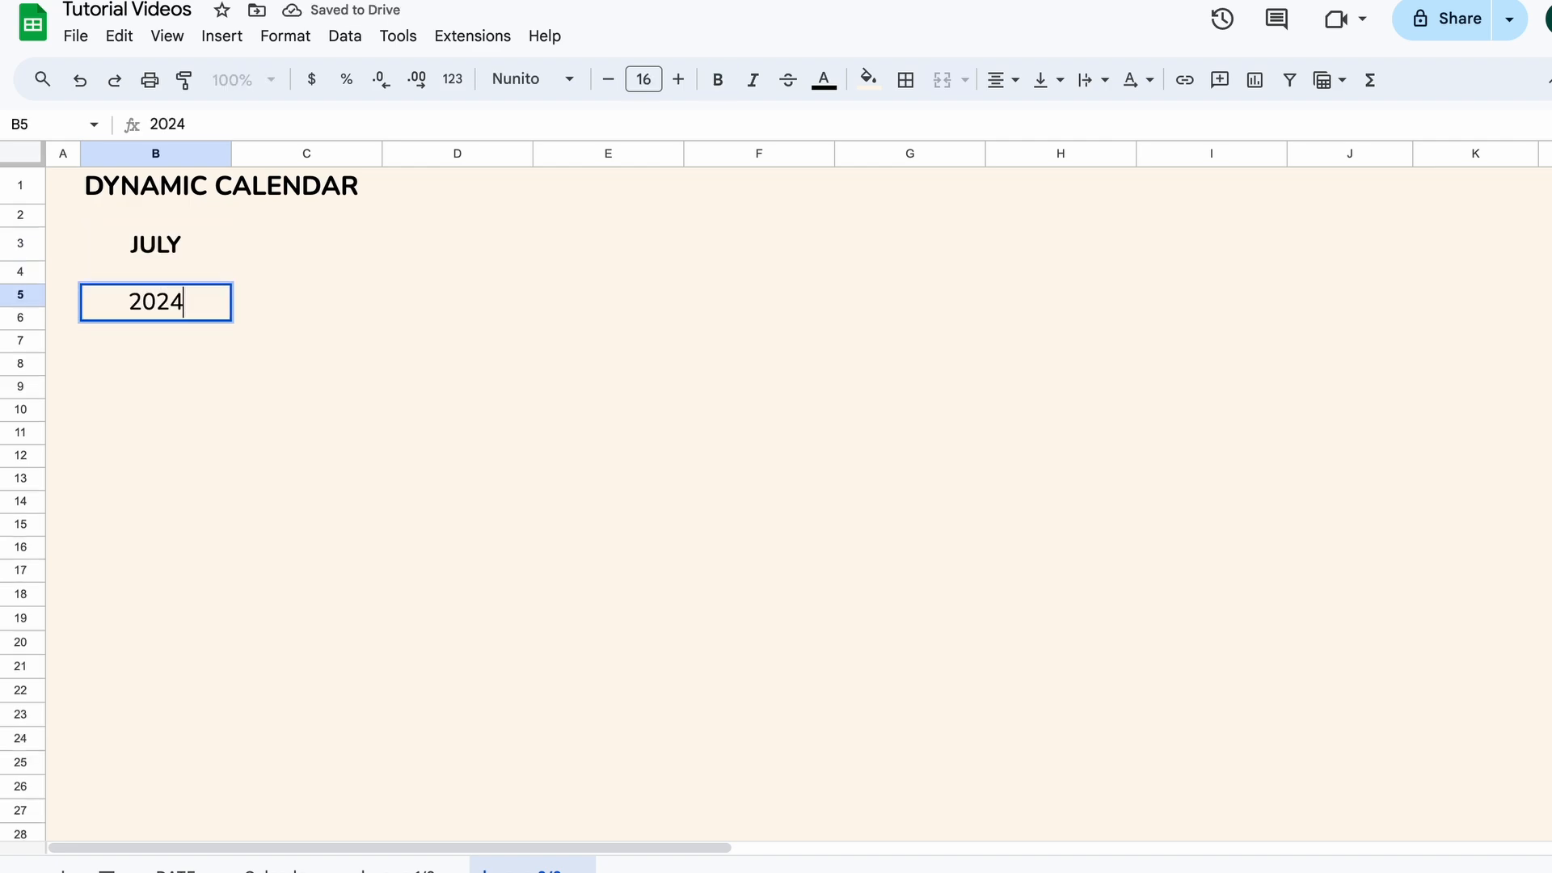
key("Return")
key("Up")
key("ctrl+b")
key("Down")
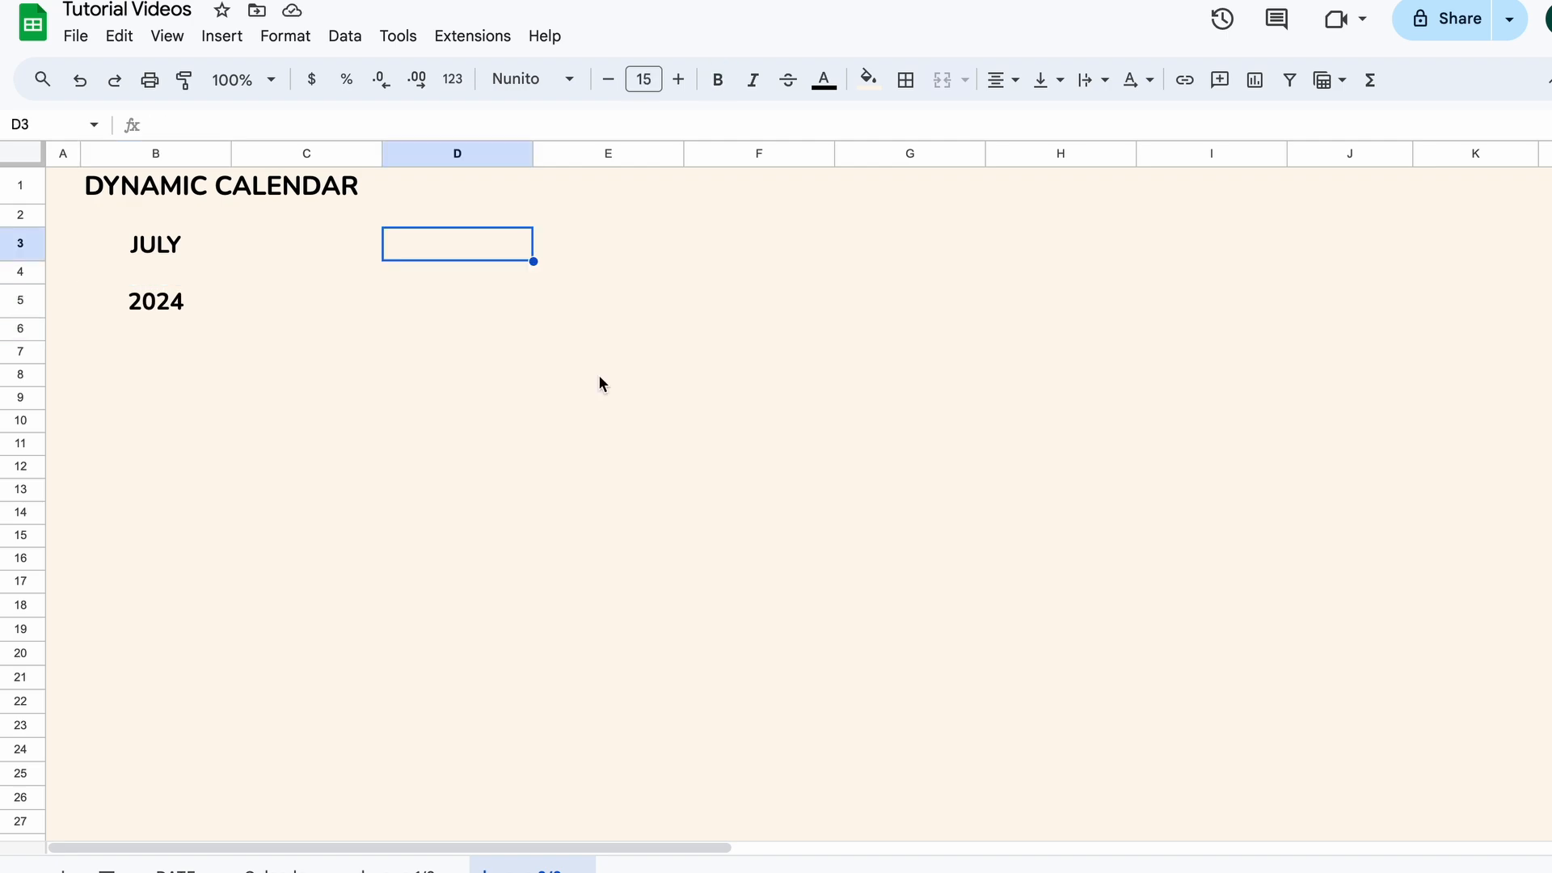
Step: Enter the weekday headers Sunday through Saturday in D3:J3 and make them bold
type("Sunday")
key("Return")
key("Up")
key("Right")
type("Mn")
key("BackSpace")
type("onday")
key("Return")
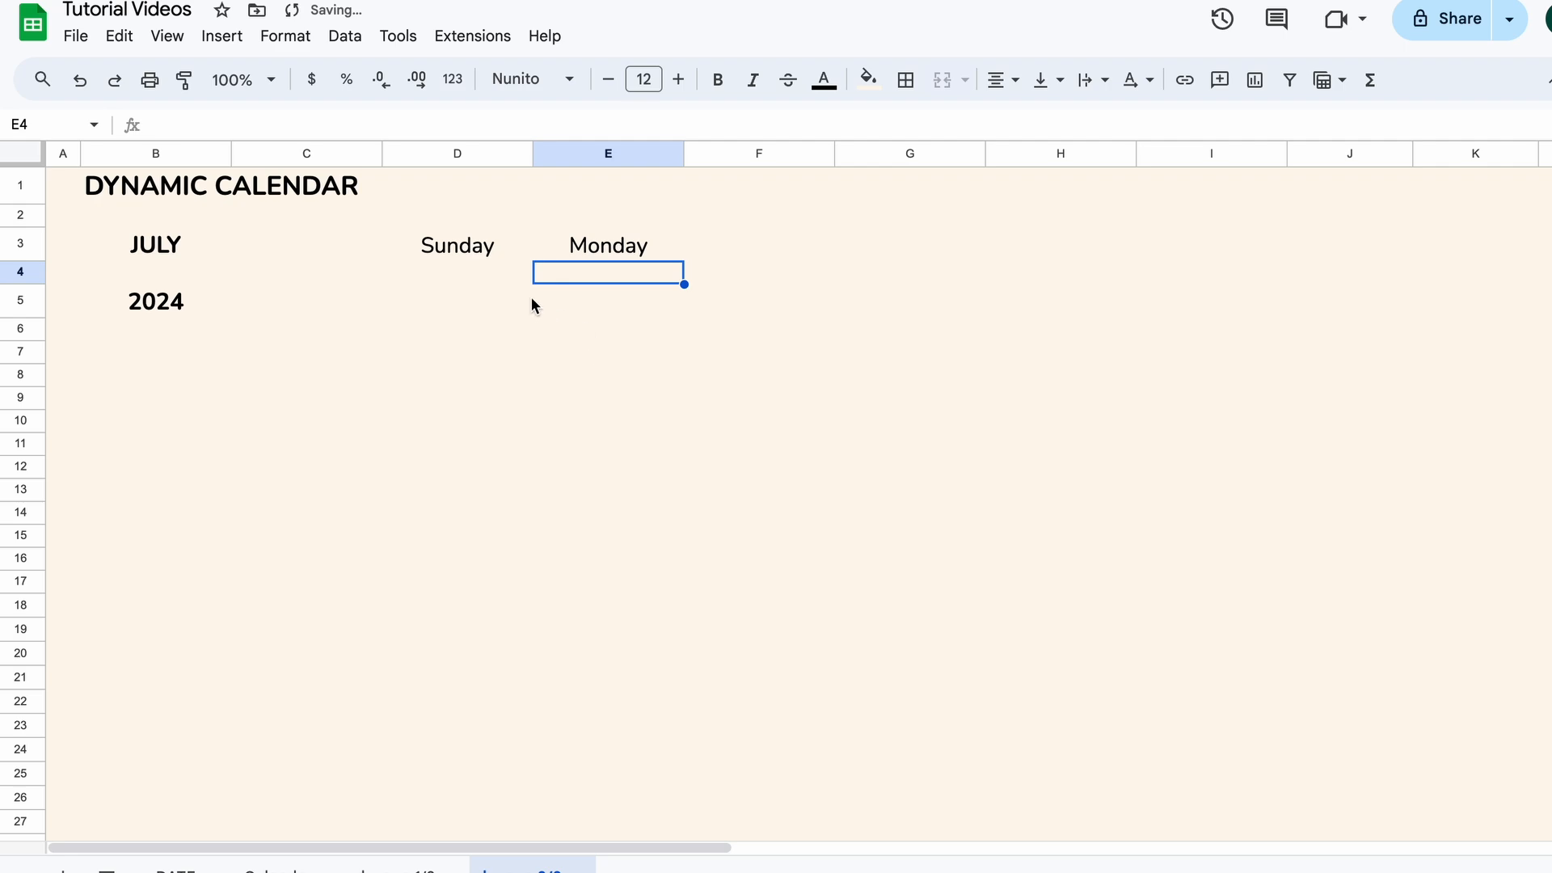
left_click_drag(477, 252, 1371, 272)
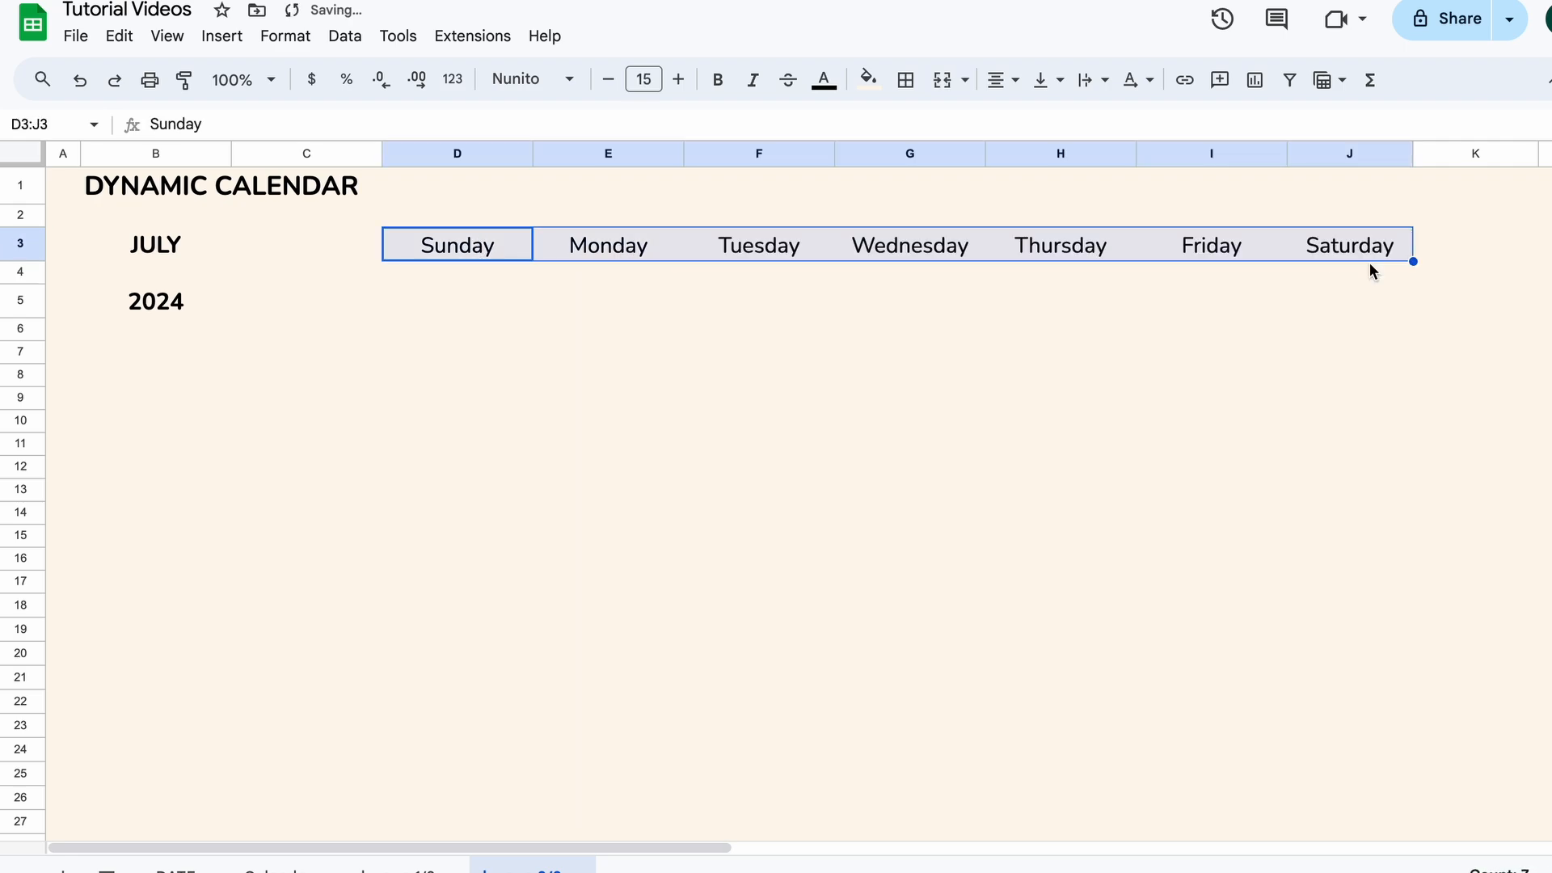
left_click(717, 79)
Step: Build the month's first date in B8 with the formula =DATEVALUE(B3&" 1 "&B5)
left_click(156, 376)
type("=DATE")
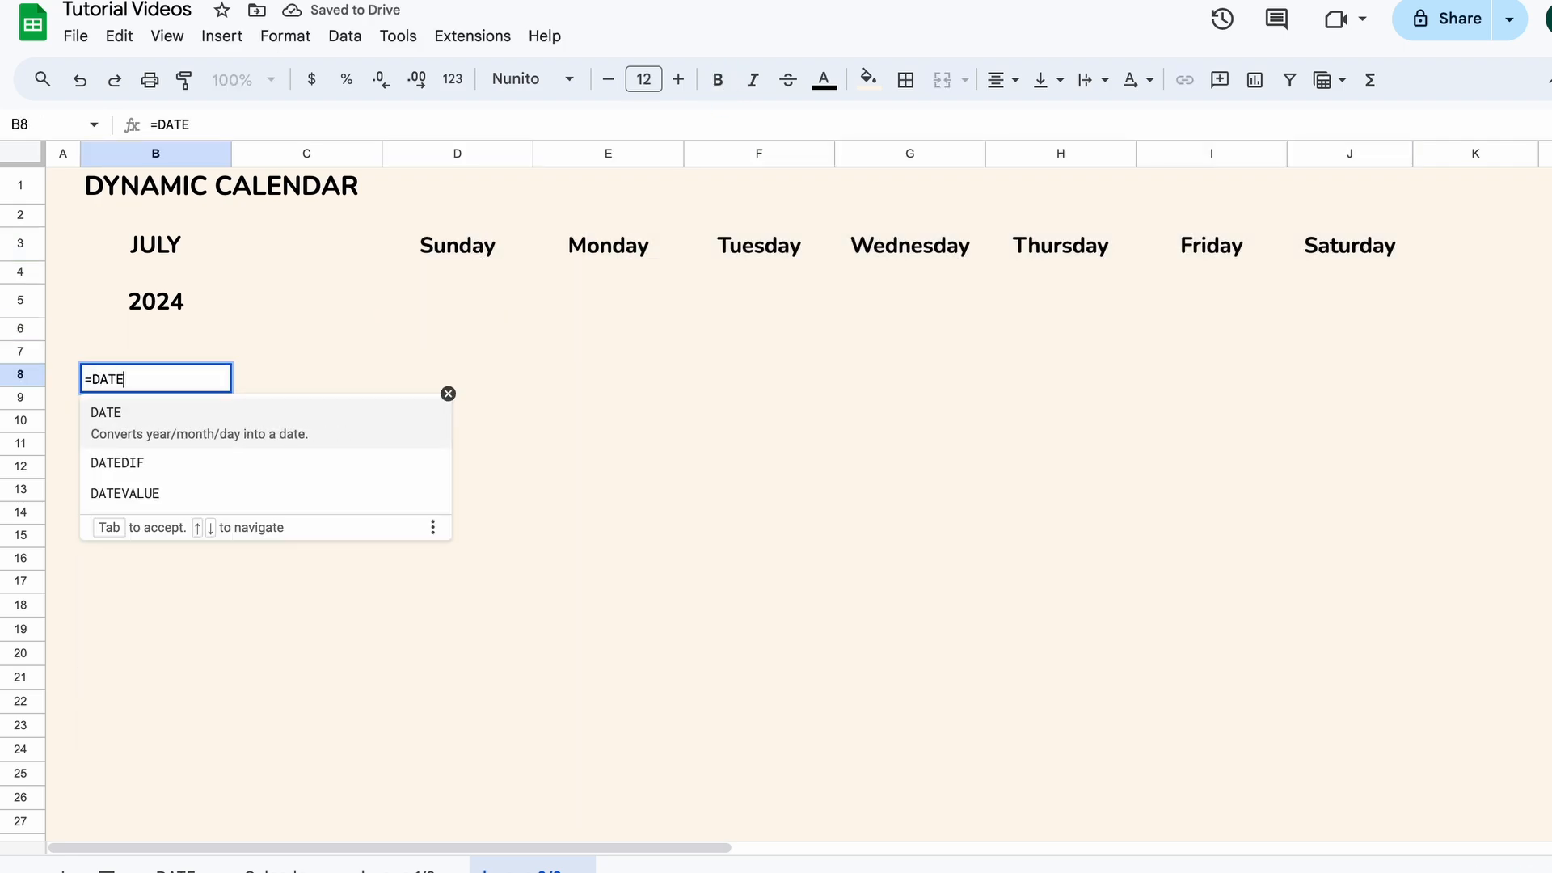
type("VALUE(")
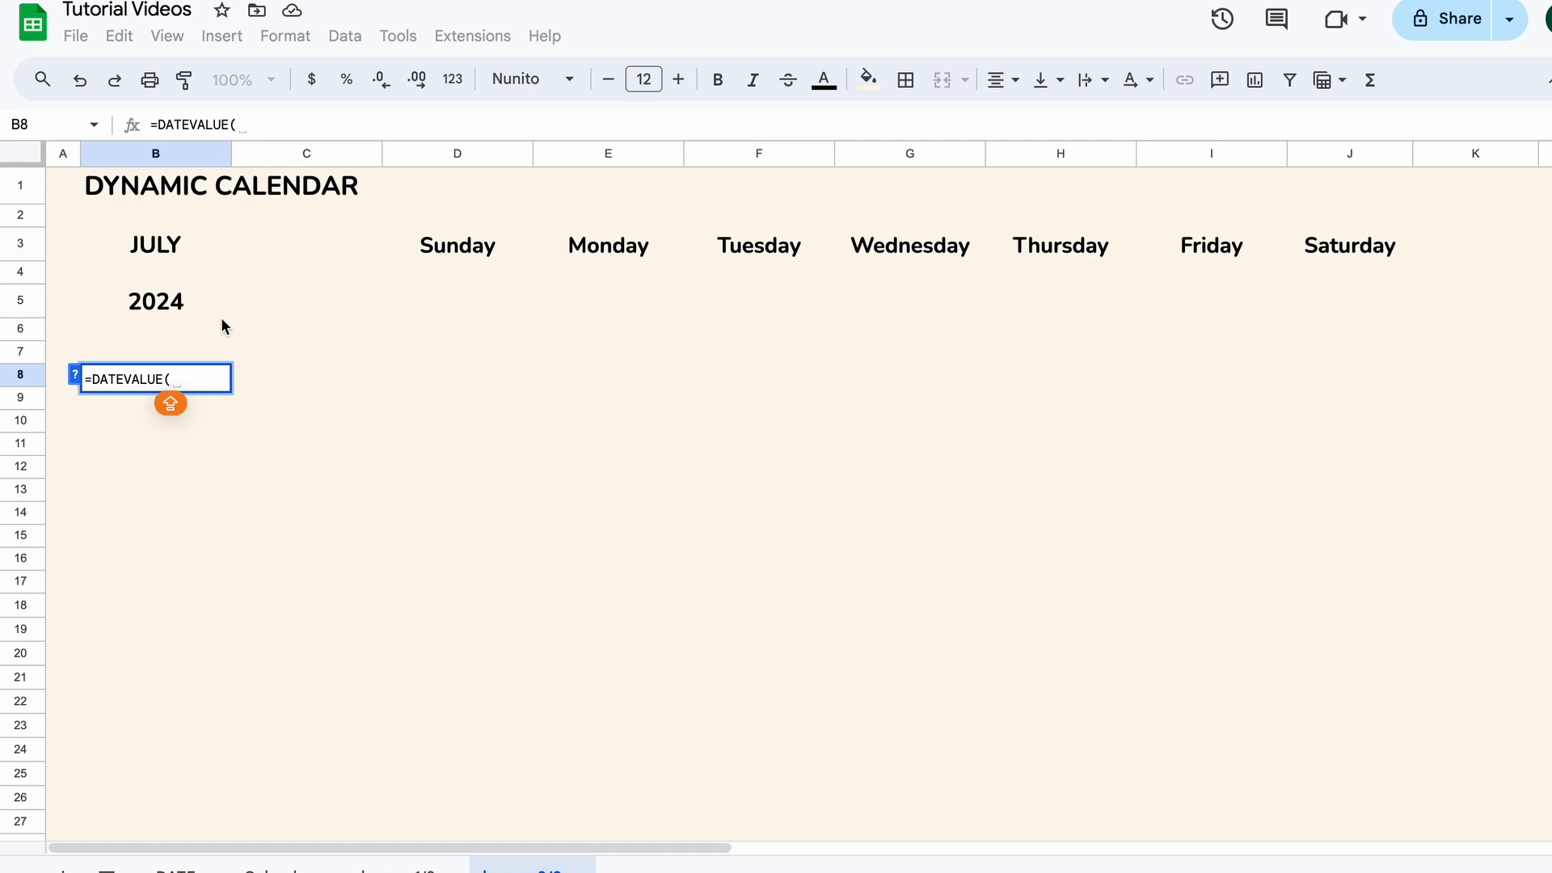
left_click(182, 241)
type("&\" 1 \"&")
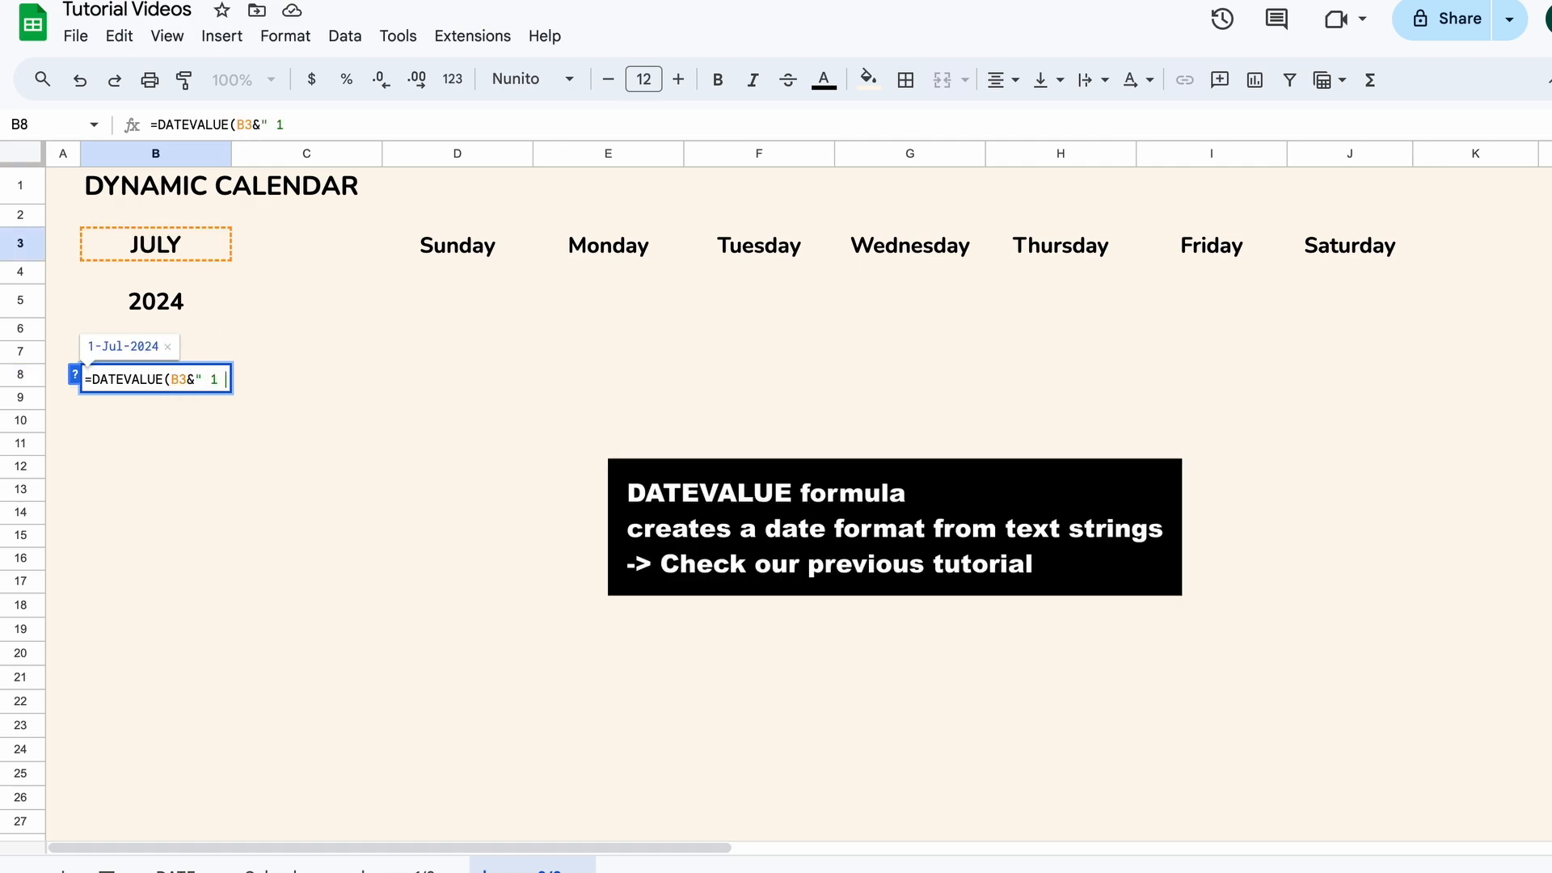
left_click(160, 306)
type(")")
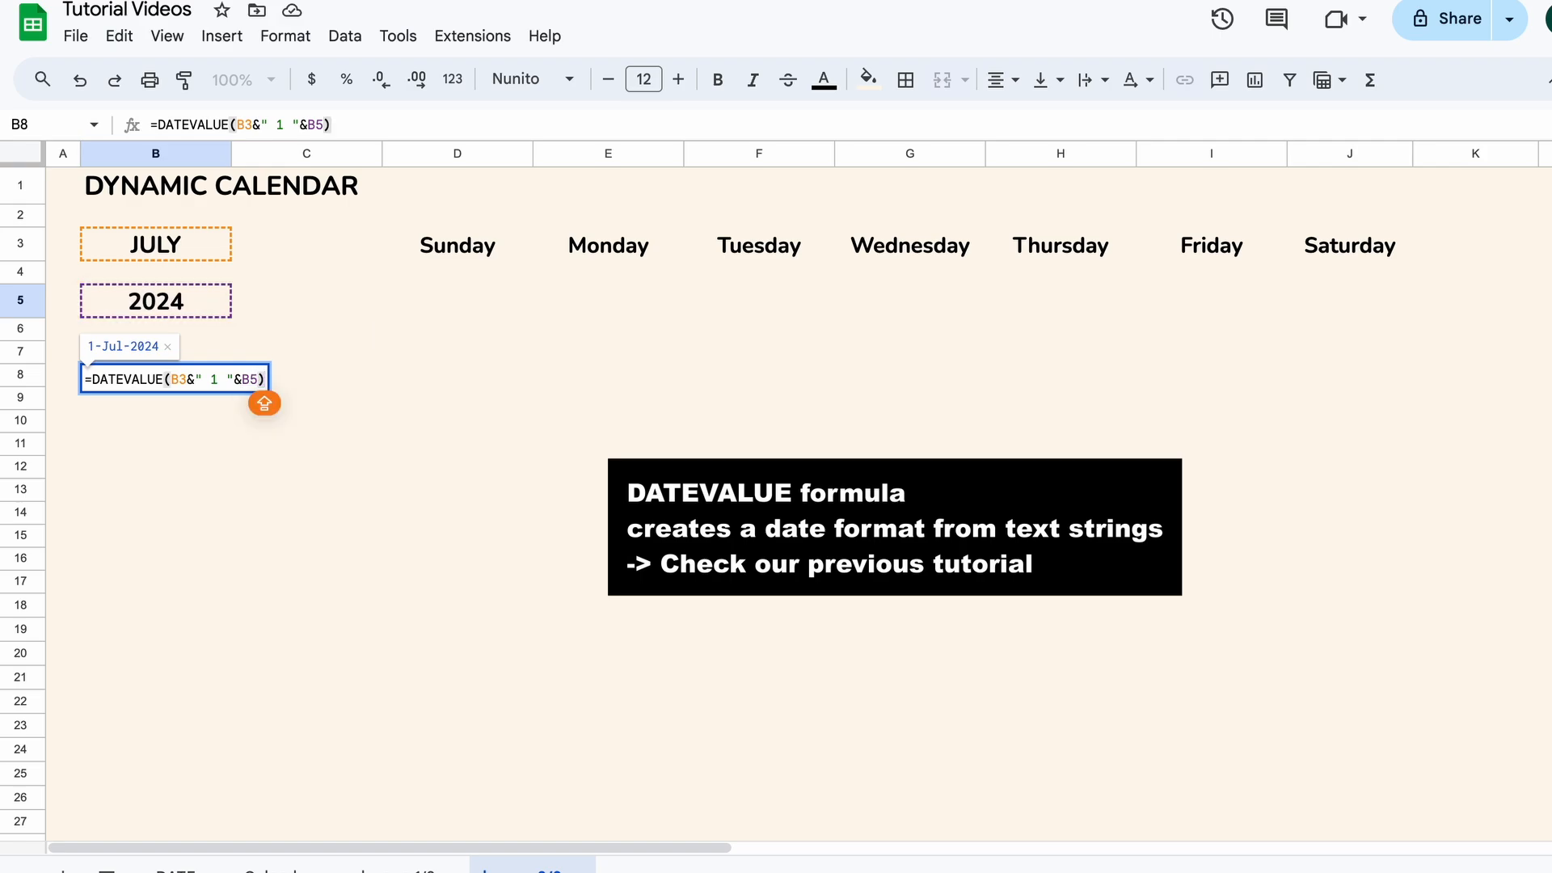
key("Return")
left_click(210, 381)
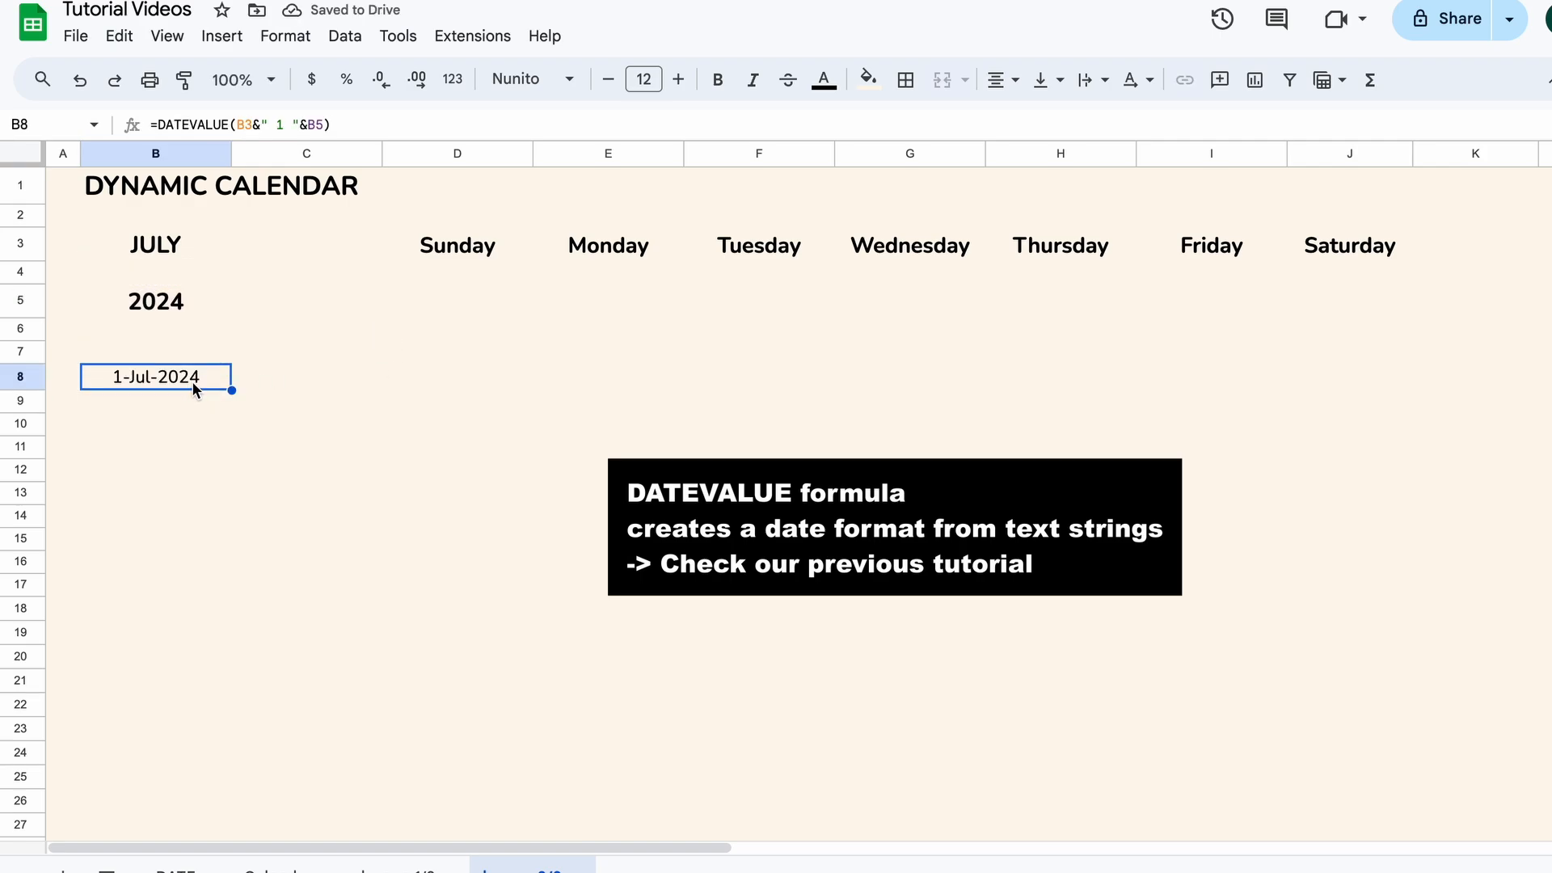
Step: Calculate the weekday number of the first date in B9 with the formula =WEEKDAY(B8)
left_click(178, 399)
type("=")
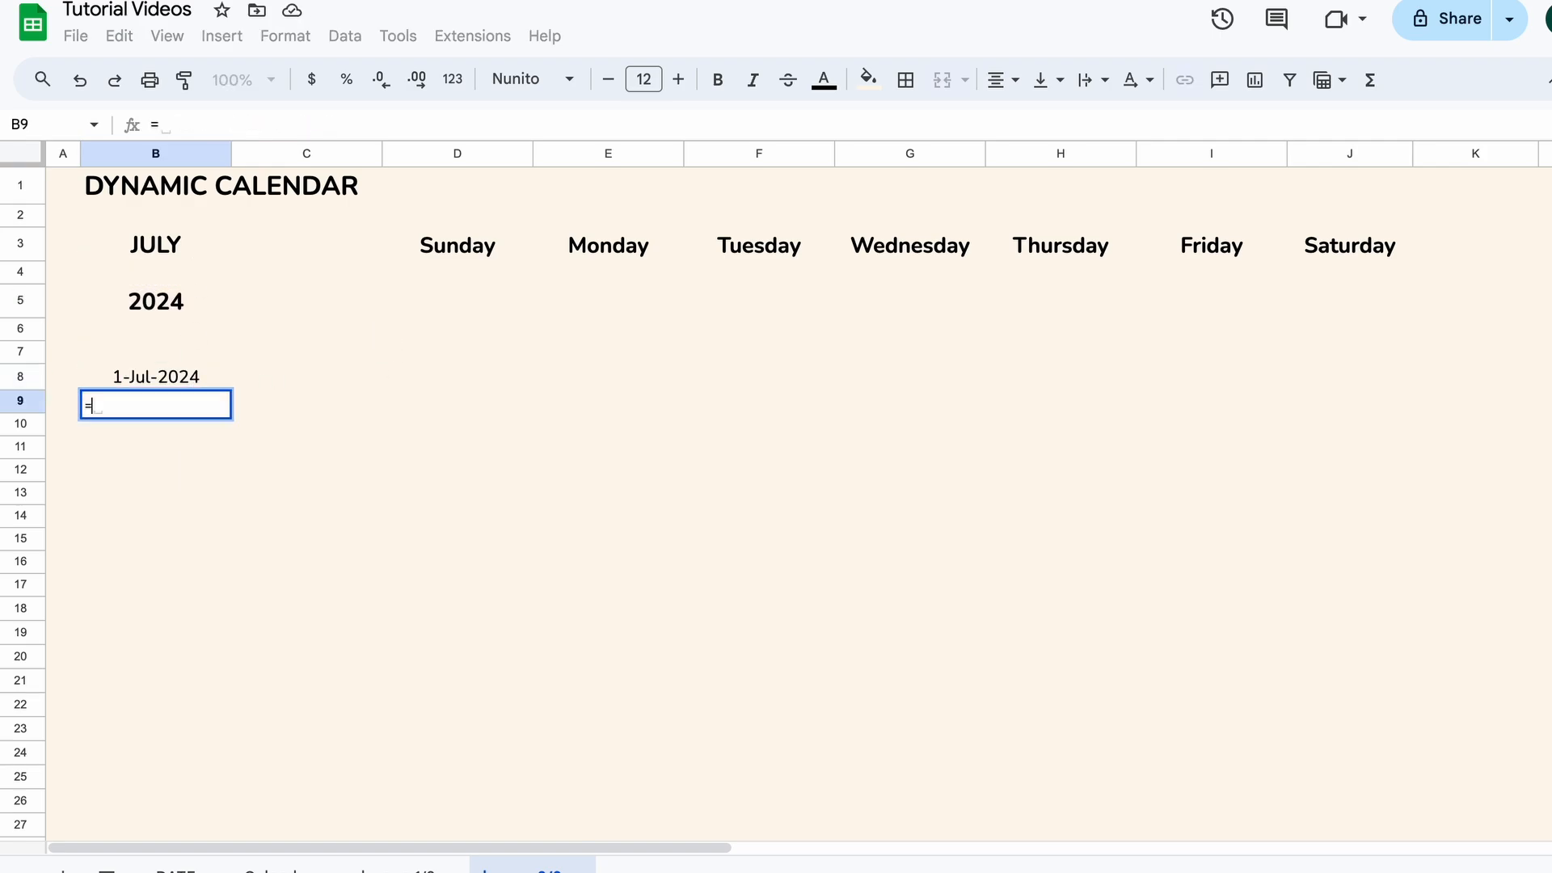
type("WEEKDAY(")
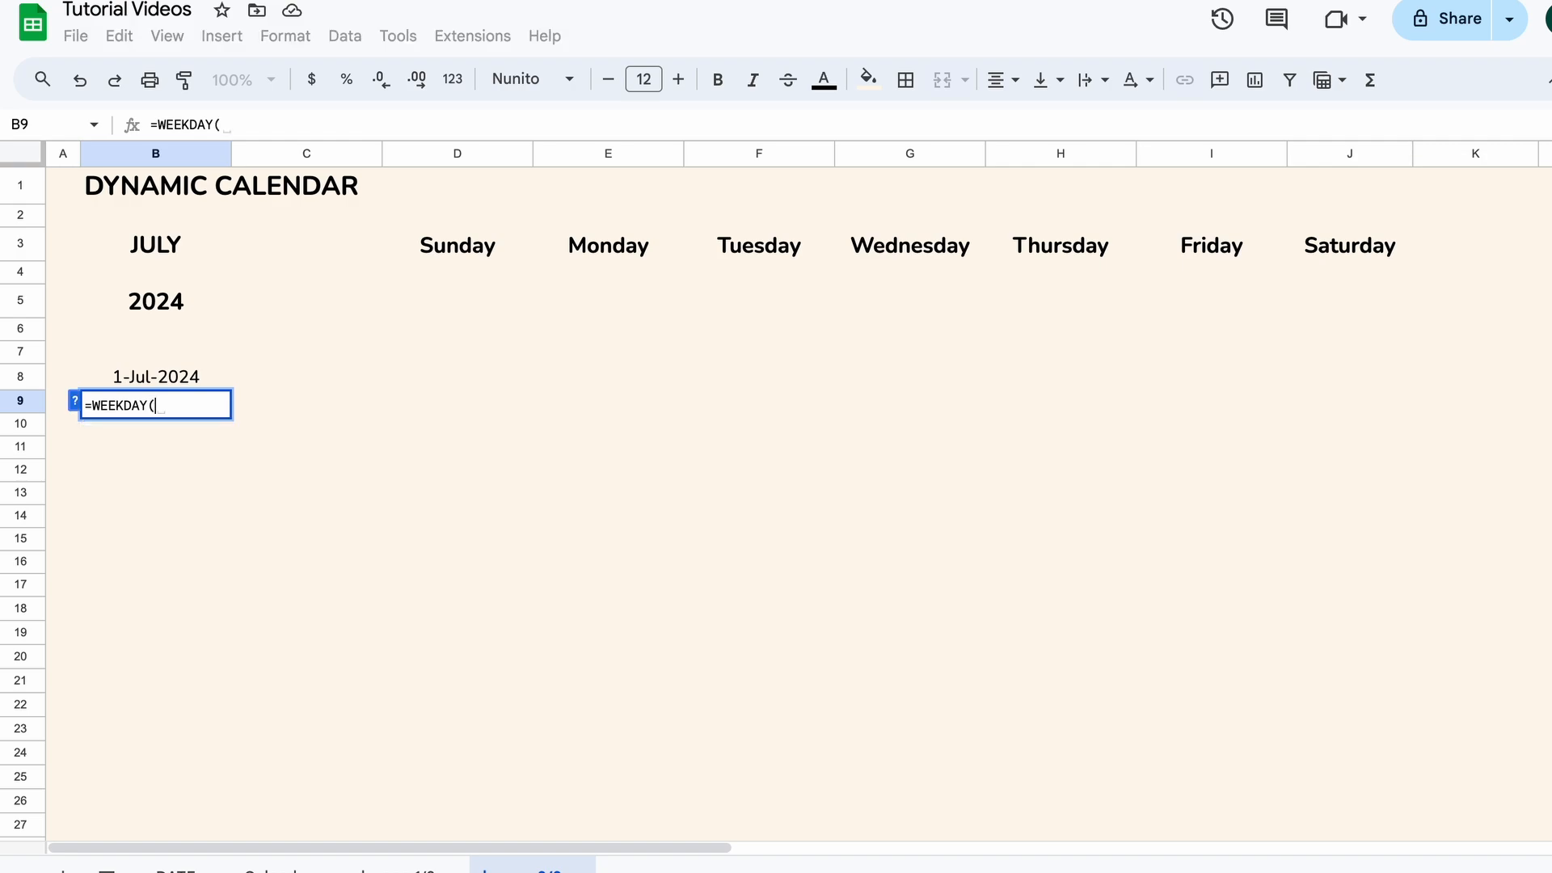
left_click(189, 373)
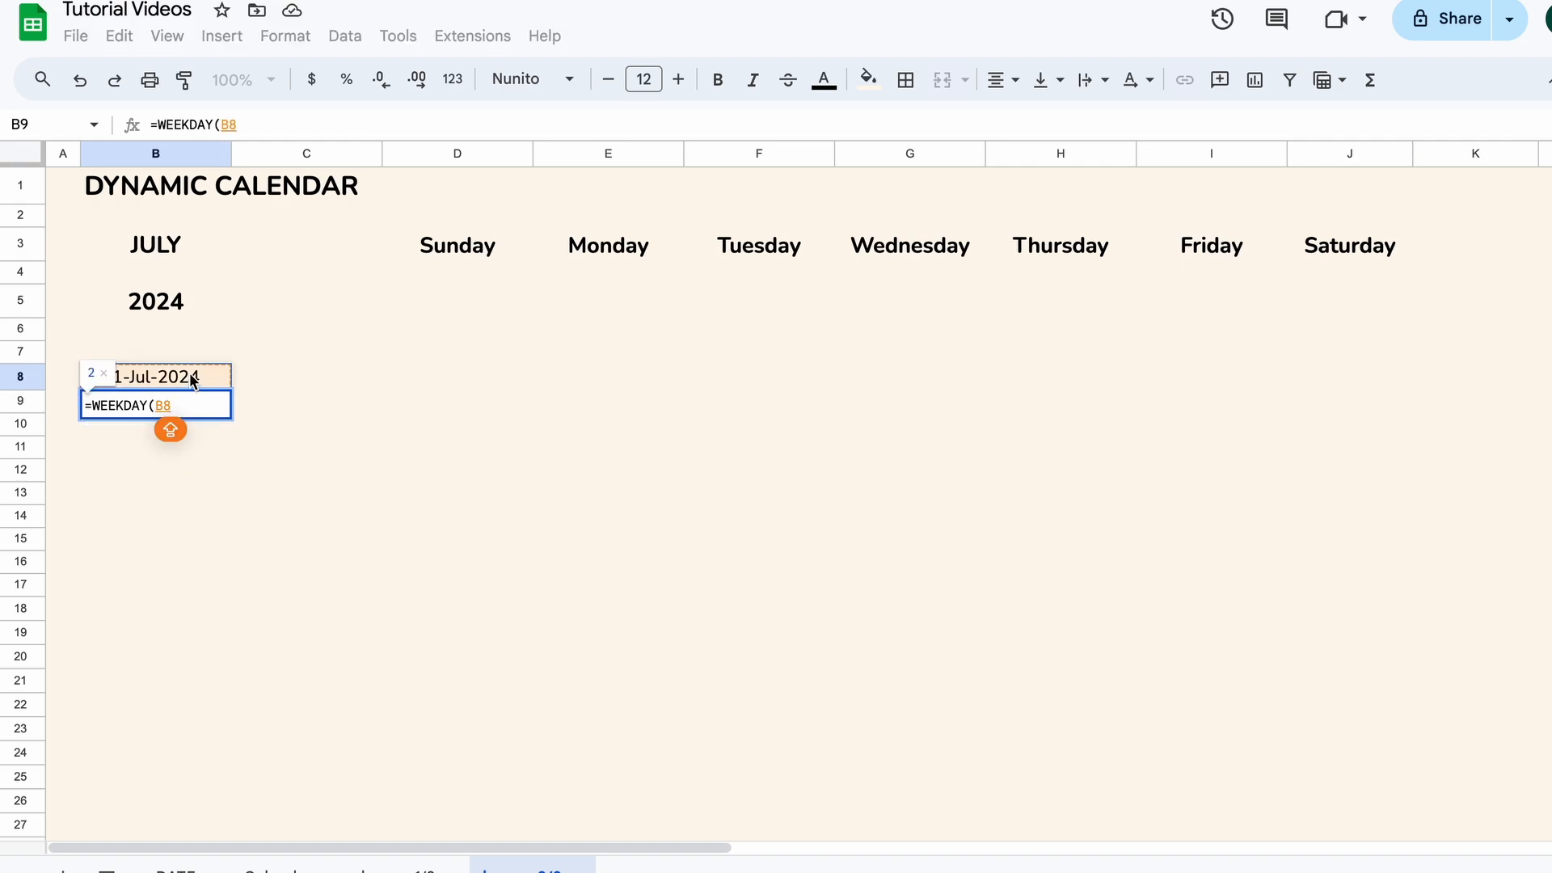
type(")")
key("Return")
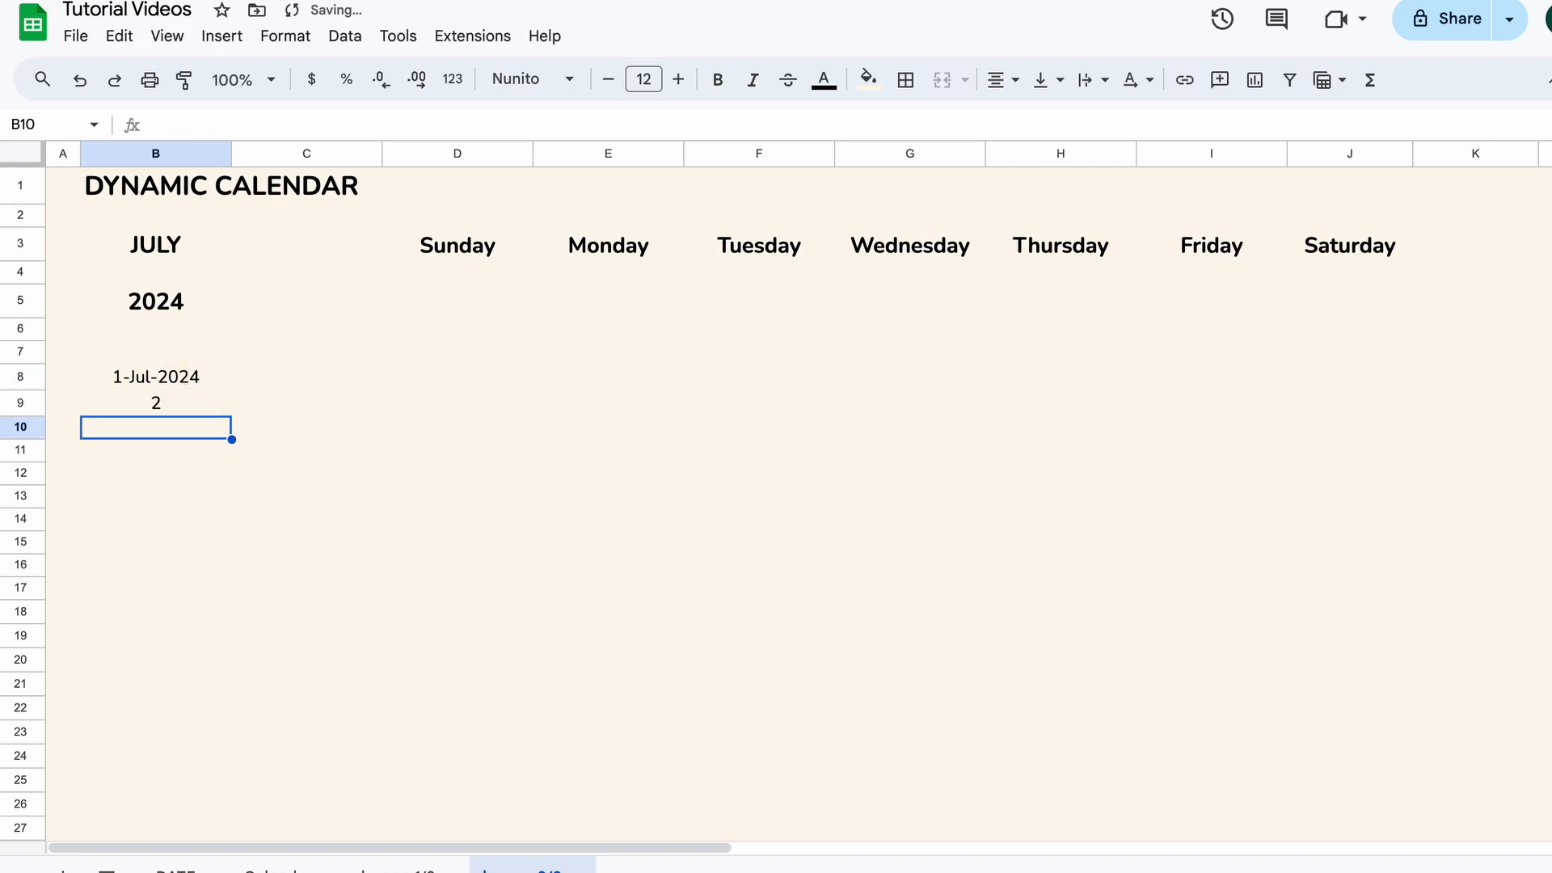
left_click(186, 401)
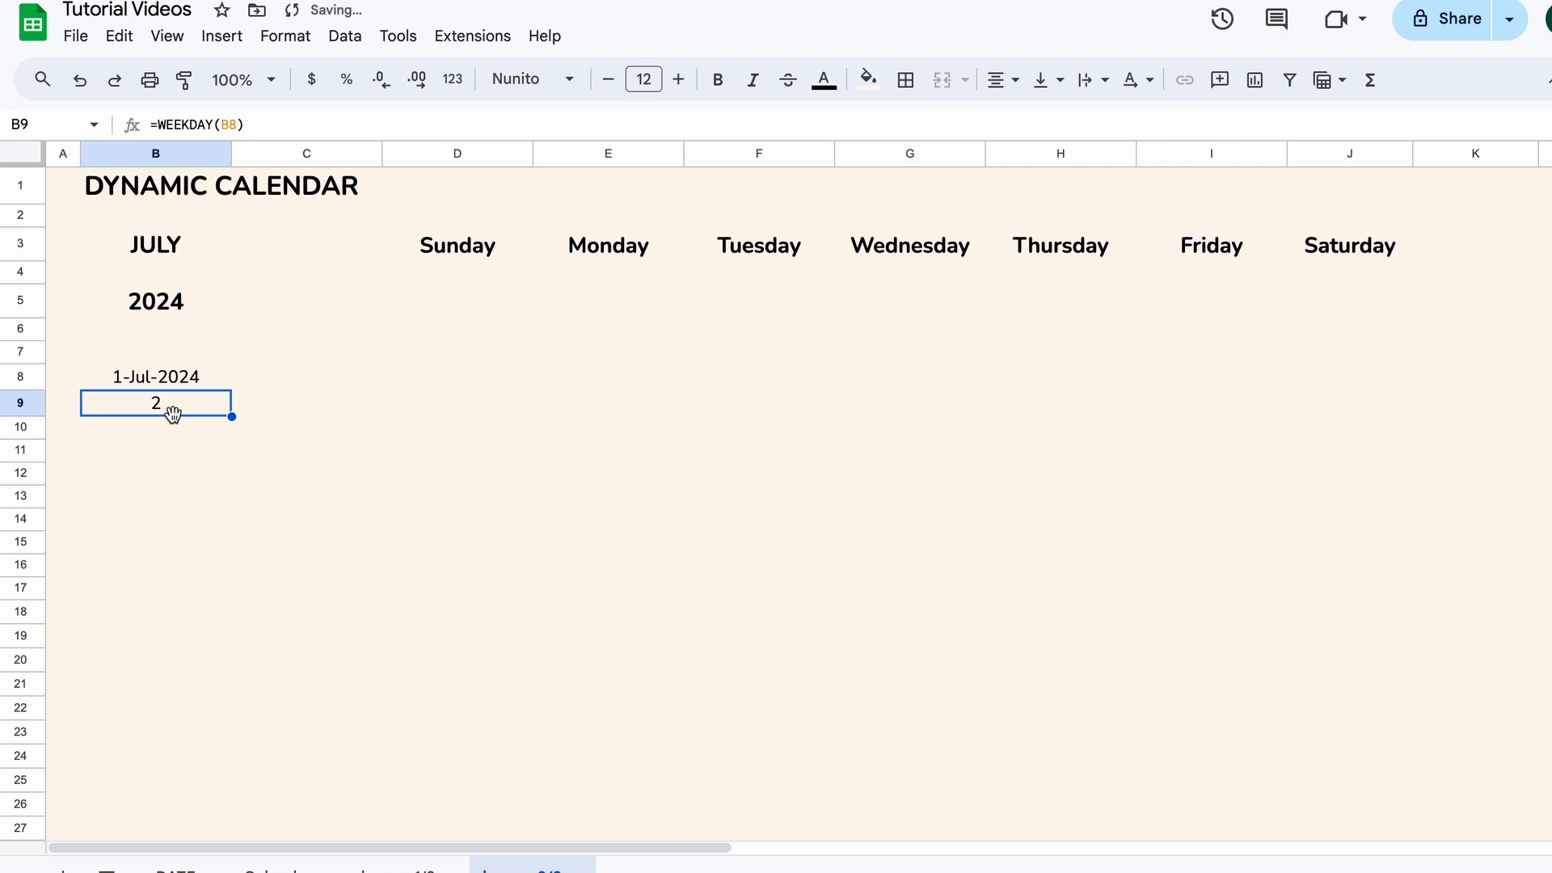
Step: Enter MONDAY in B10 and check Monday's row in the WEEKDAYS list on the neighbouring sheet before returning to the calendar sheet
left_click(160, 428)
type("MONDAY")
key("Return")
key("Up")
left_click(416, 864)
scroll(1104, 336, "right", 10)
left_click_drag(584, 335, 764, 332)
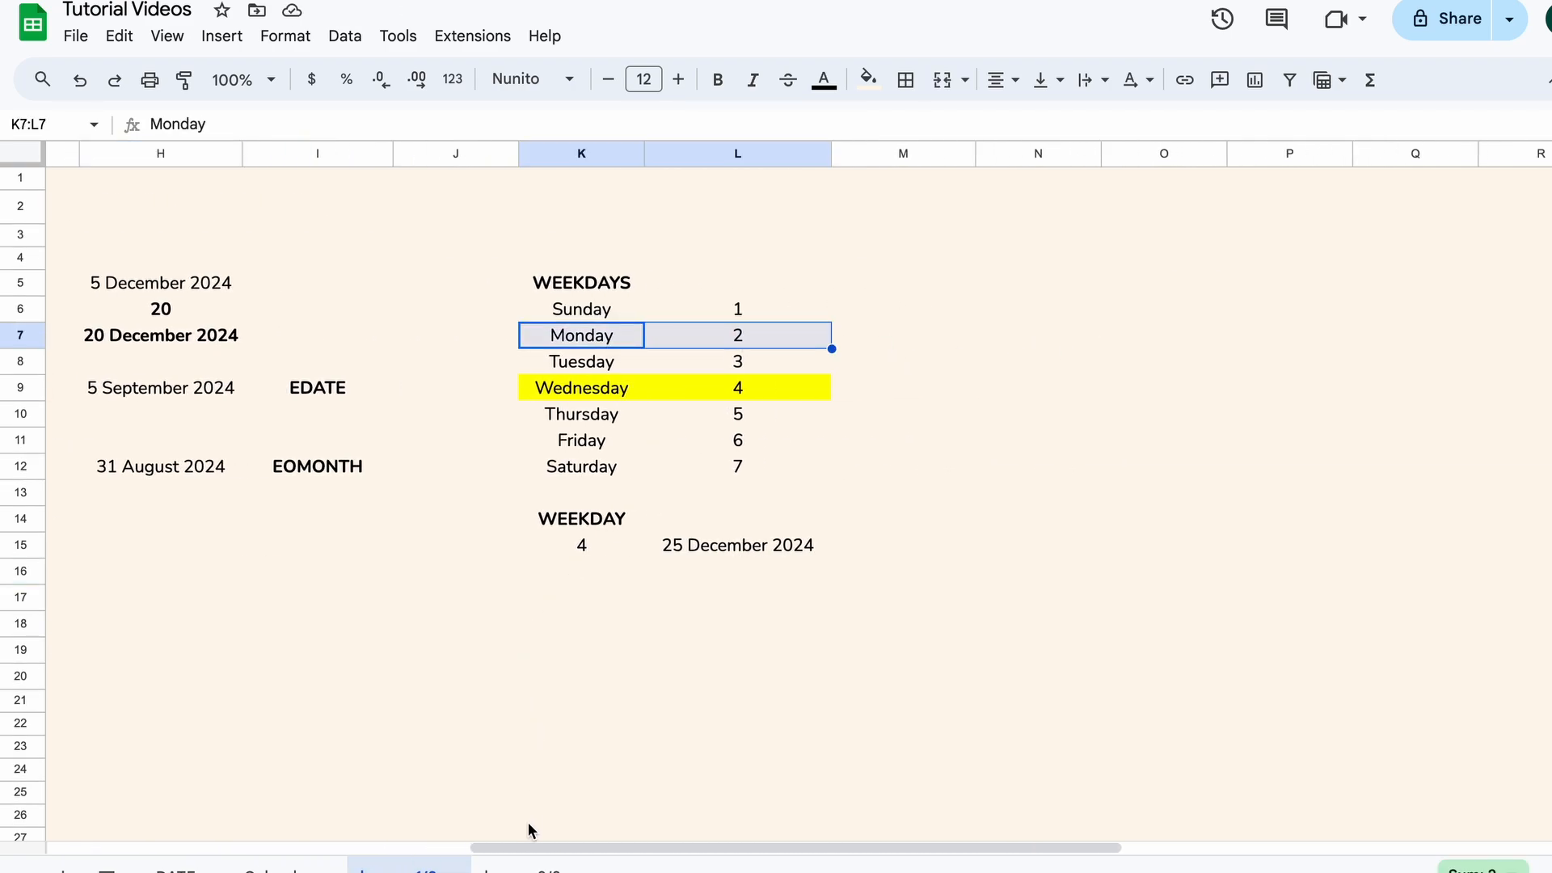
left_click(523, 865)
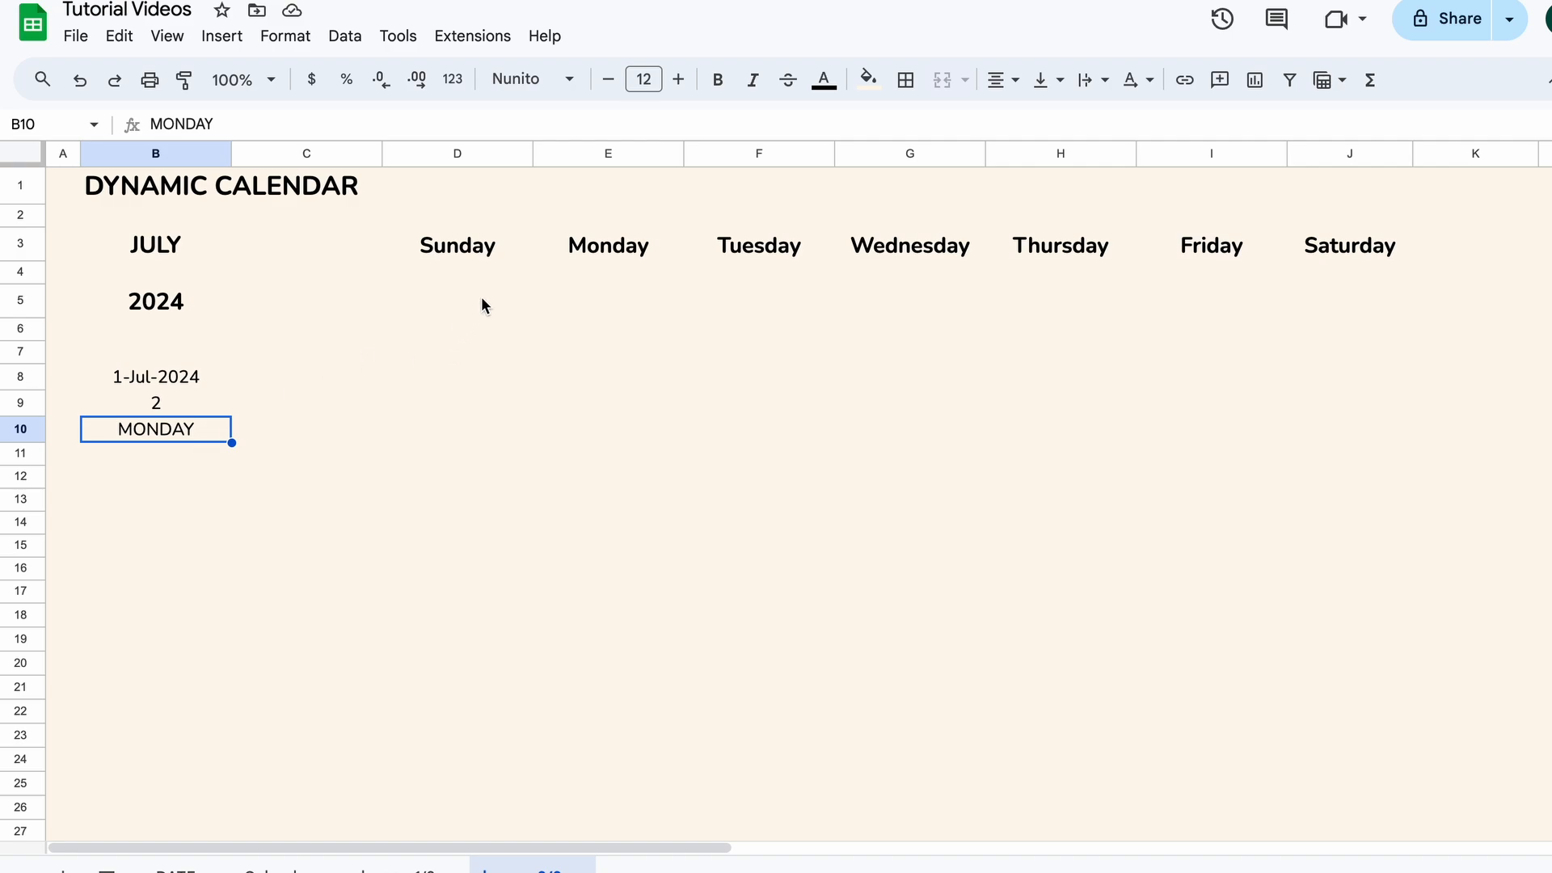
Step: Calculate the first Sunday's date in D4 with the formula =B8-WEEKDAY(B8)+1
left_click(604, 275)
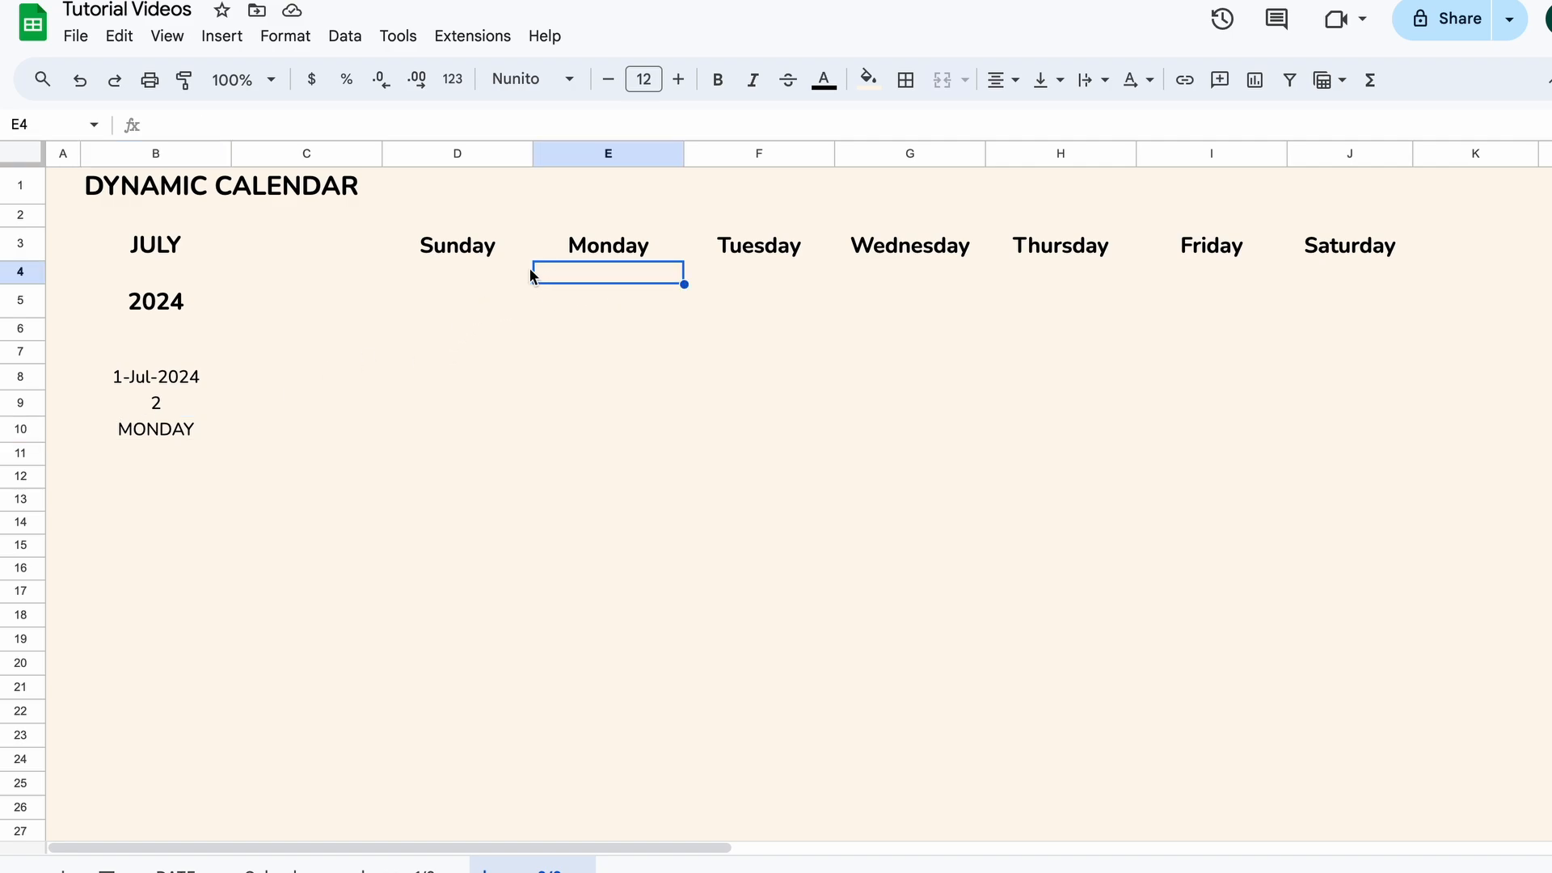
left_click(485, 272)
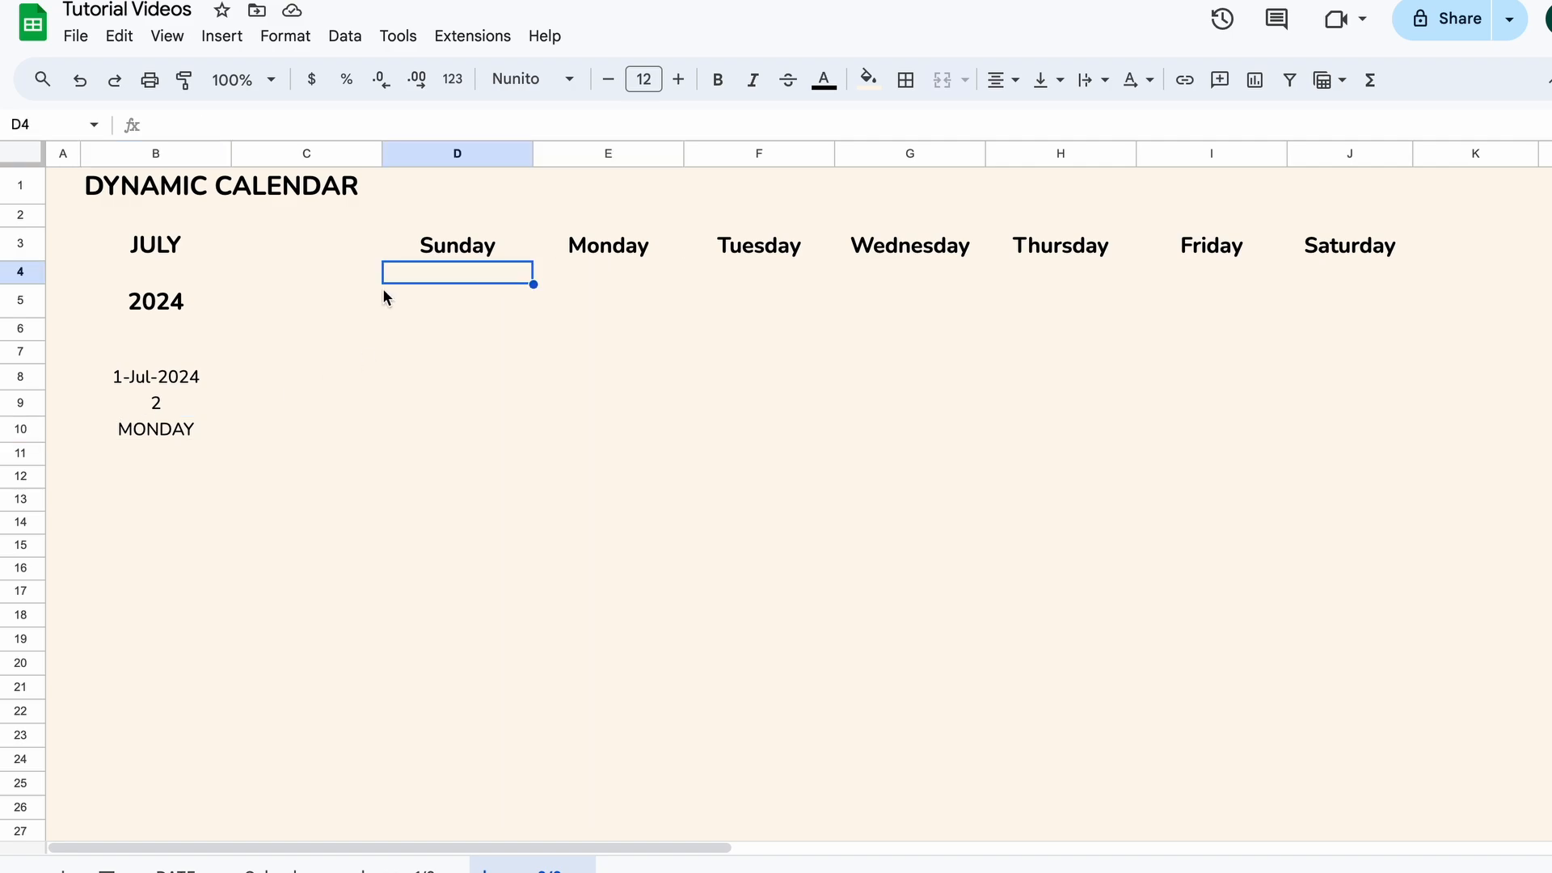
type("=")
left_click(192, 380)
type("-")
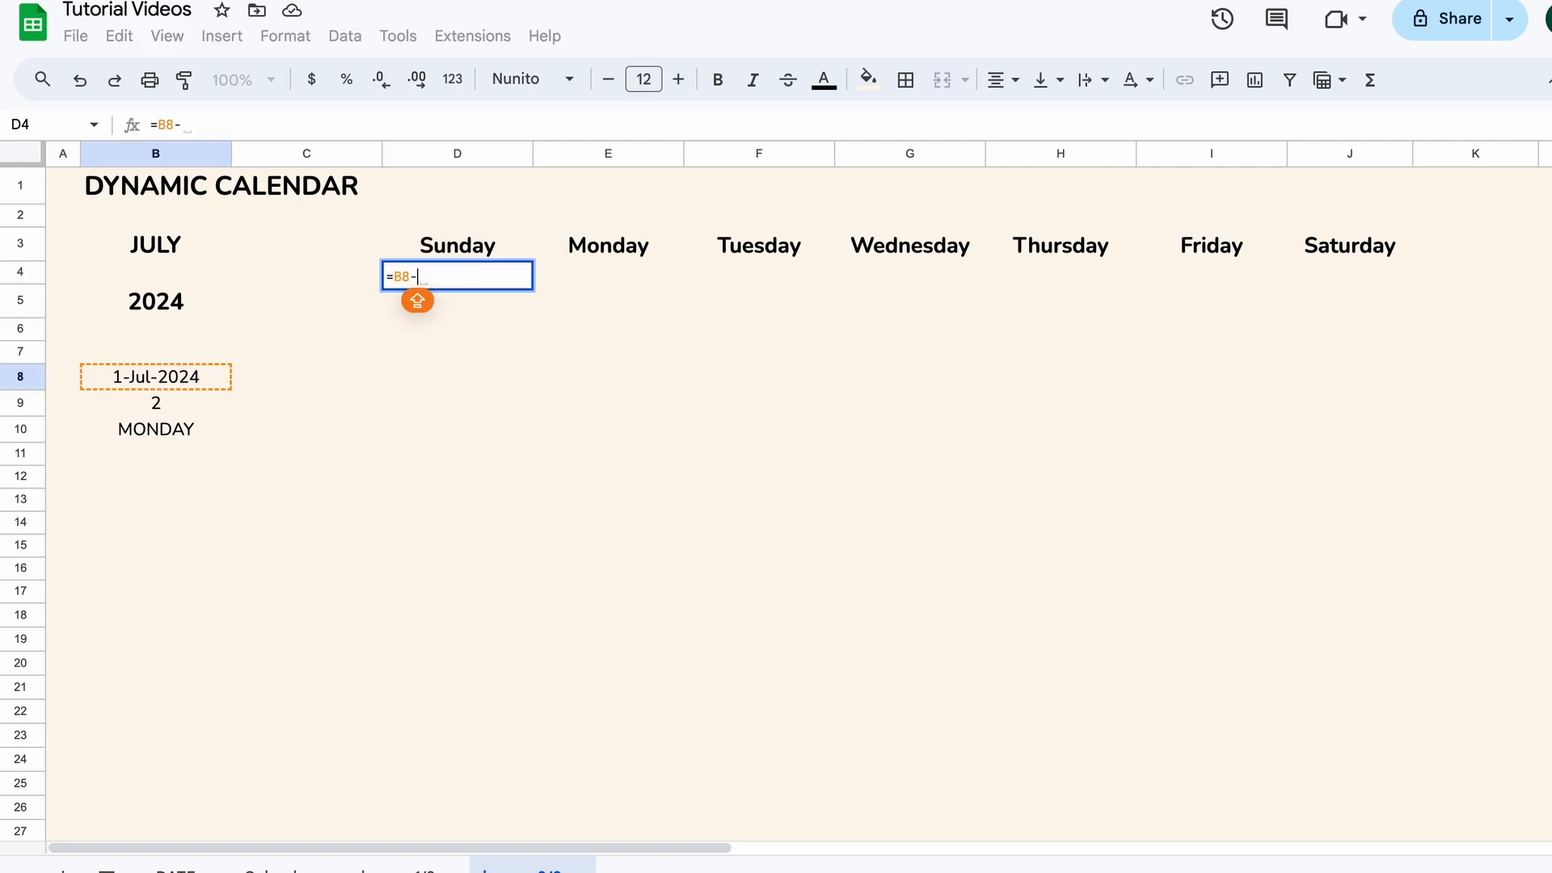
type("WEEKDA")
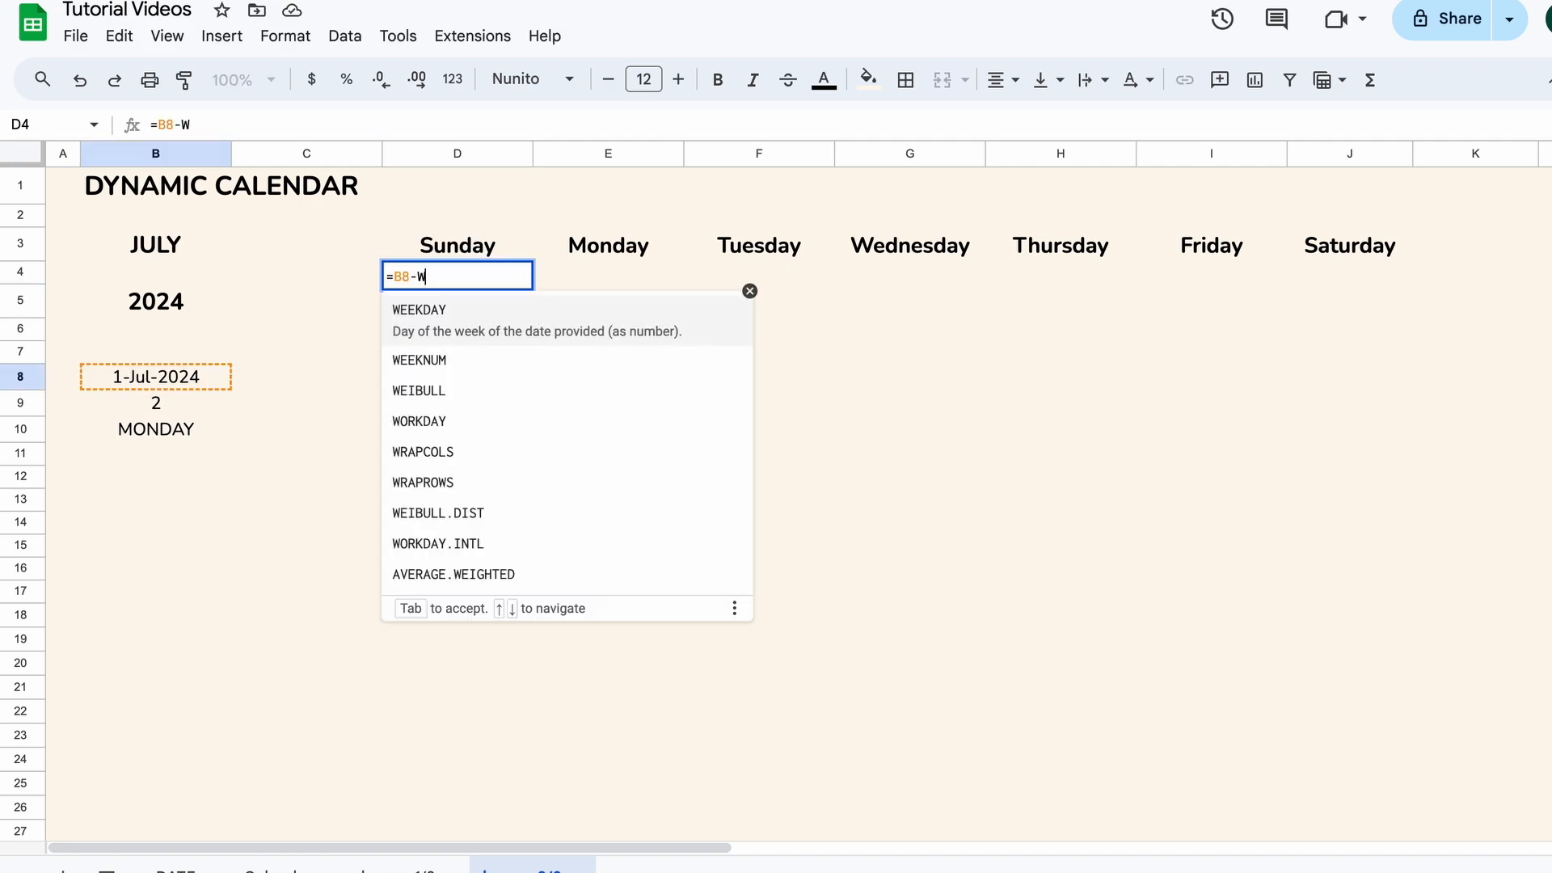
key("Tab")
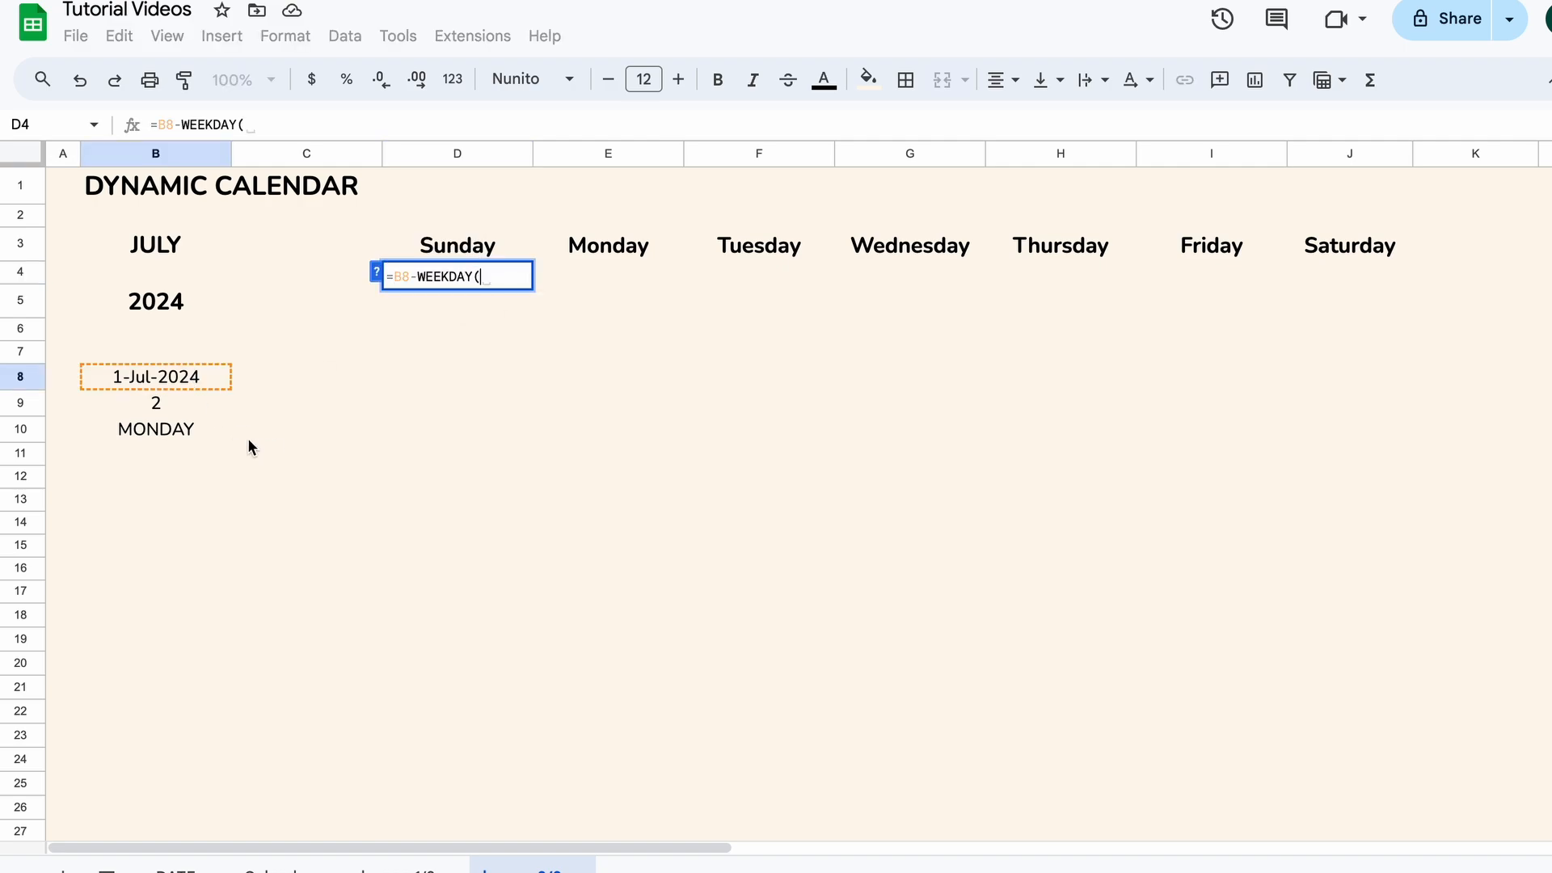
left_click(207, 376)
type(")+1")
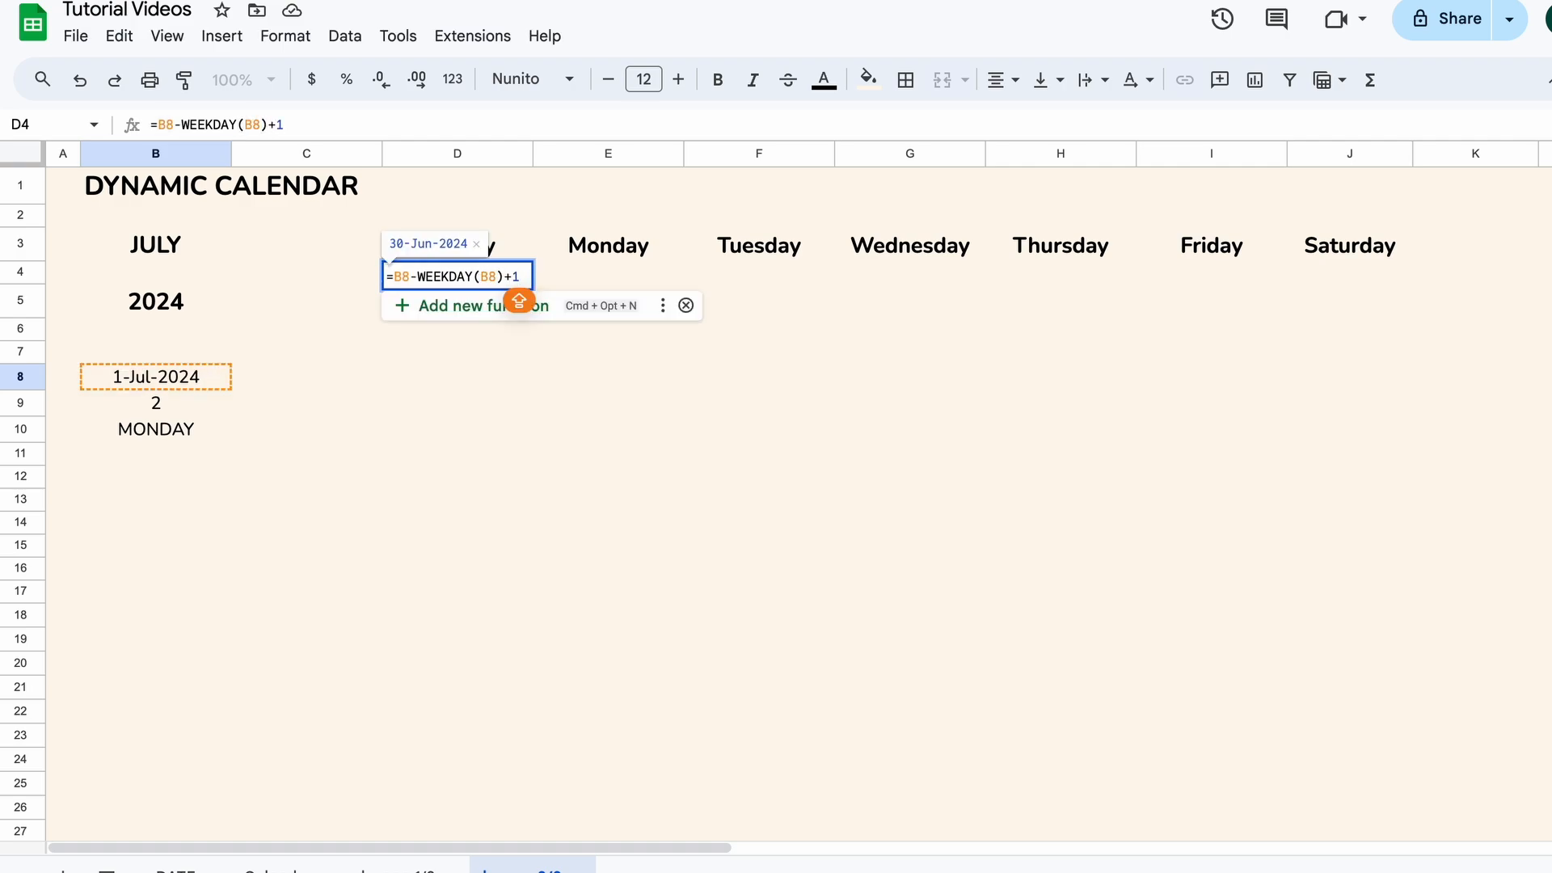
key("Return")
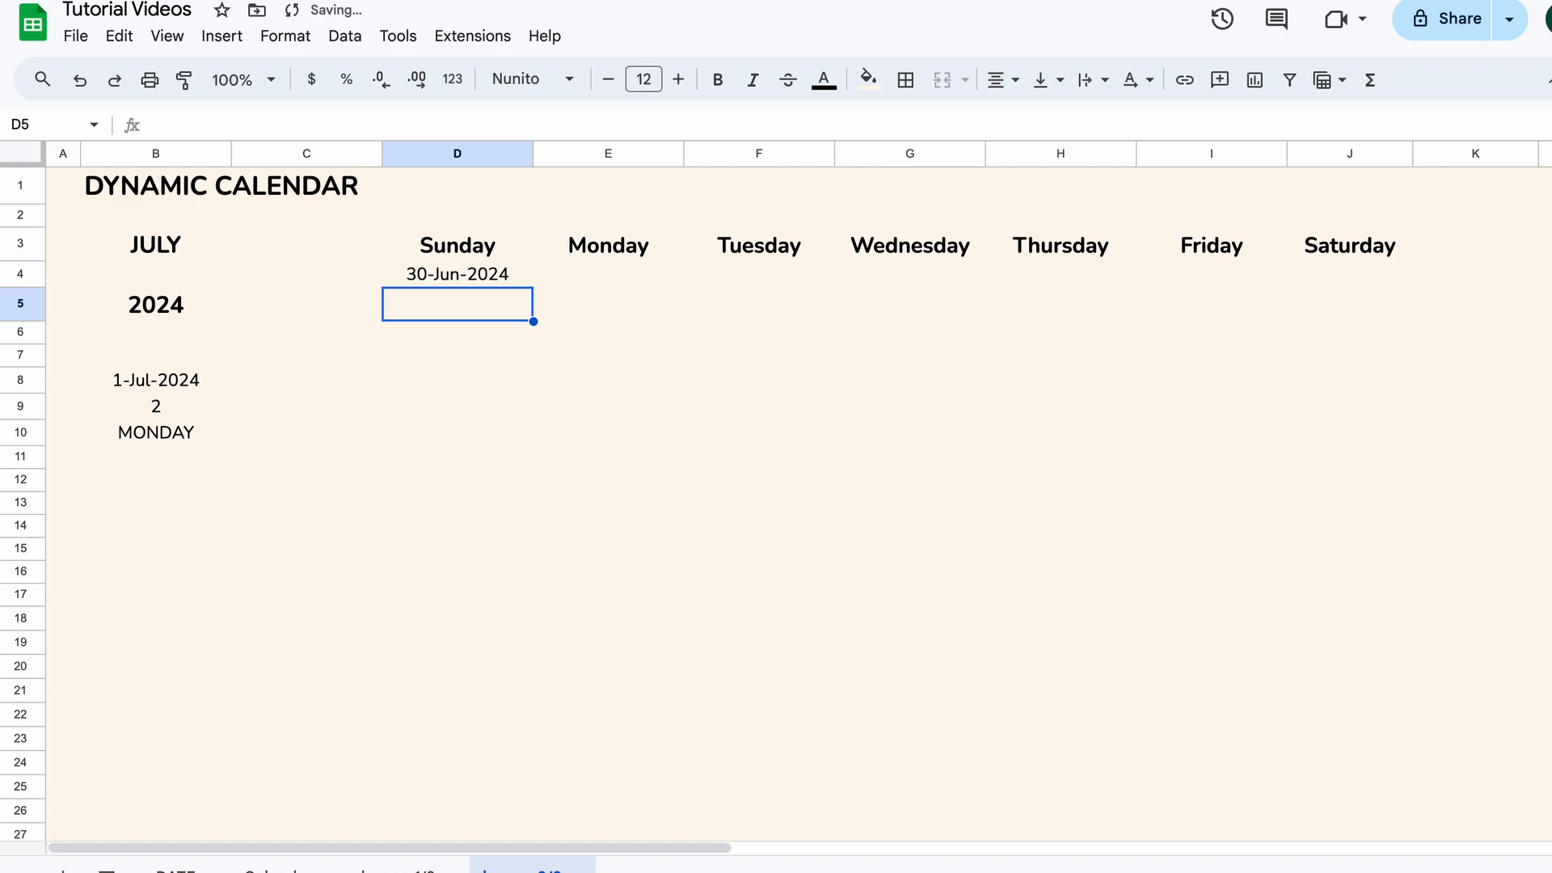
Step: Enter the formula =D4+1 in E4 for Monday's date
left_click(496, 275)
left_click(588, 278)
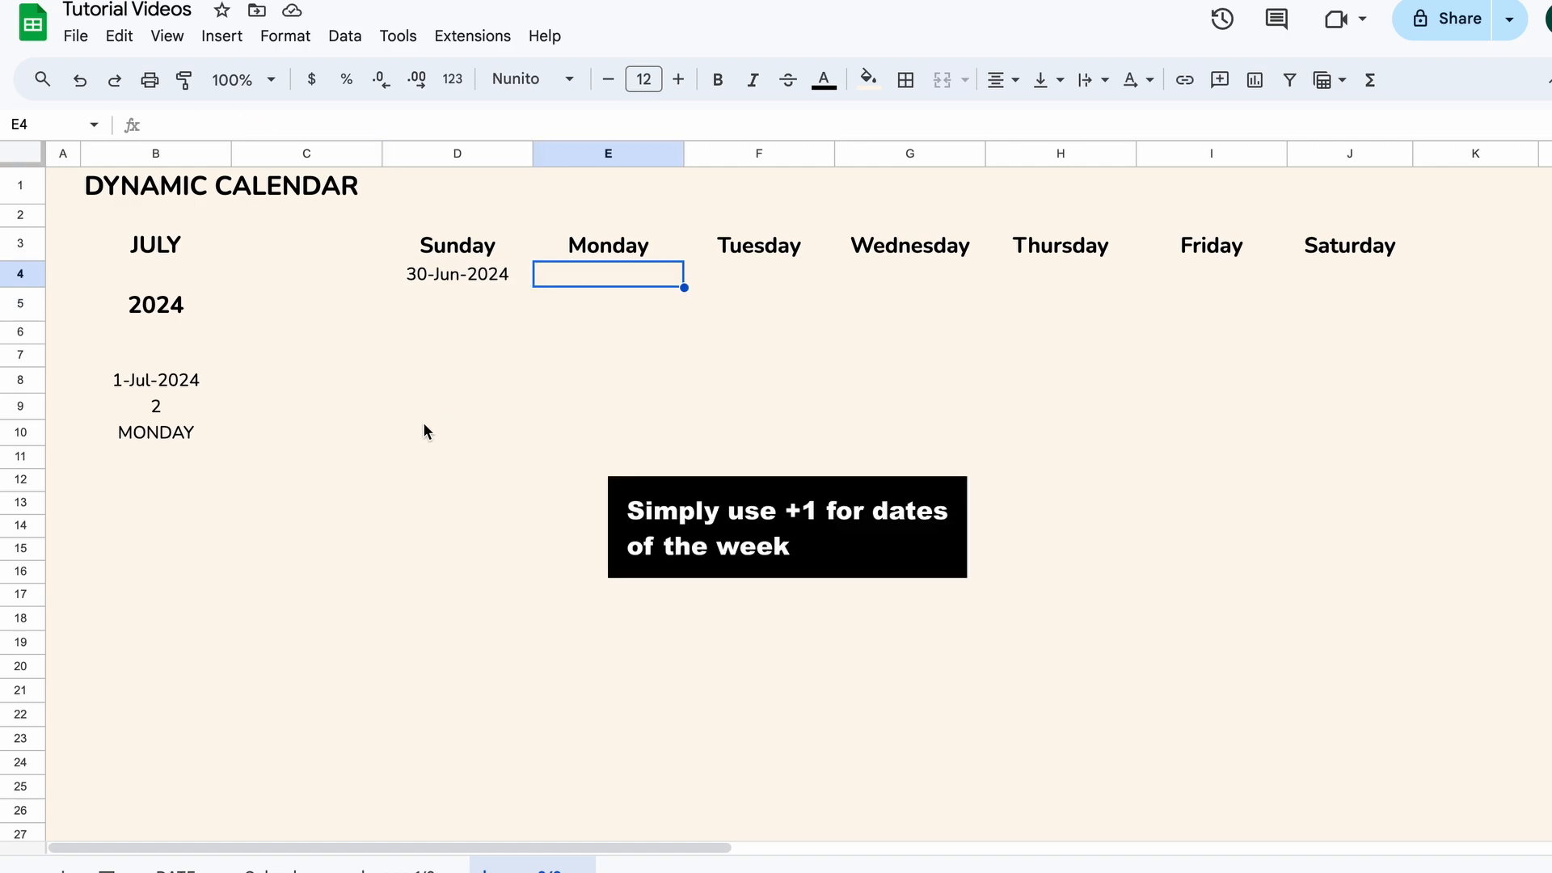
type("=D4+")
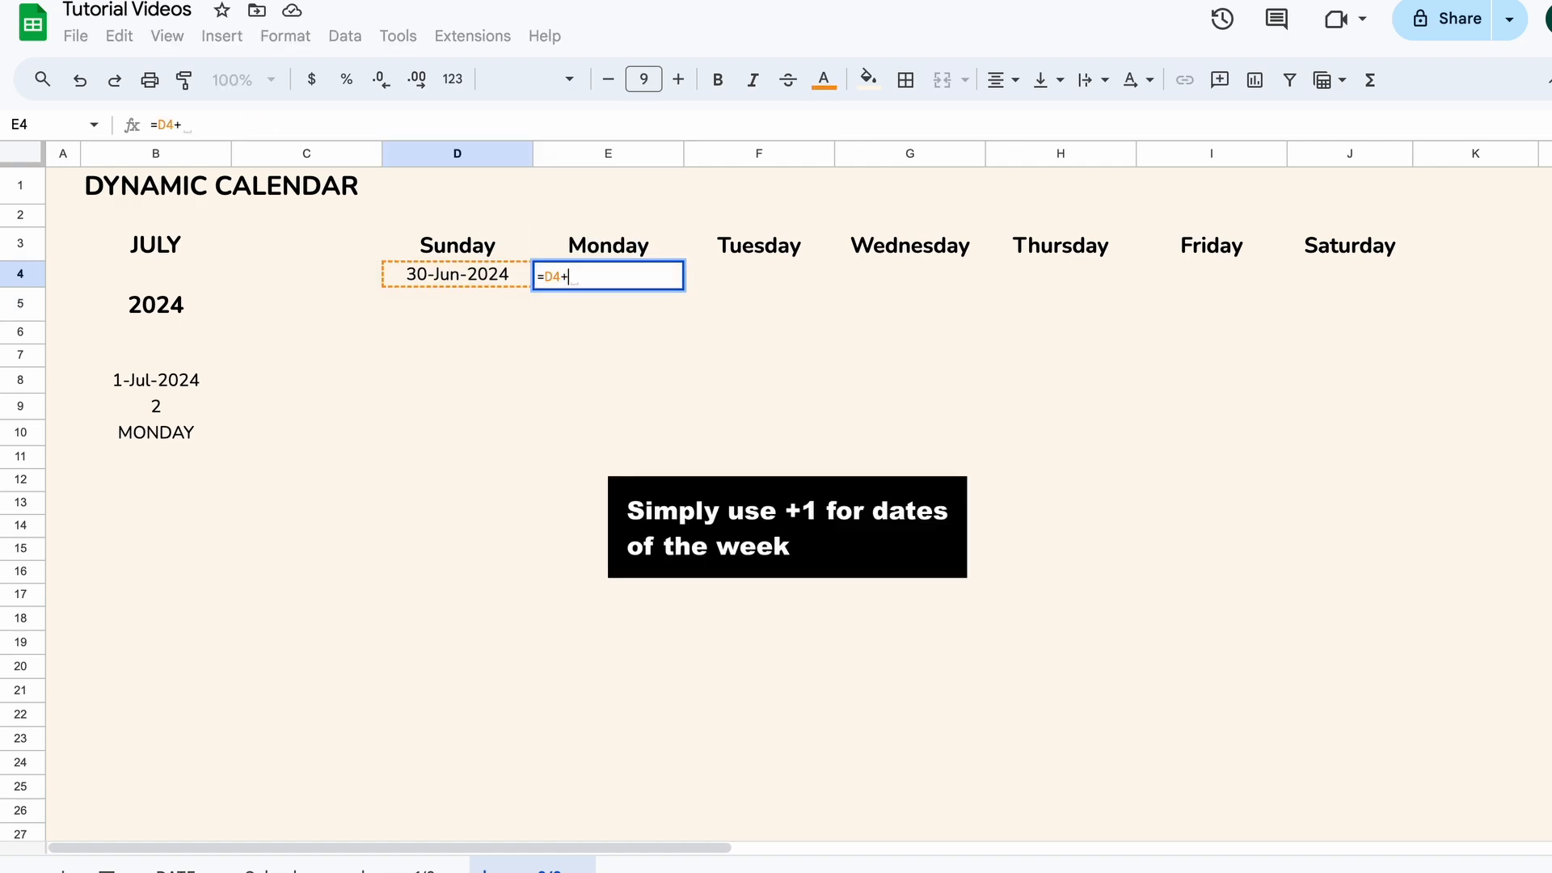
type("1")
key("Return")
key("Up")
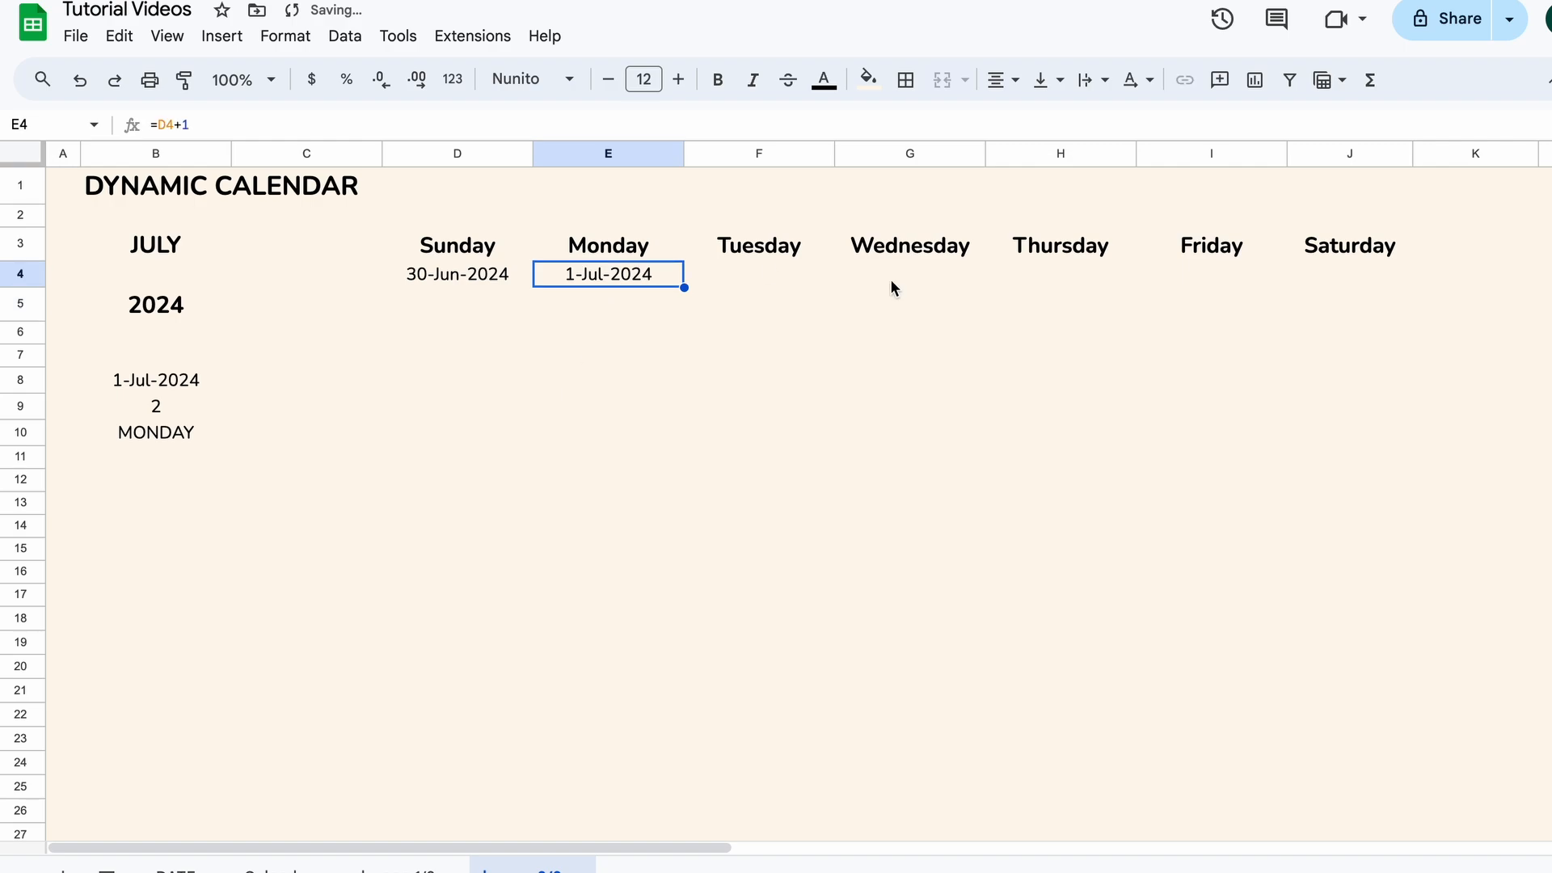
Step: Copy the Monday date formula from E4 into the Tuesday to Saturday cells F4:J4
right_click(618, 275)
left_click(671, 132)
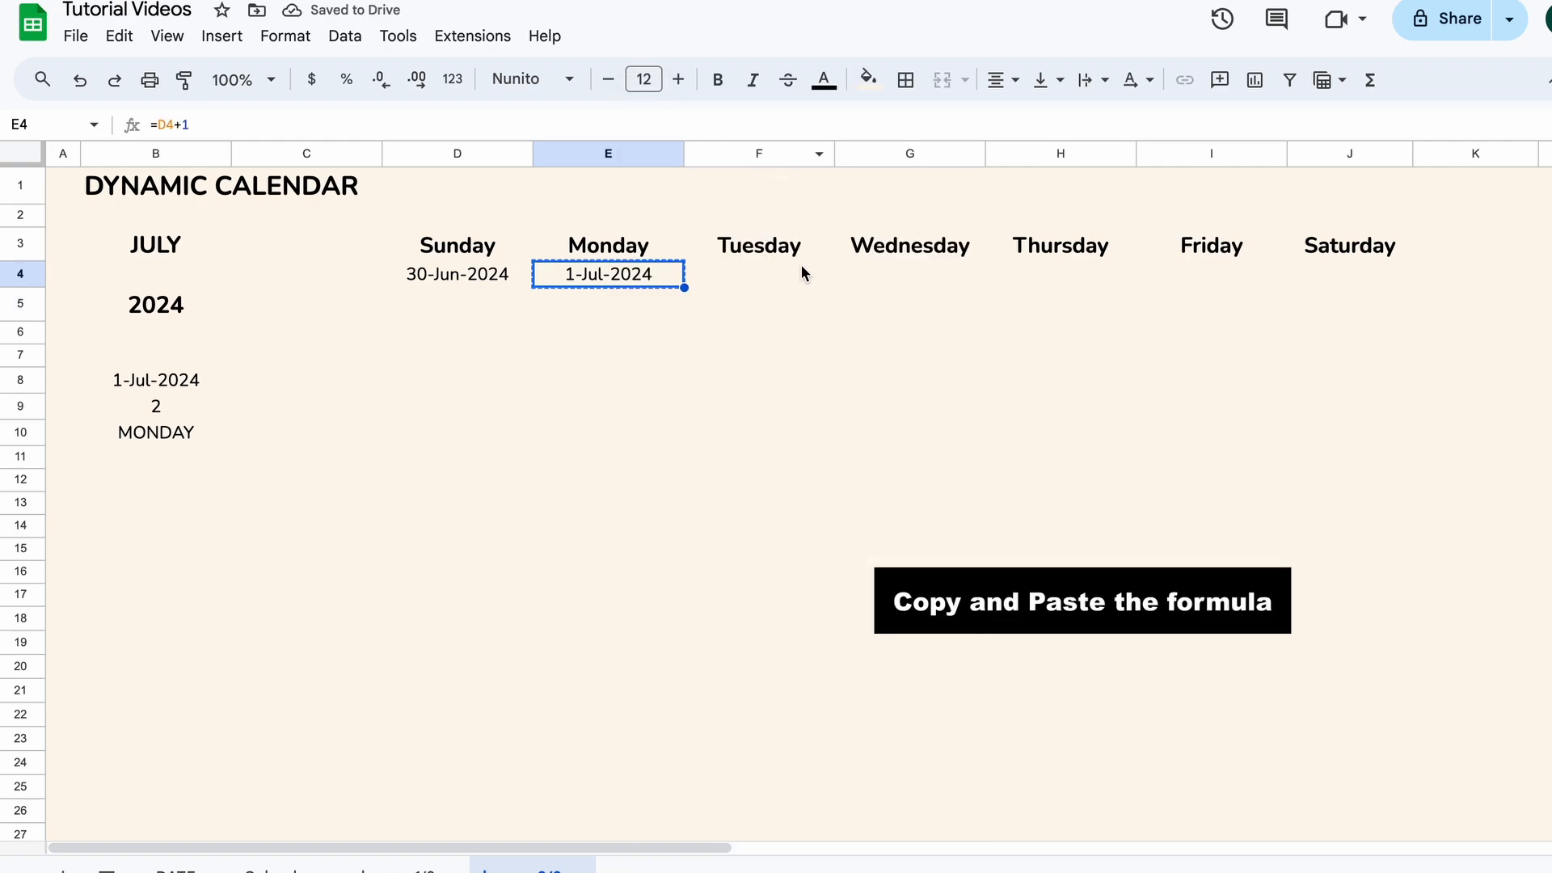
left_click_drag(773, 275, 1308, 273)
right_click(1310, 279)
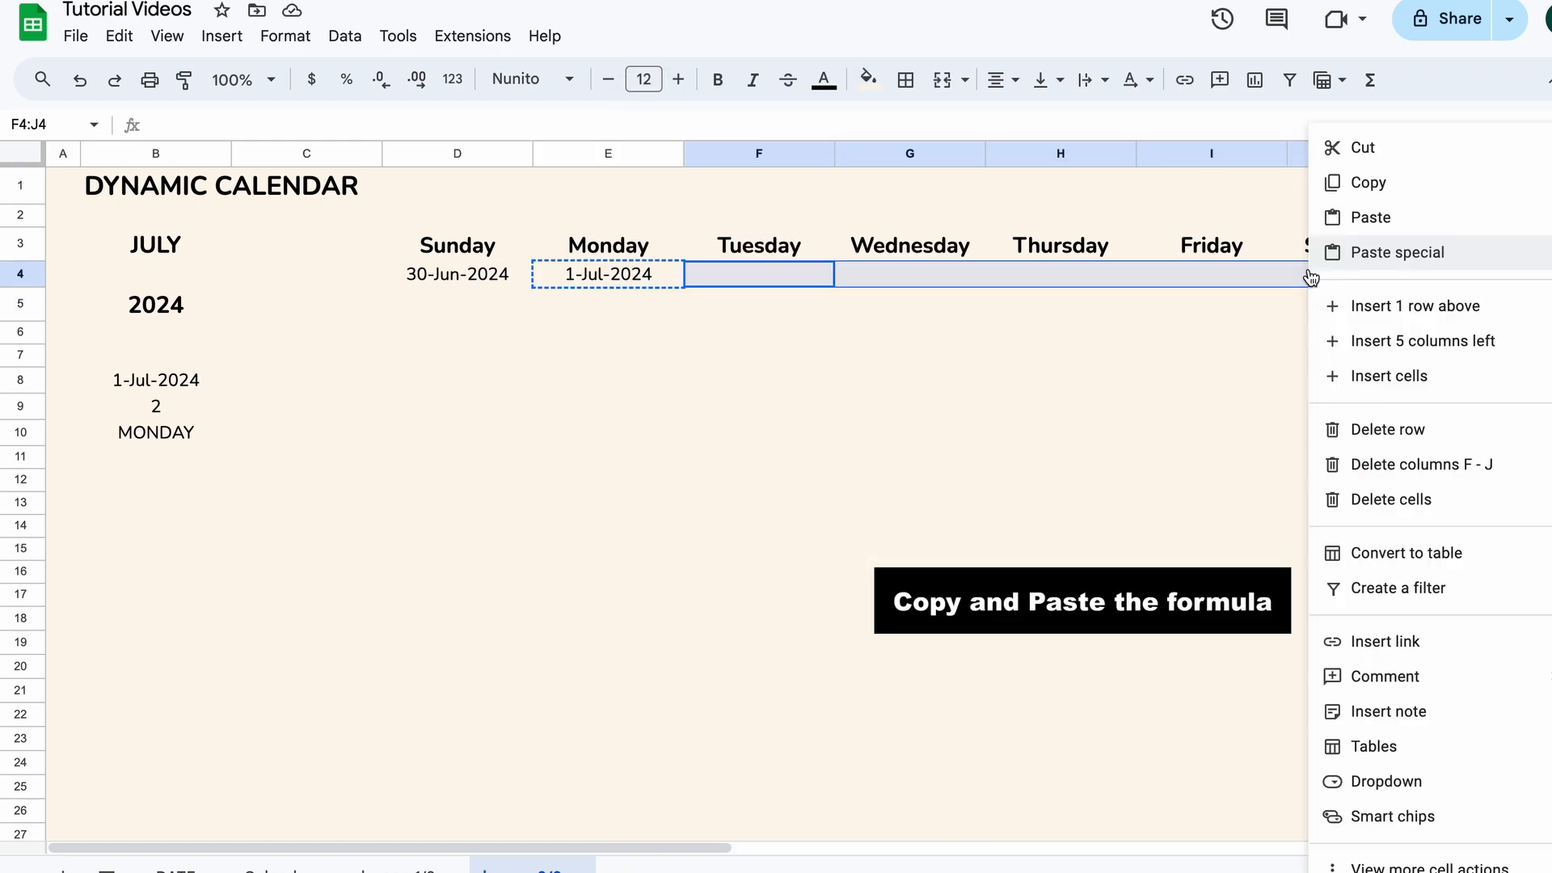
left_click(1347, 220)
left_click(1195, 356)
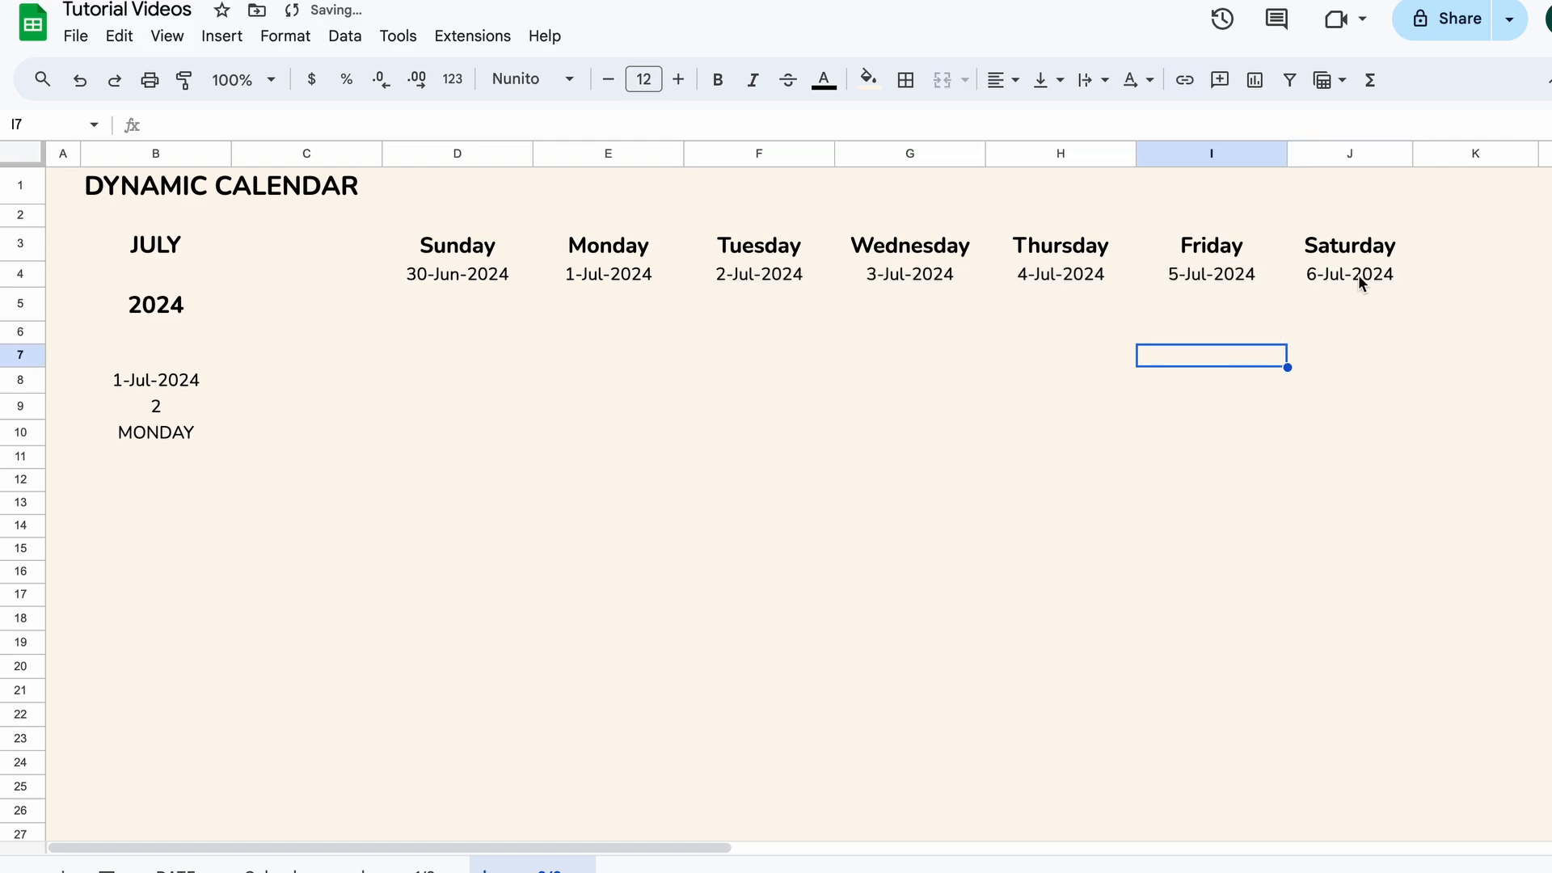
Step: Apply a custom date format to the first week's dates in D4:J4 that shows only the day number
left_click_drag(1358, 283, 470, 283)
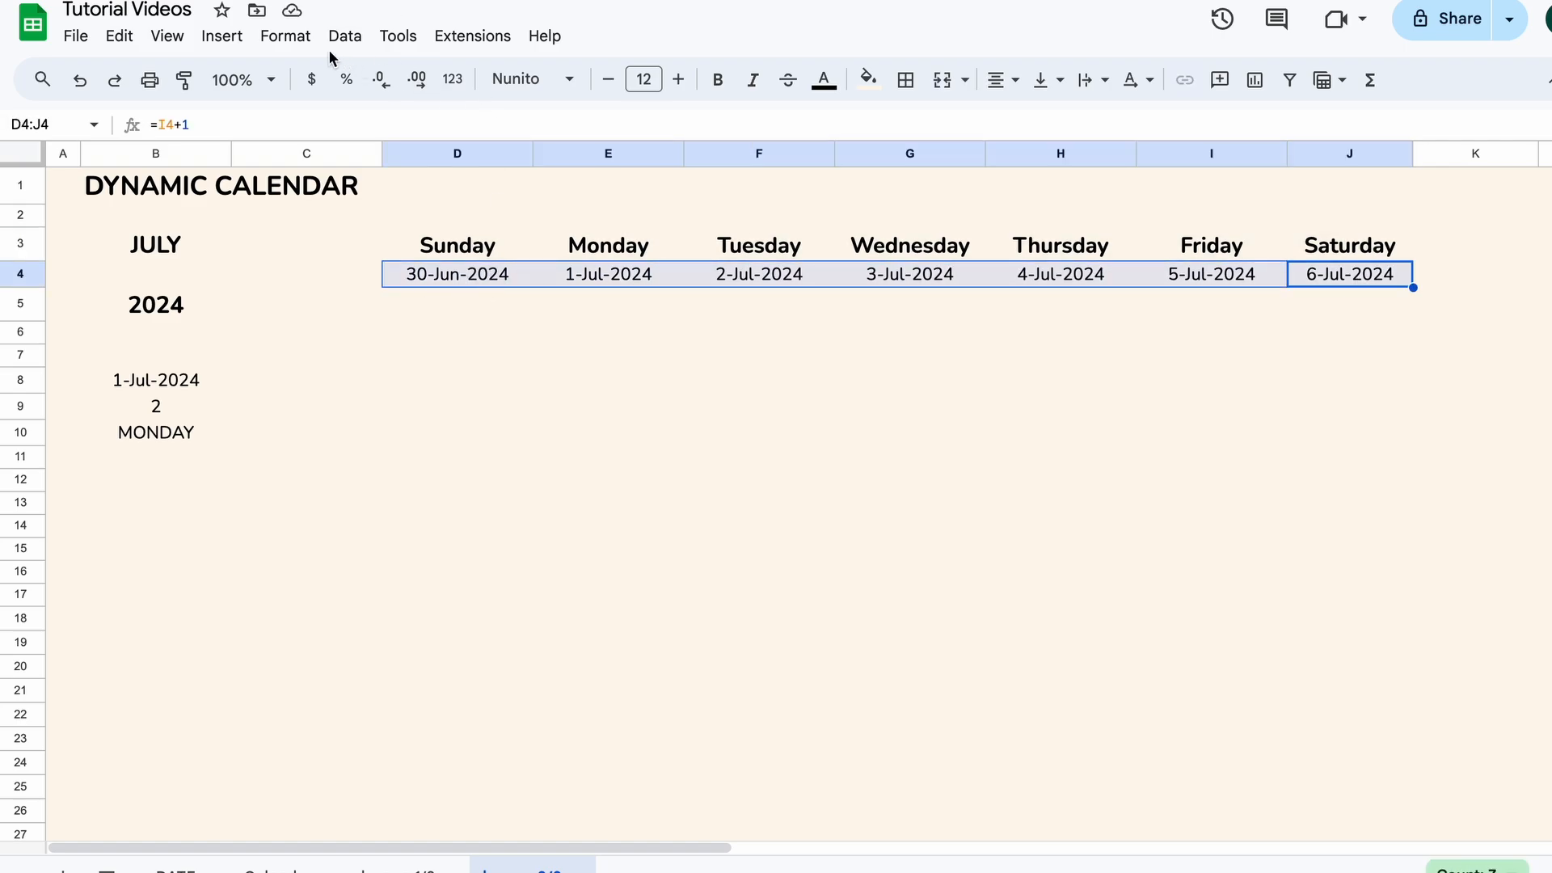
left_click(283, 38)
mouse_move(301, 128)
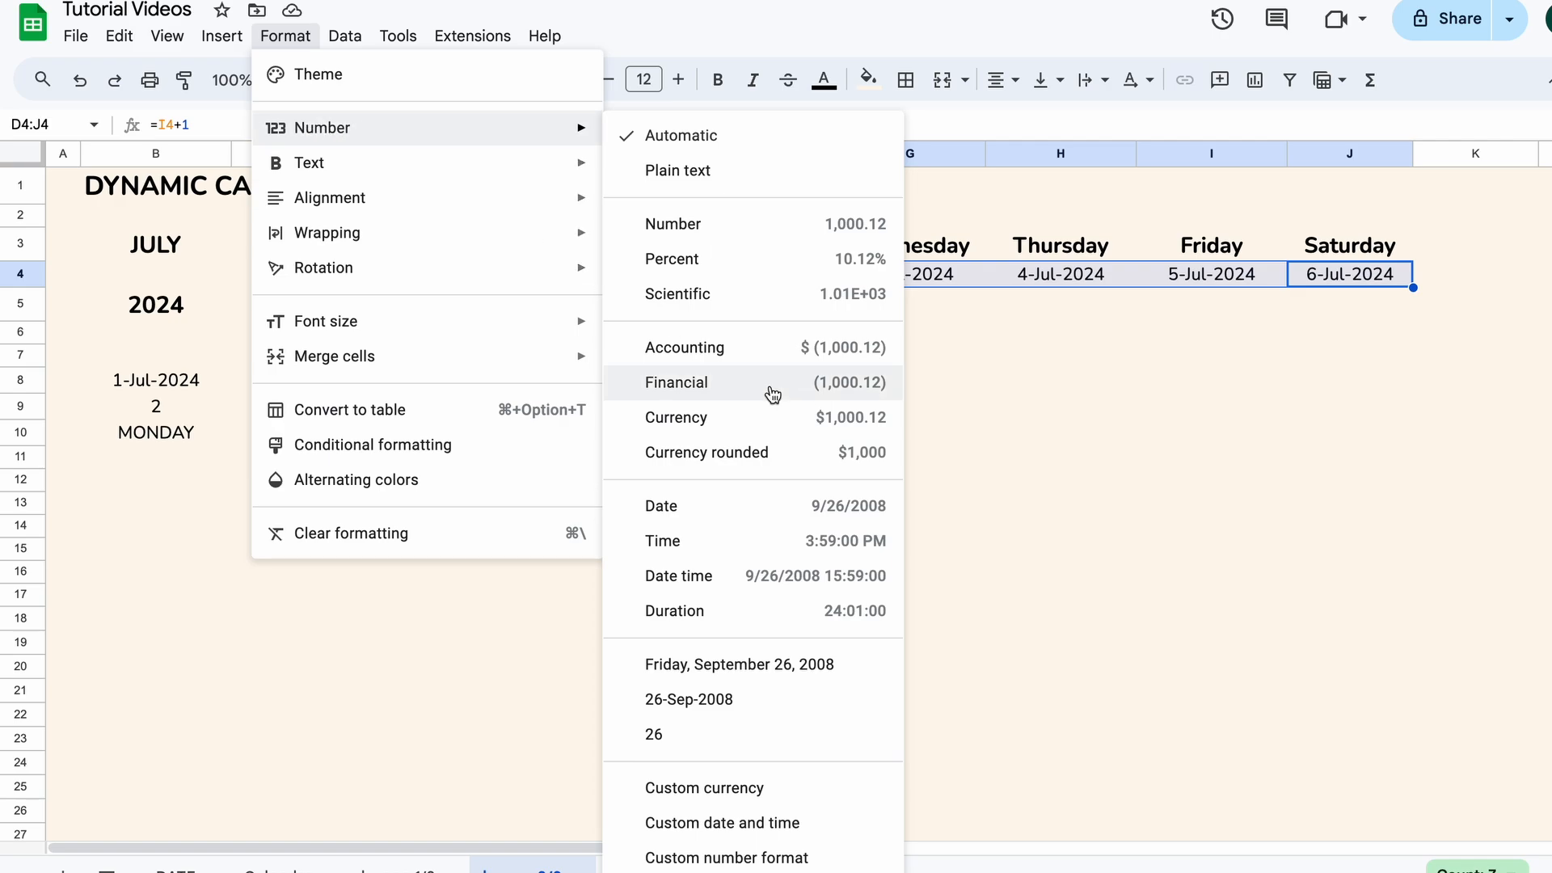
left_click(713, 825)
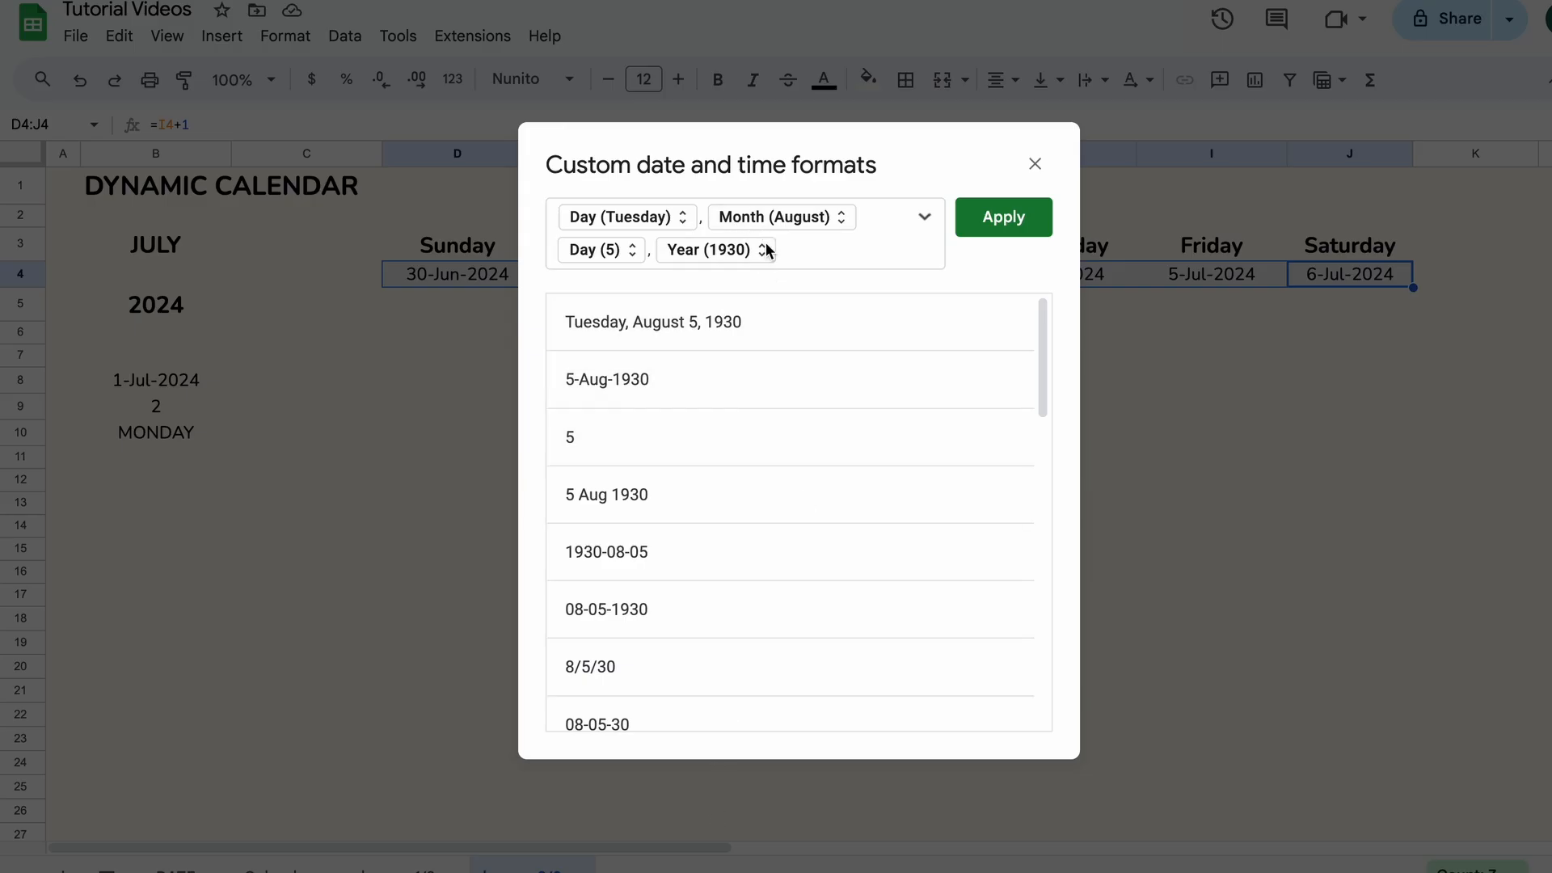
left_click(647, 381)
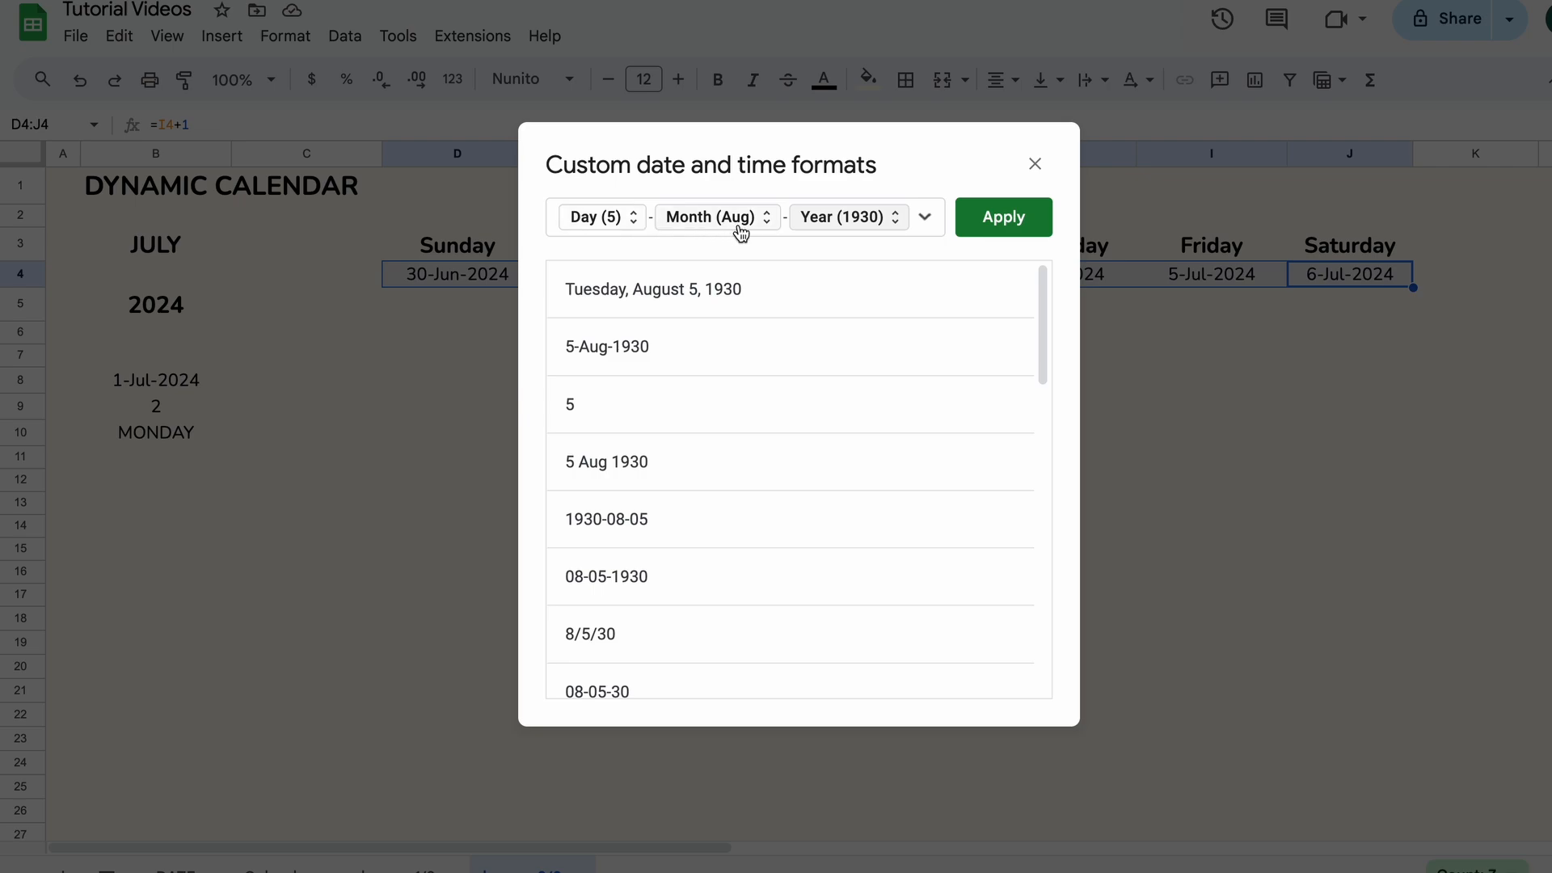
left_click(651, 405)
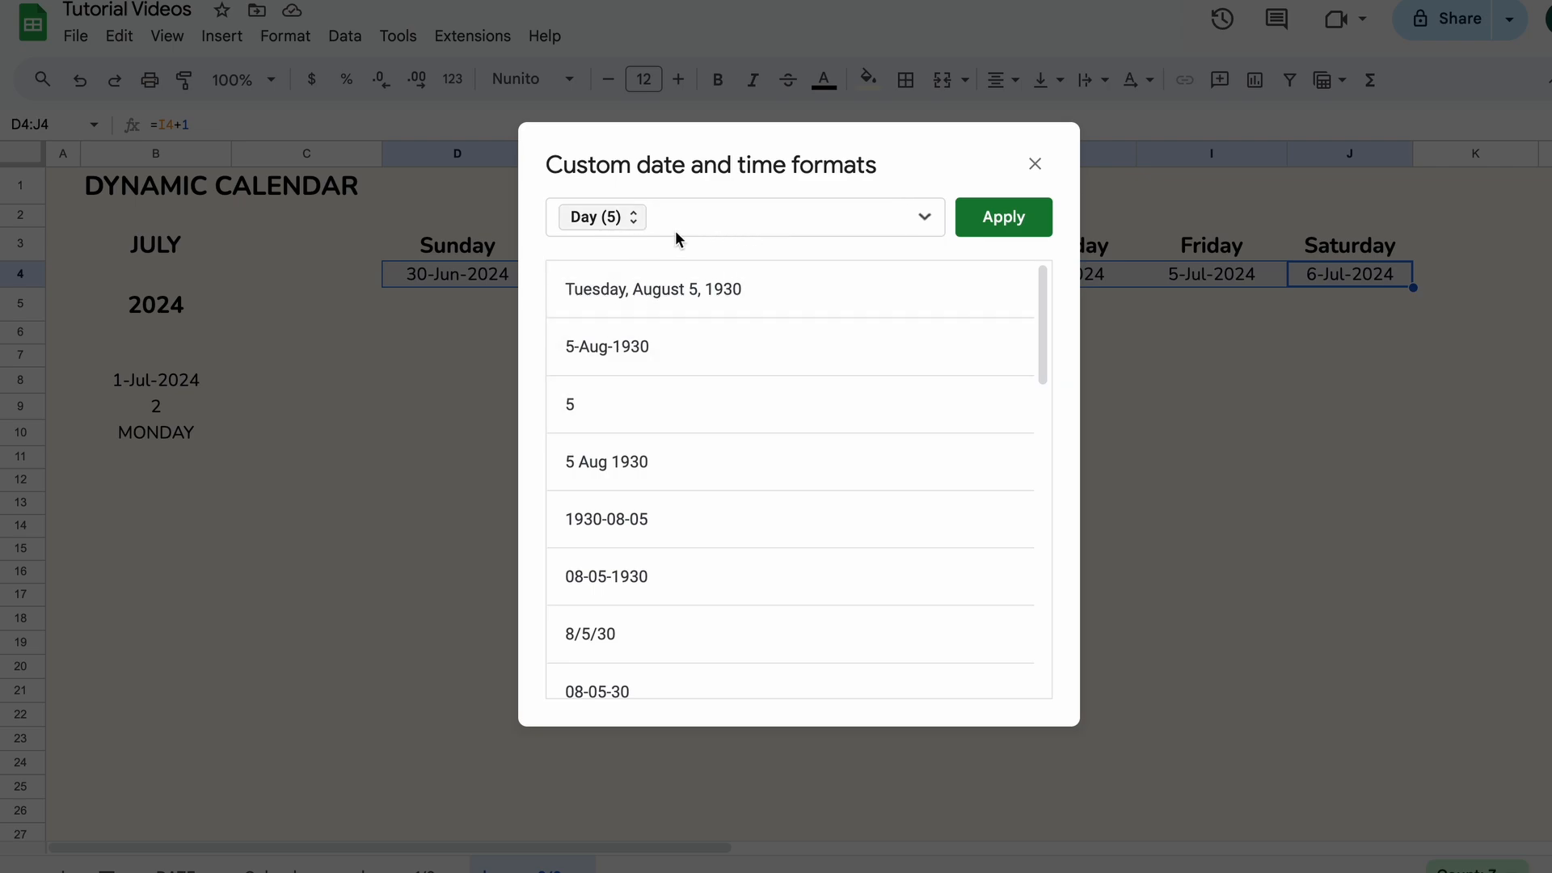
left_click(1010, 217)
Step: Increase the height of row 5 and enter the formula =J4+1 in D6 for the second week's Sunday
left_click(20, 304)
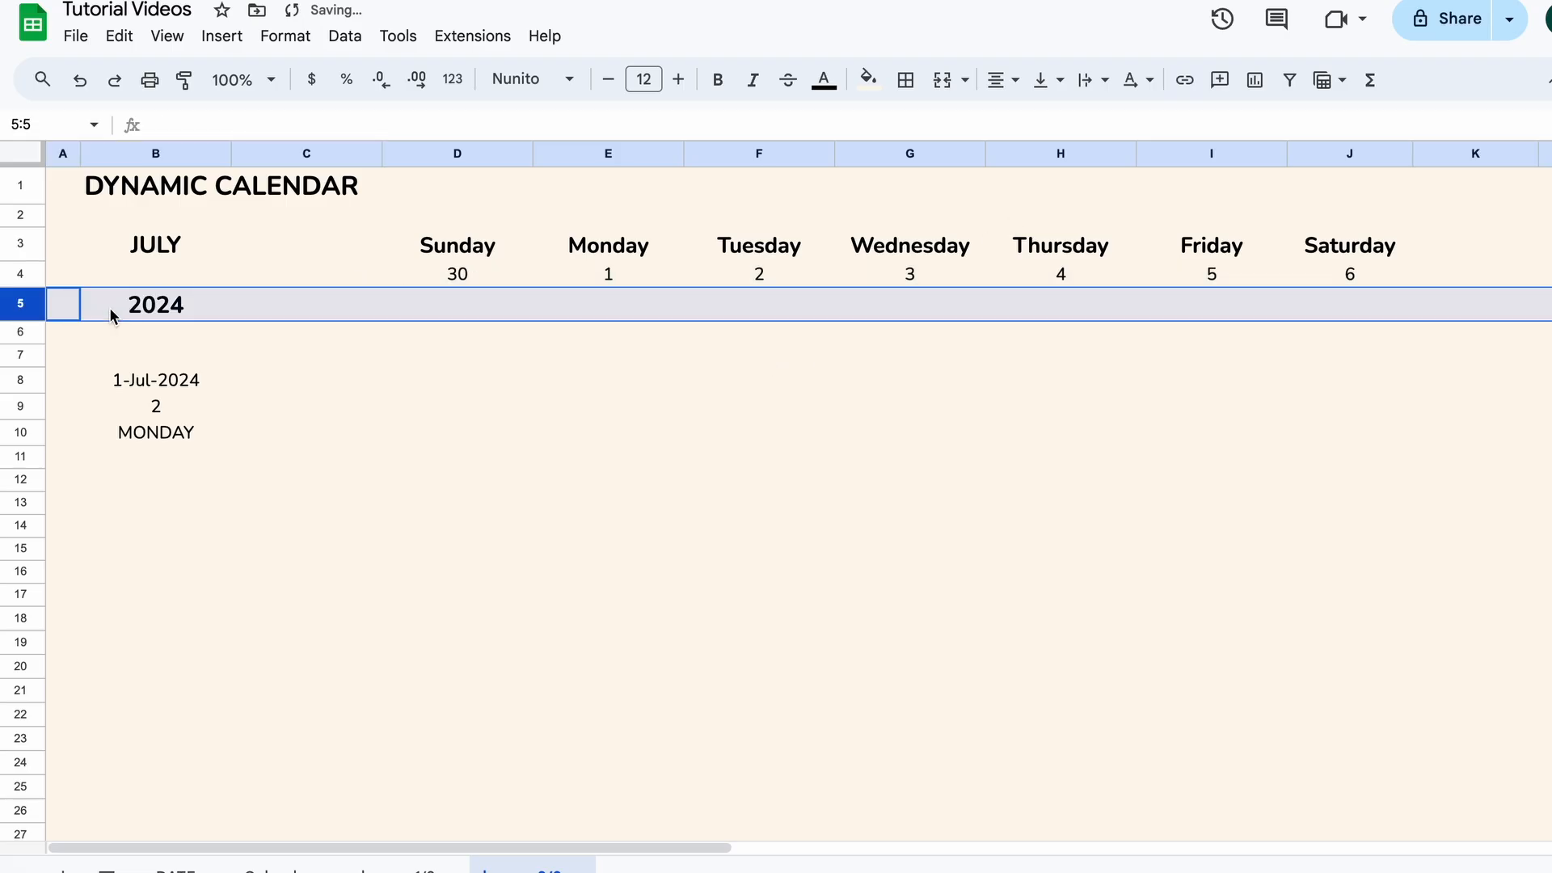
left_click_drag(18, 319, 18, 357)
left_click(482, 376)
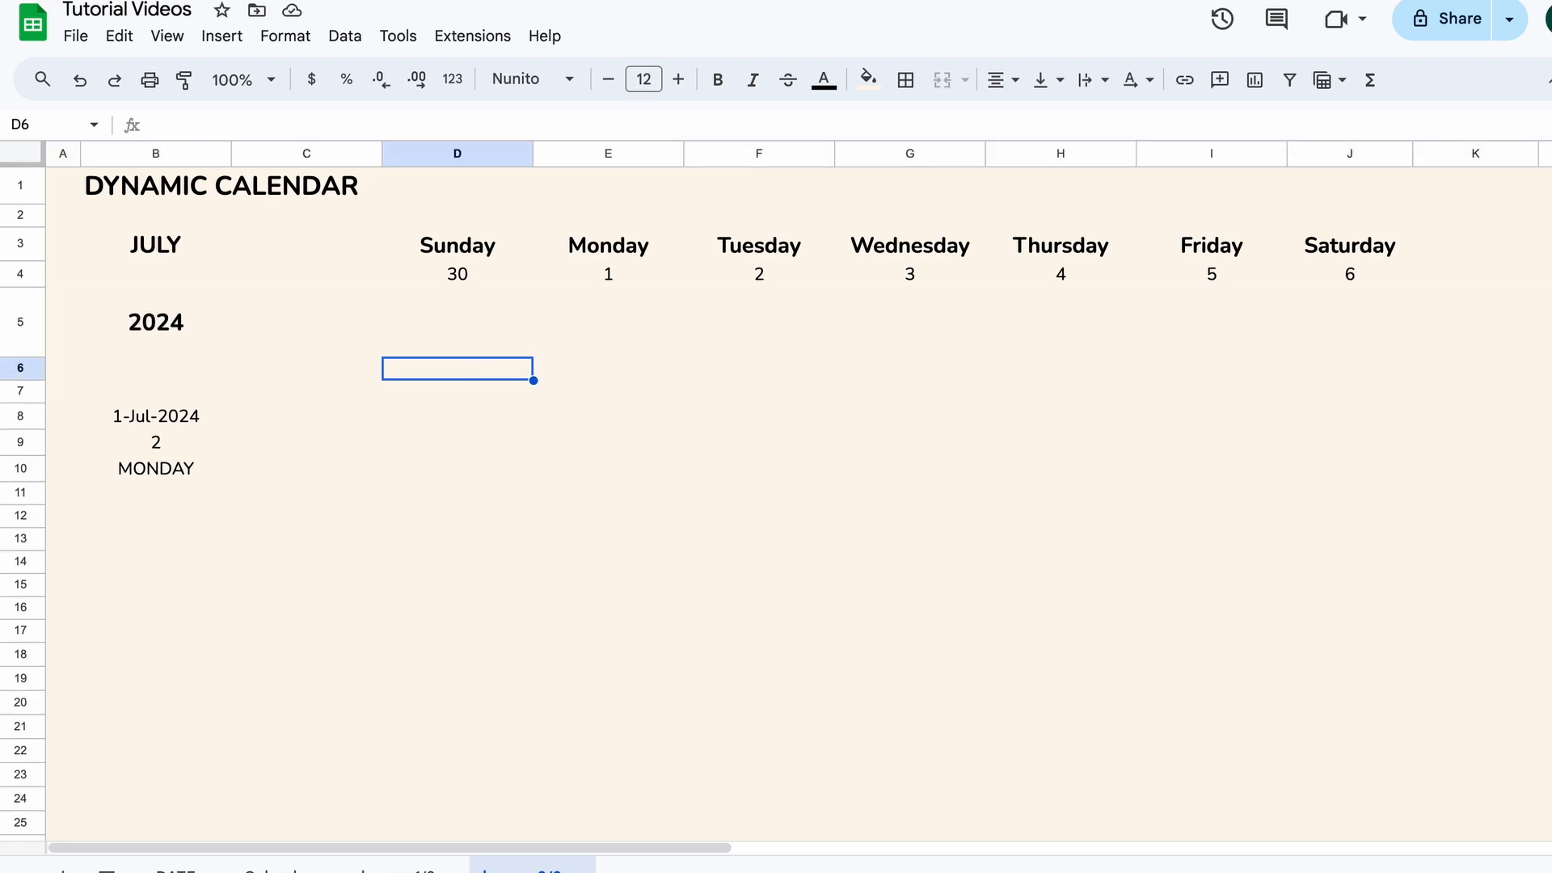
type("=")
left_click(1374, 275)
type("+1")
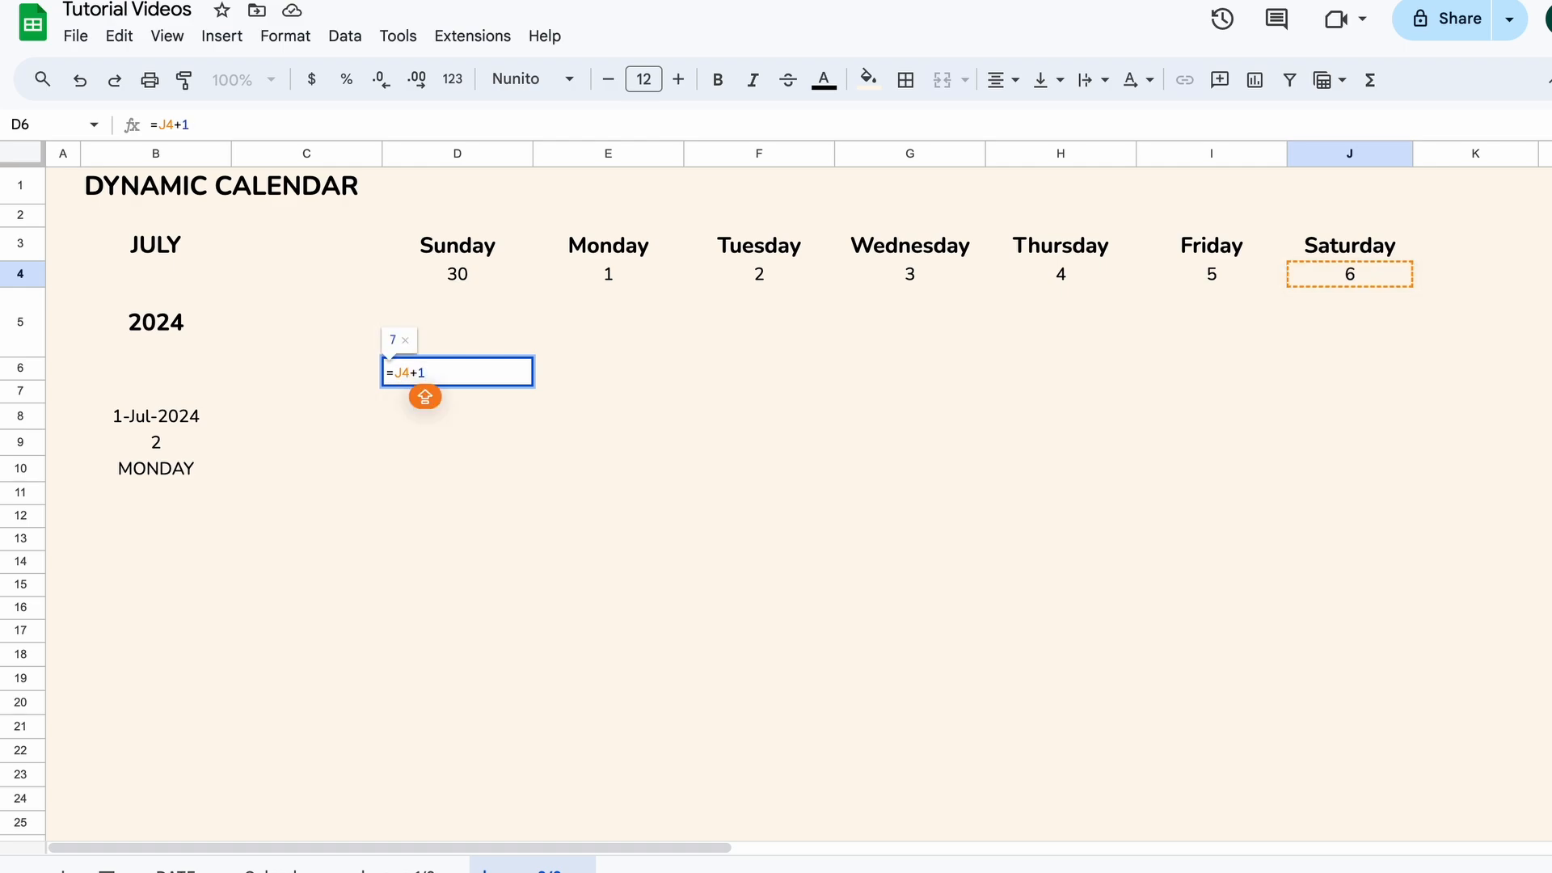
key("Return")
Step: Enter the formula =D6+1 in E6 for the second week's Monday
left_click(571, 371)
type("=")
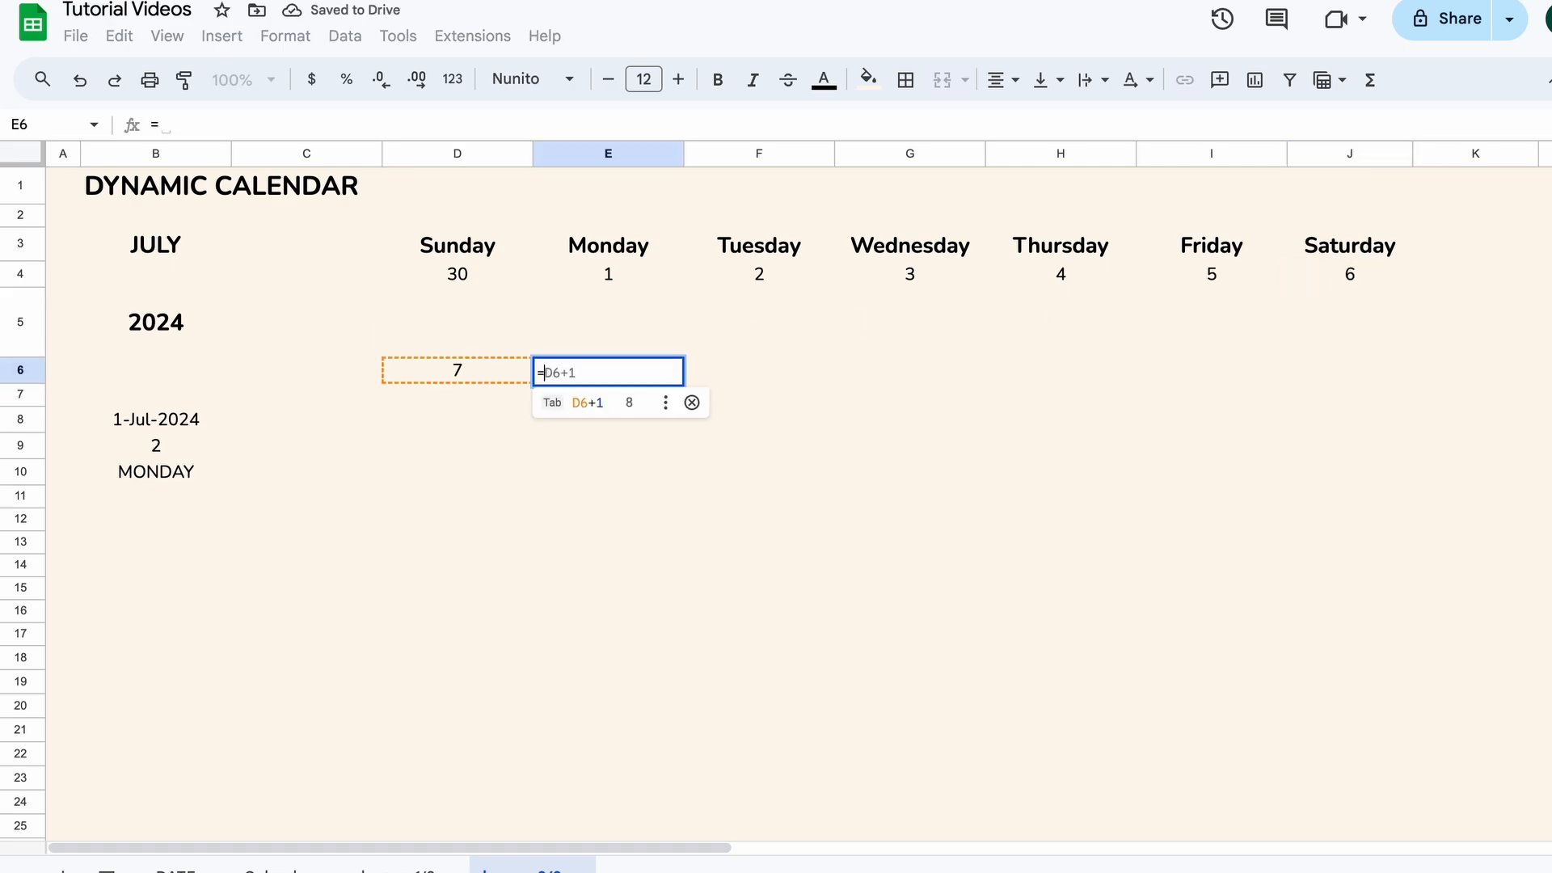
type("D6+1")
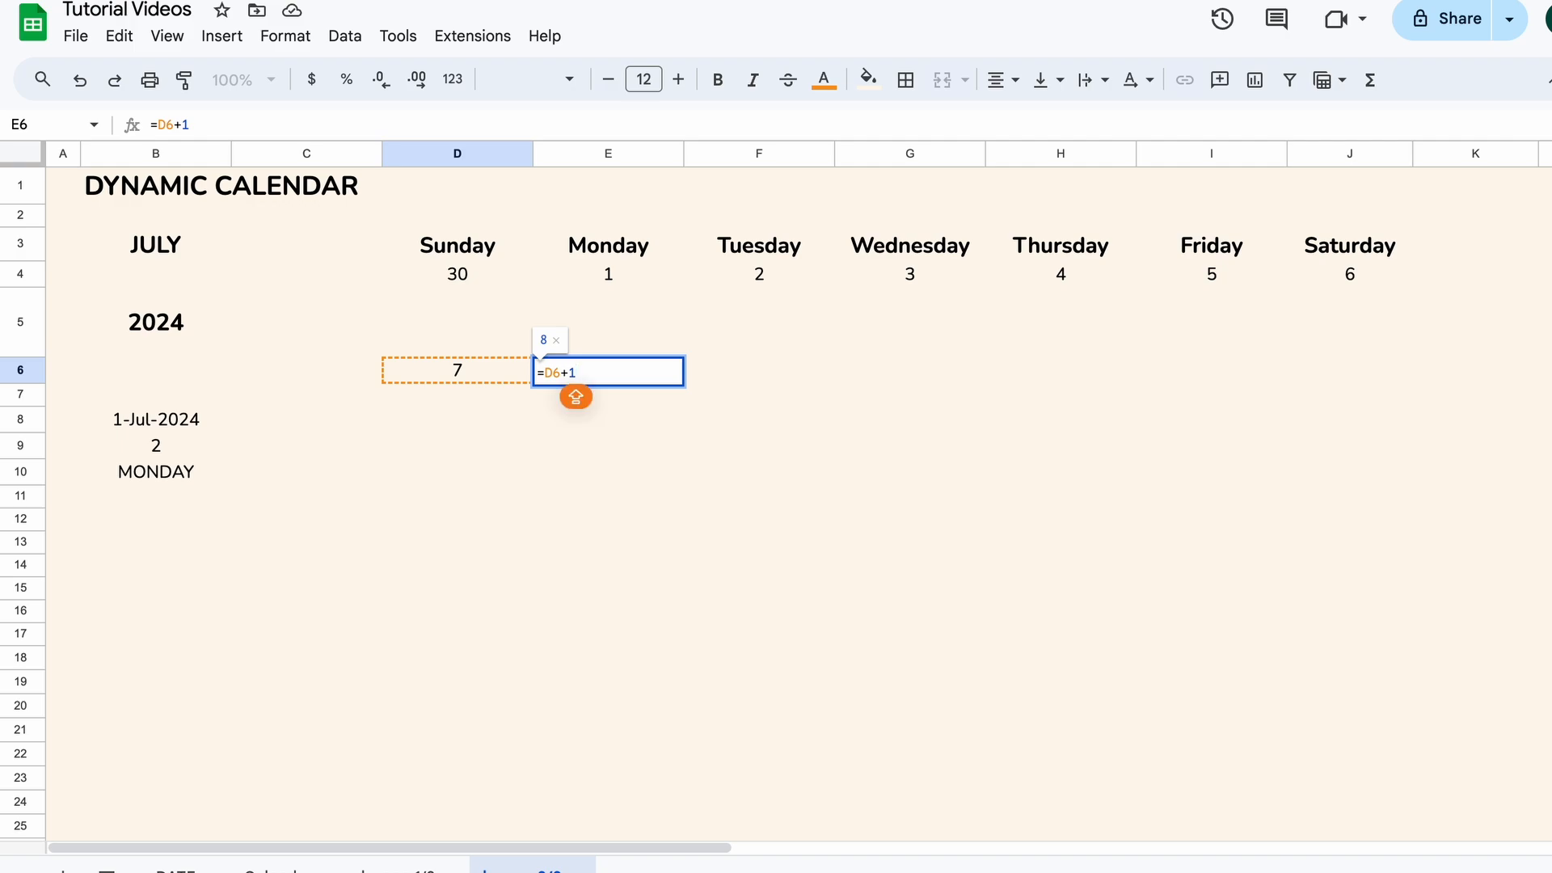
key("Return")
Step: Copy the Monday formula from E6 into the second week's Tuesday to Saturday cells F6:J6
left_click(658, 378)
right_click(660, 377)
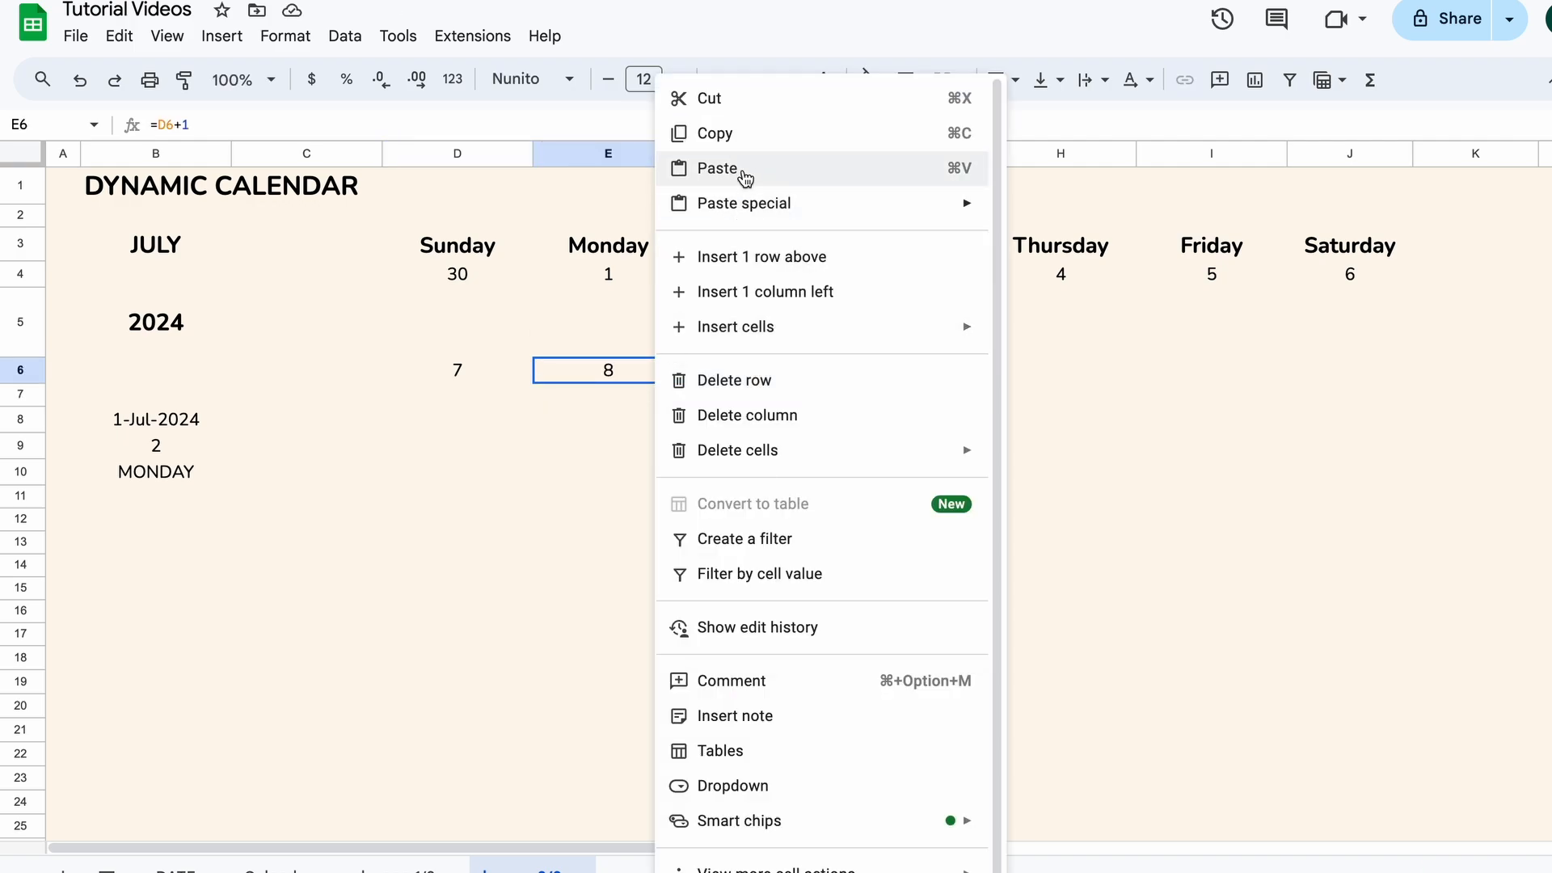
left_click(749, 142)
left_click_drag(760, 370, 1333, 388)
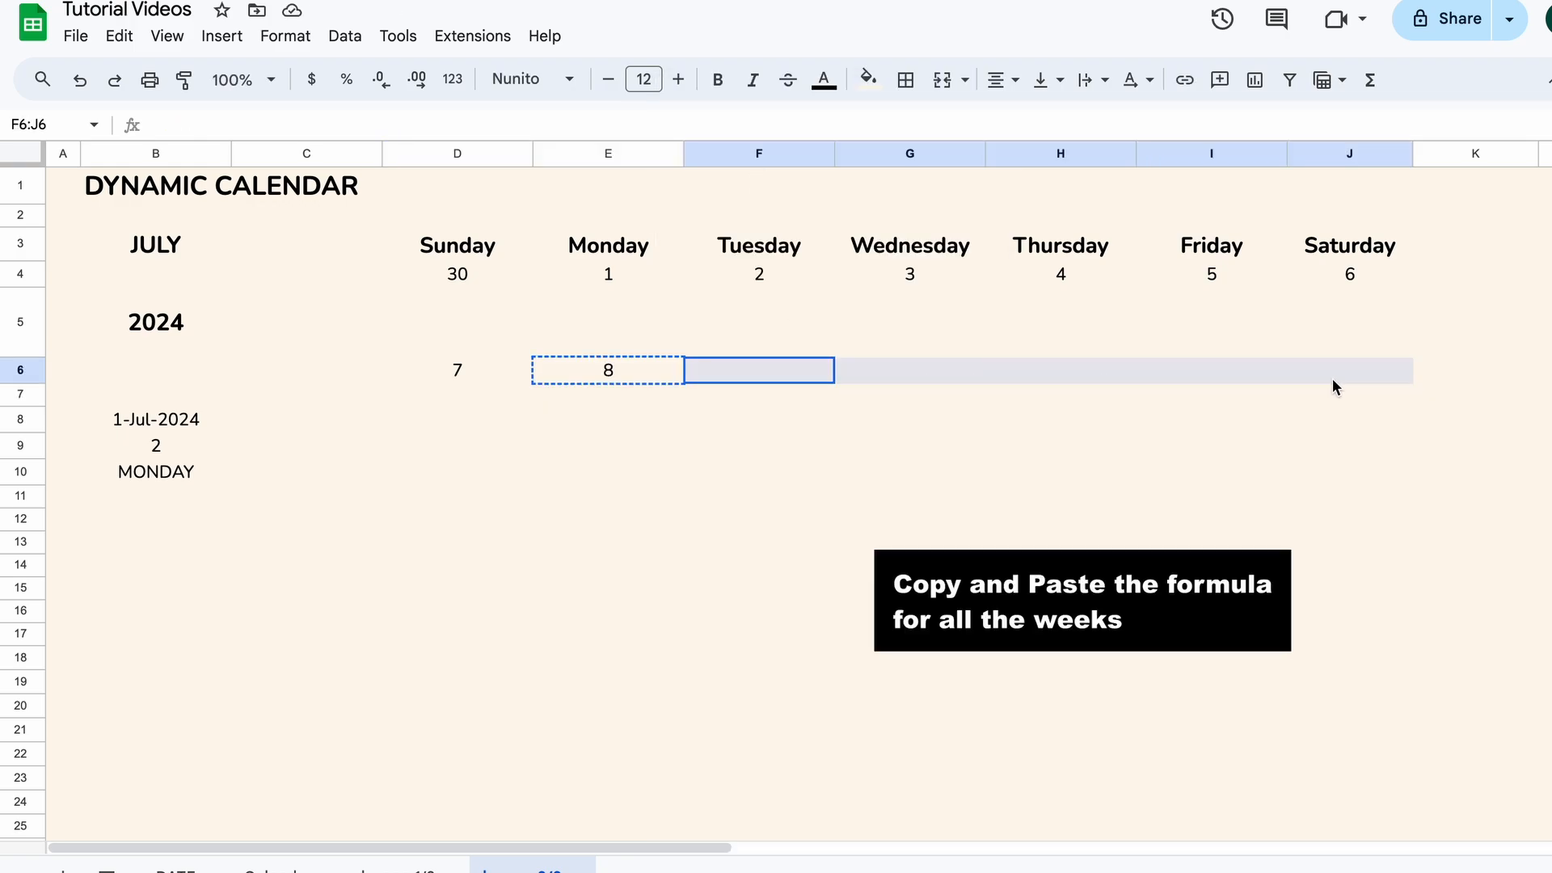
right_click(1336, 385)
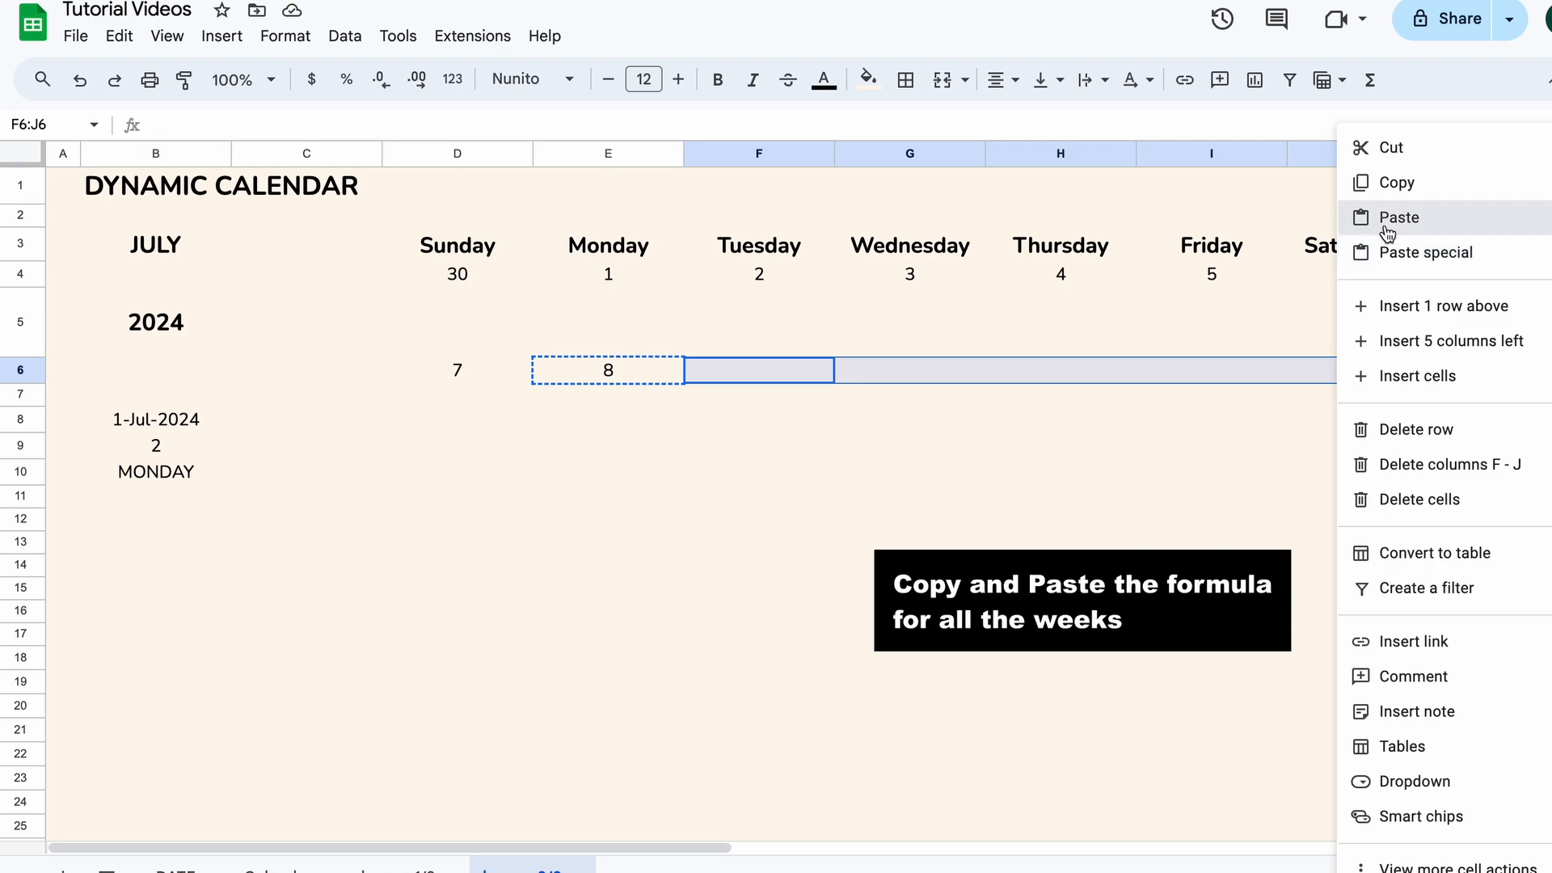
left_click(1388, 234)
Step: Copy the second week's dates in D6:J6 into rows 8, 10 and 12 for the remaining weeks
left_click(453, 370)
left_click(1358, 380, "shift")
key("ctrl+c")
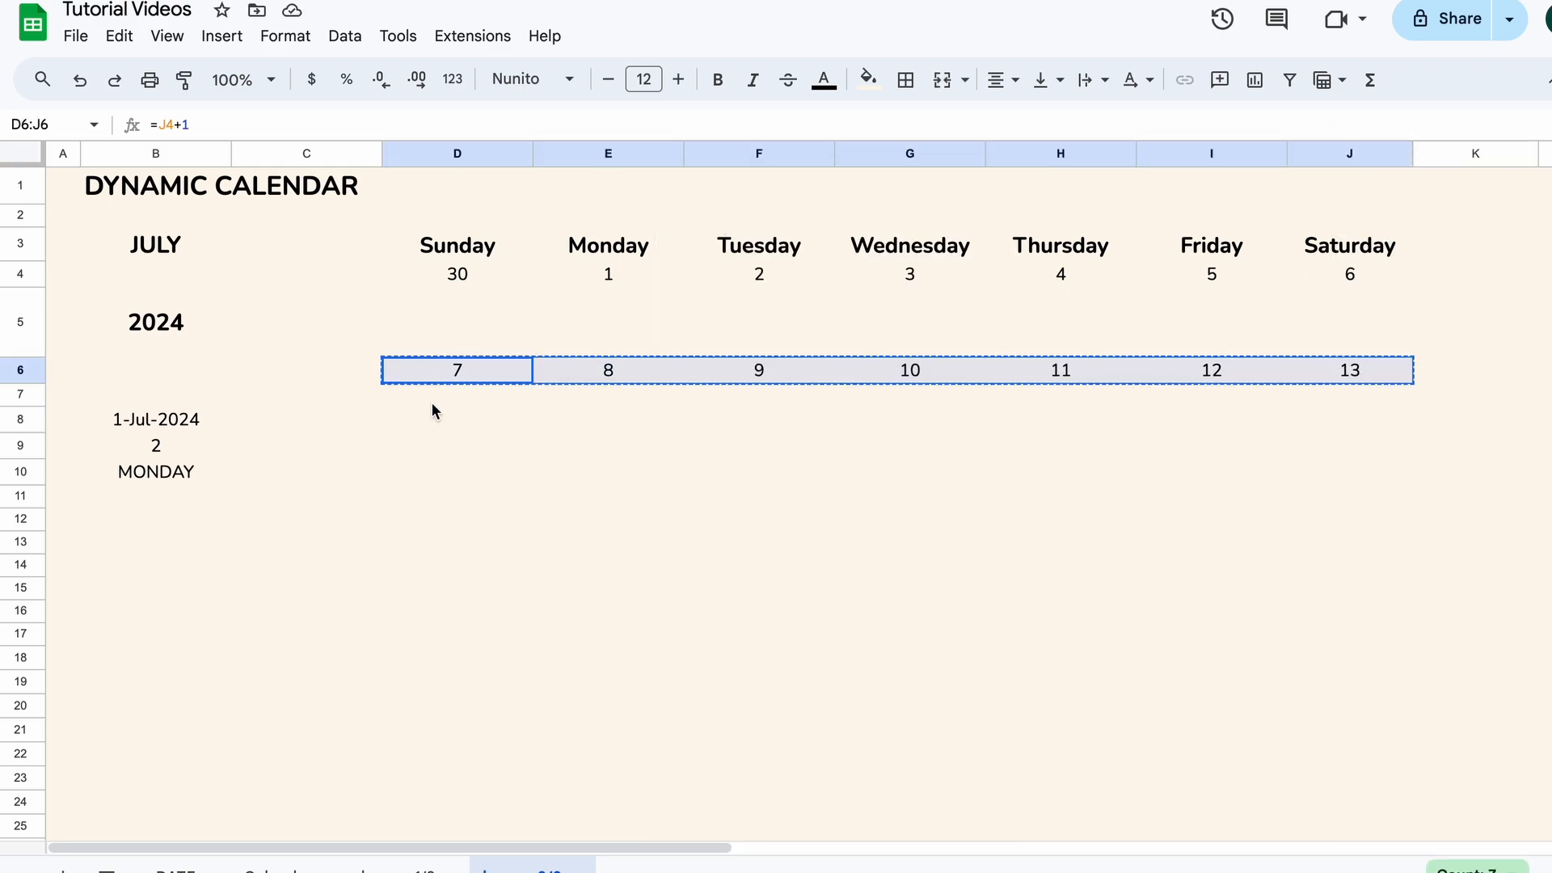
right_click(428, 413)
left_click(517, 167)
key("super+c")
right_click(457, 483)
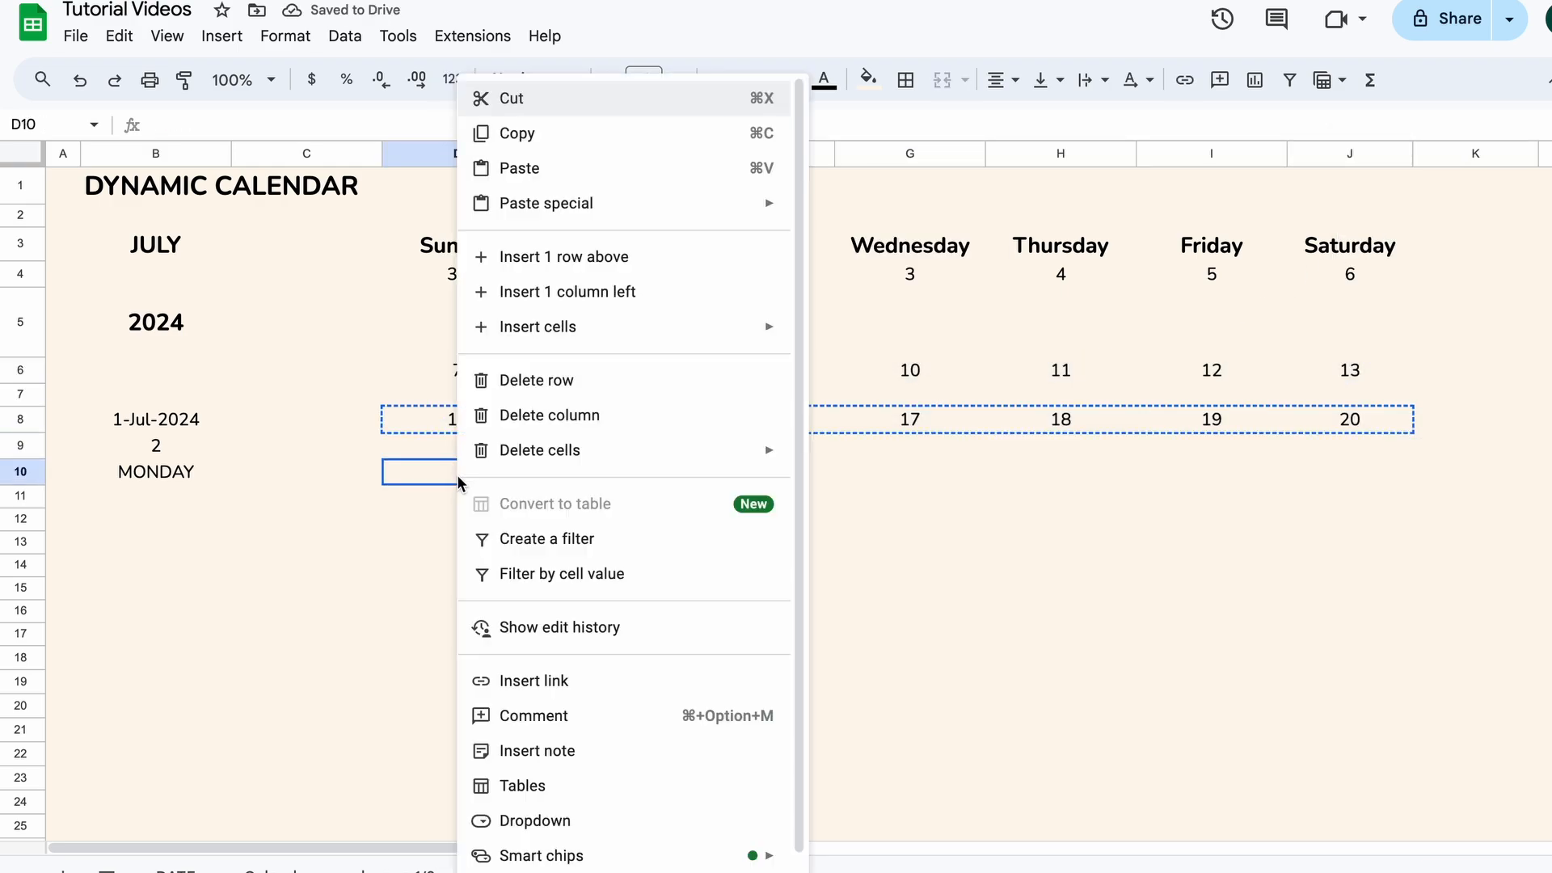
left_click(517, 168)
key("super+c")
right_click(457, 522)
left_click(517, 167)
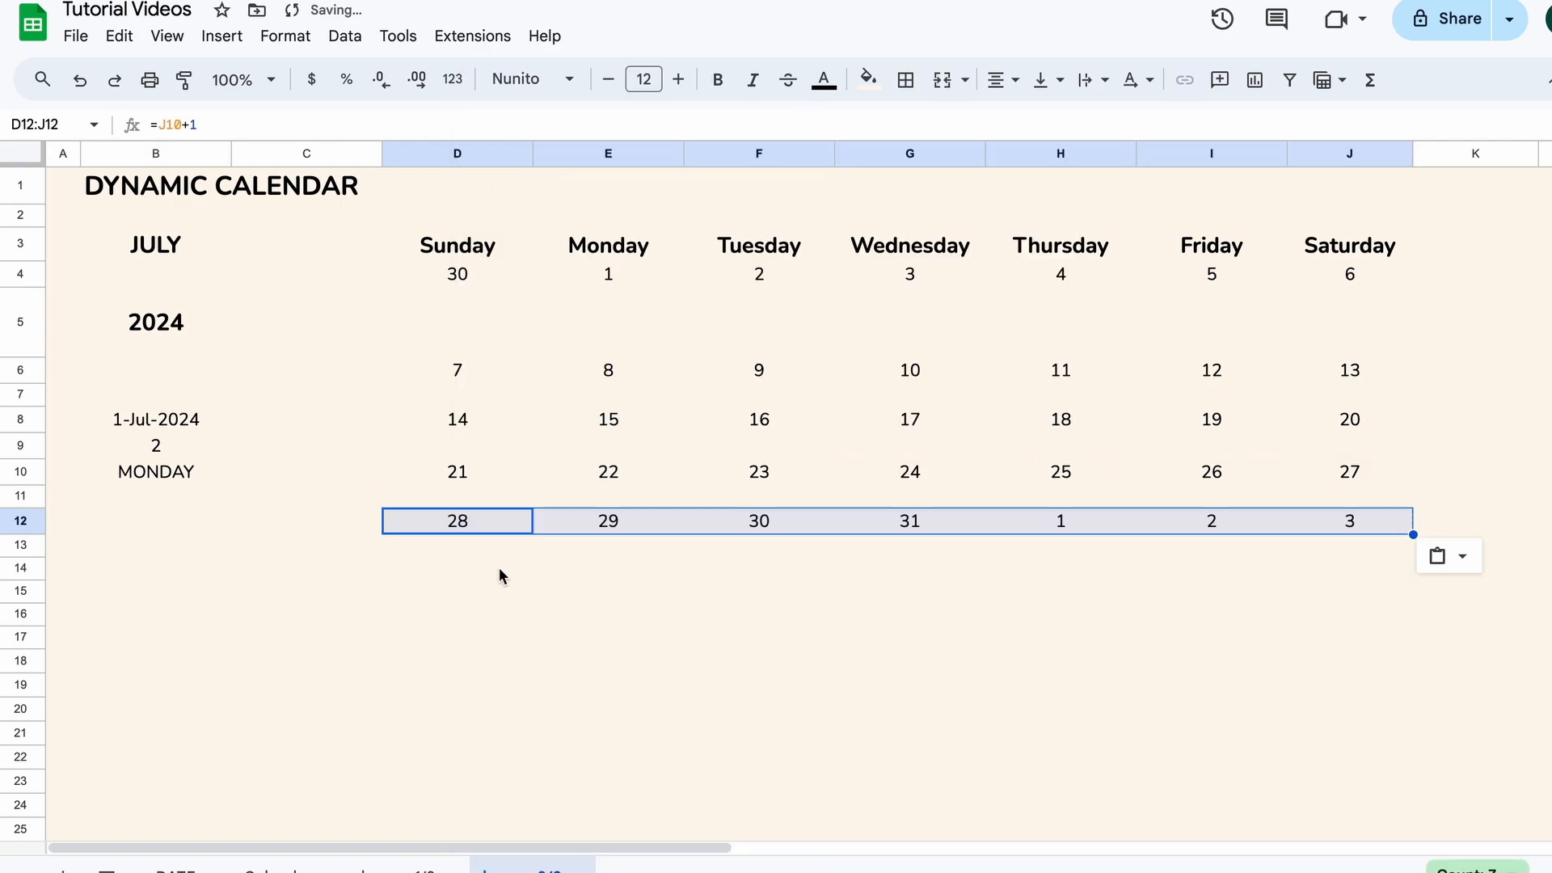
left_click(561, 576)
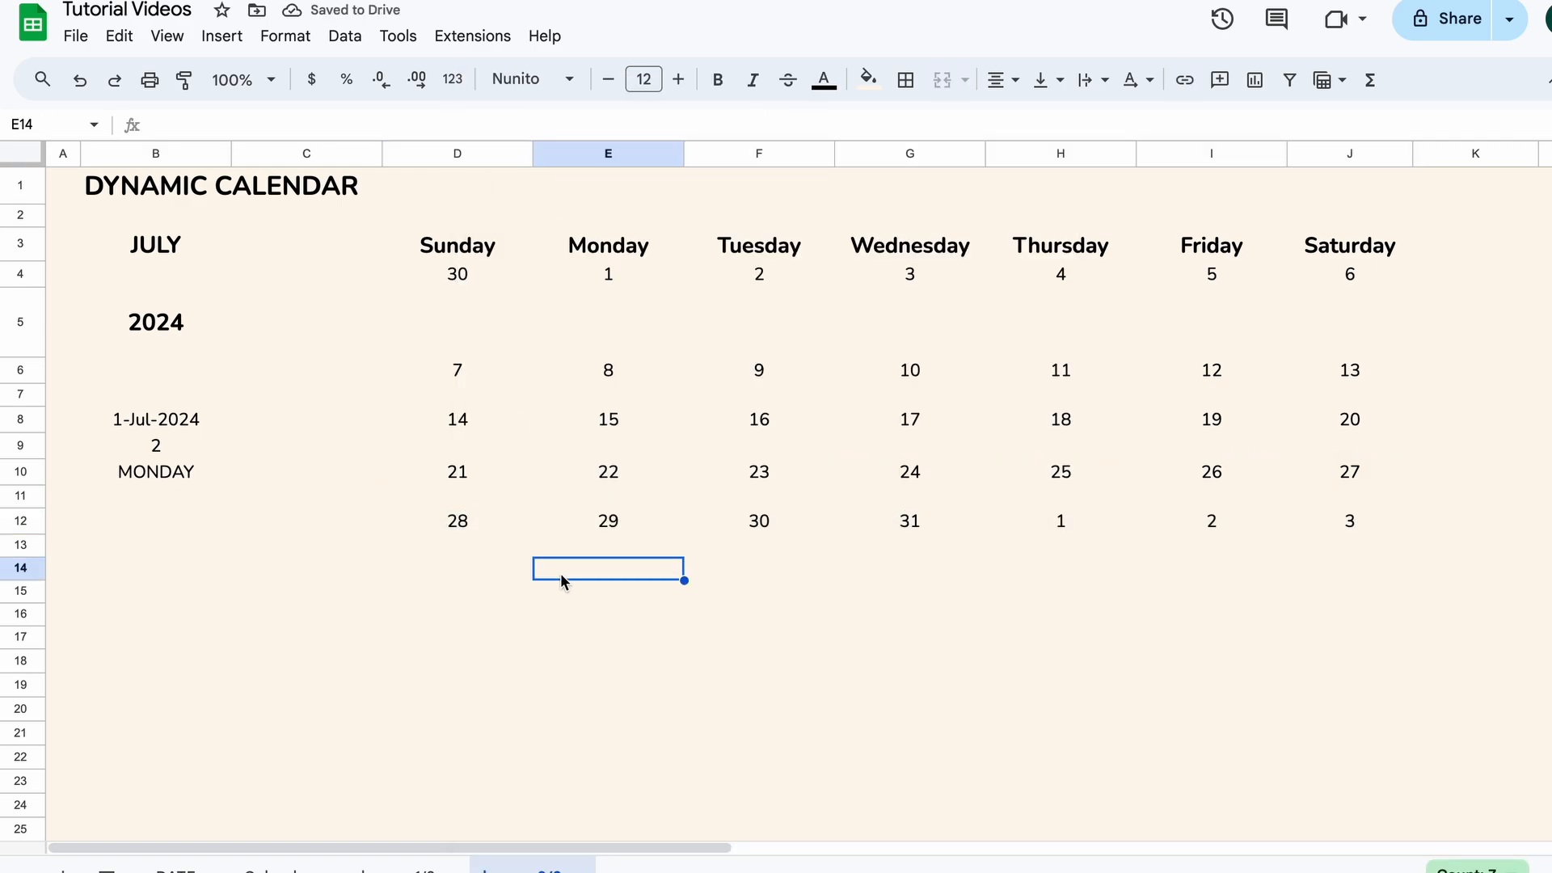
Step: Give the blank rows 7, 9, 11 and 13 beneath the dates the same taller height as row 5
left_click(473, 337)
left_click(477, 395)
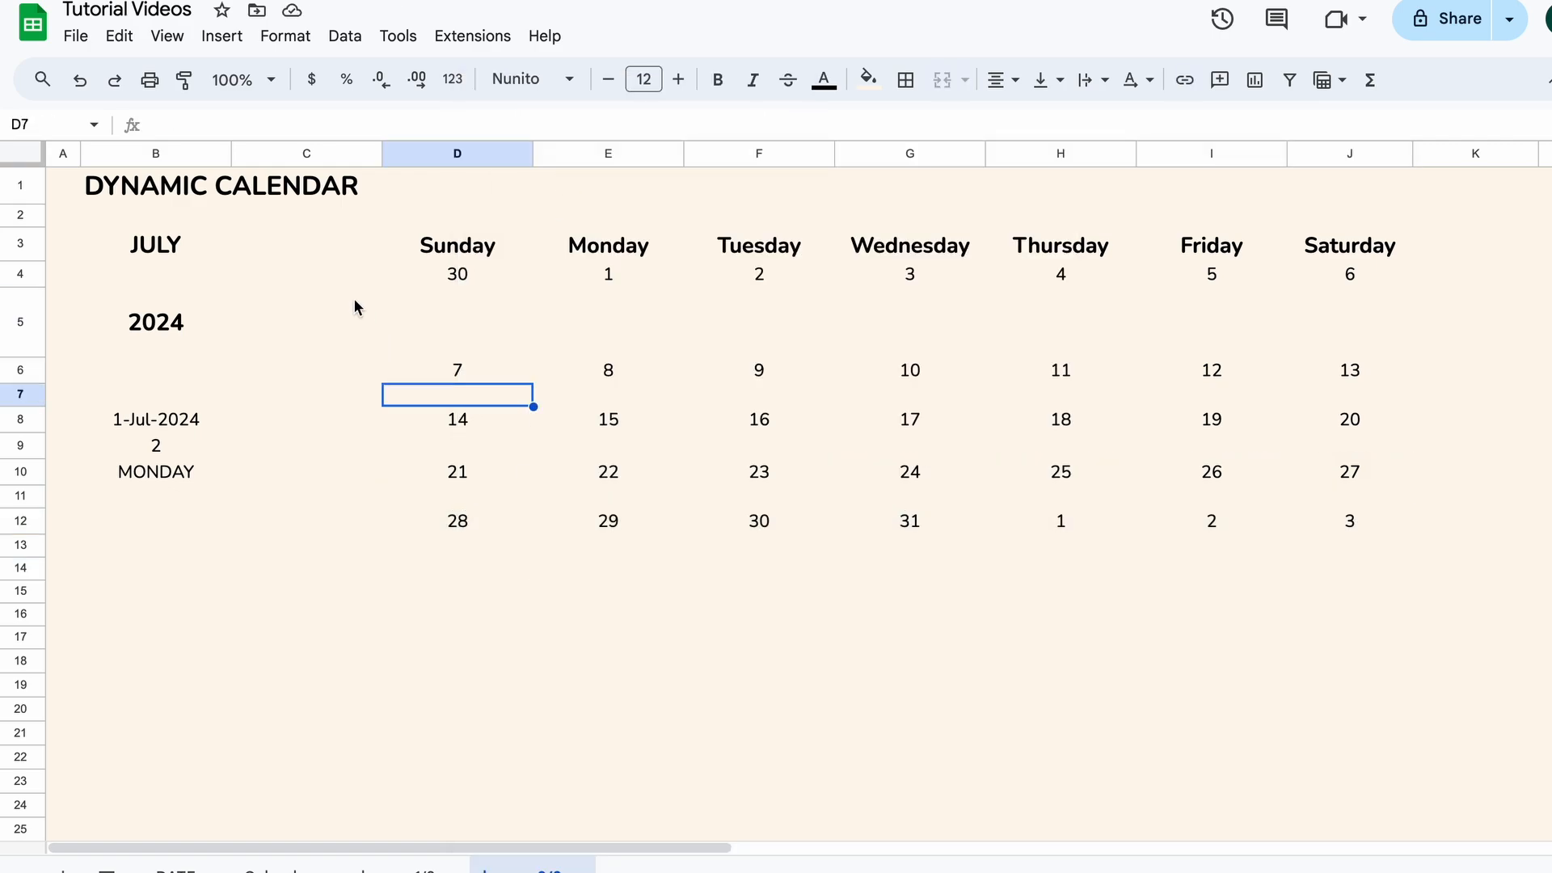
left_click(25, 323)
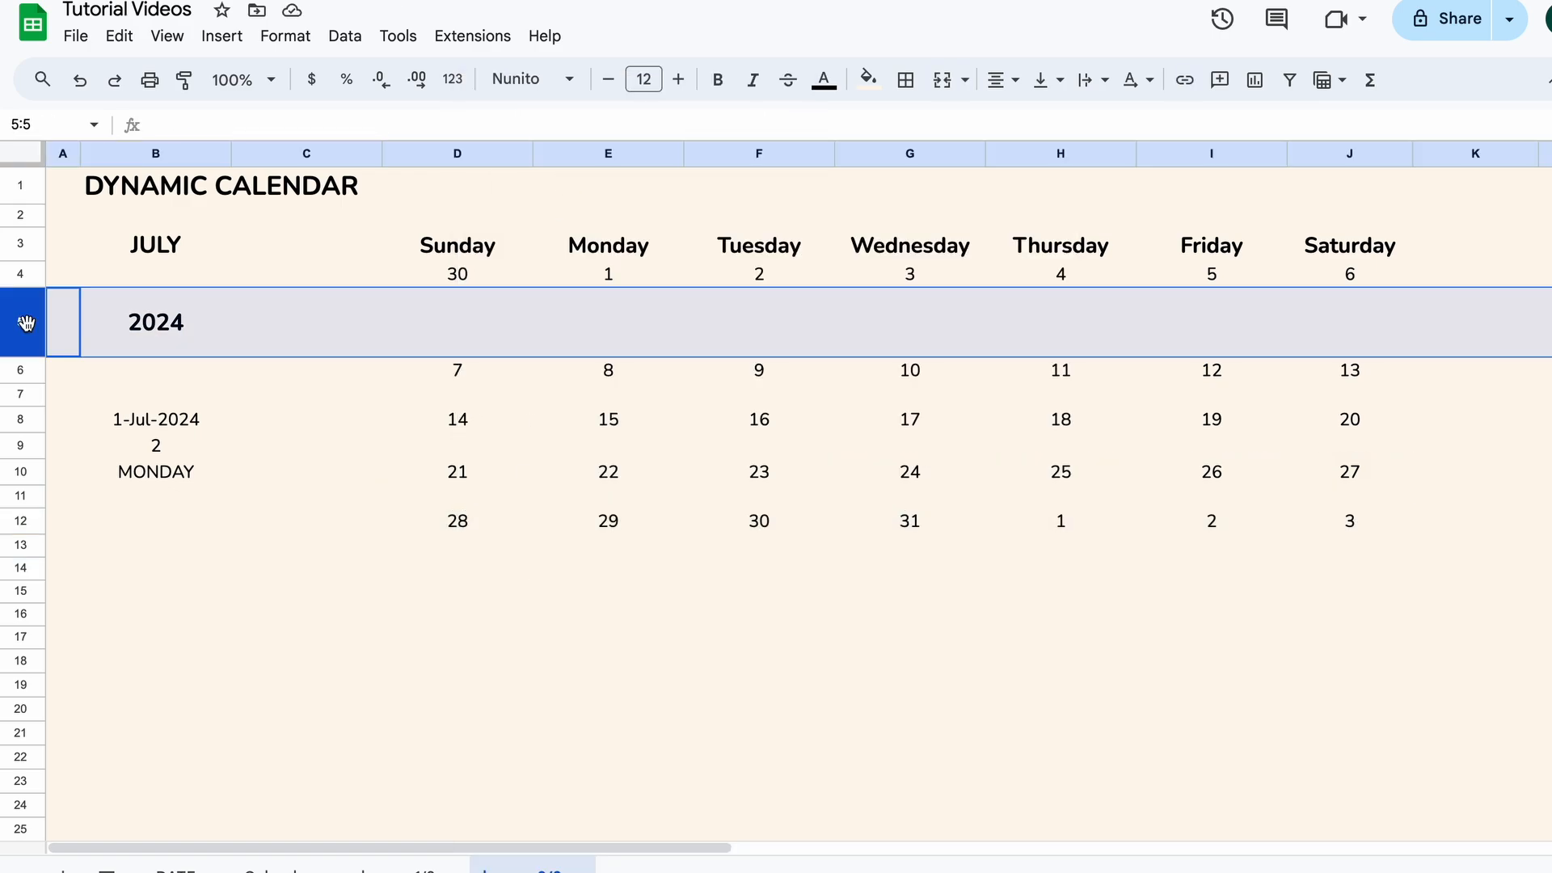
left_click(22, 393, "ctrl")
left_click(23, 445, "ctrl")
left_click(22, 496, "ctrl")
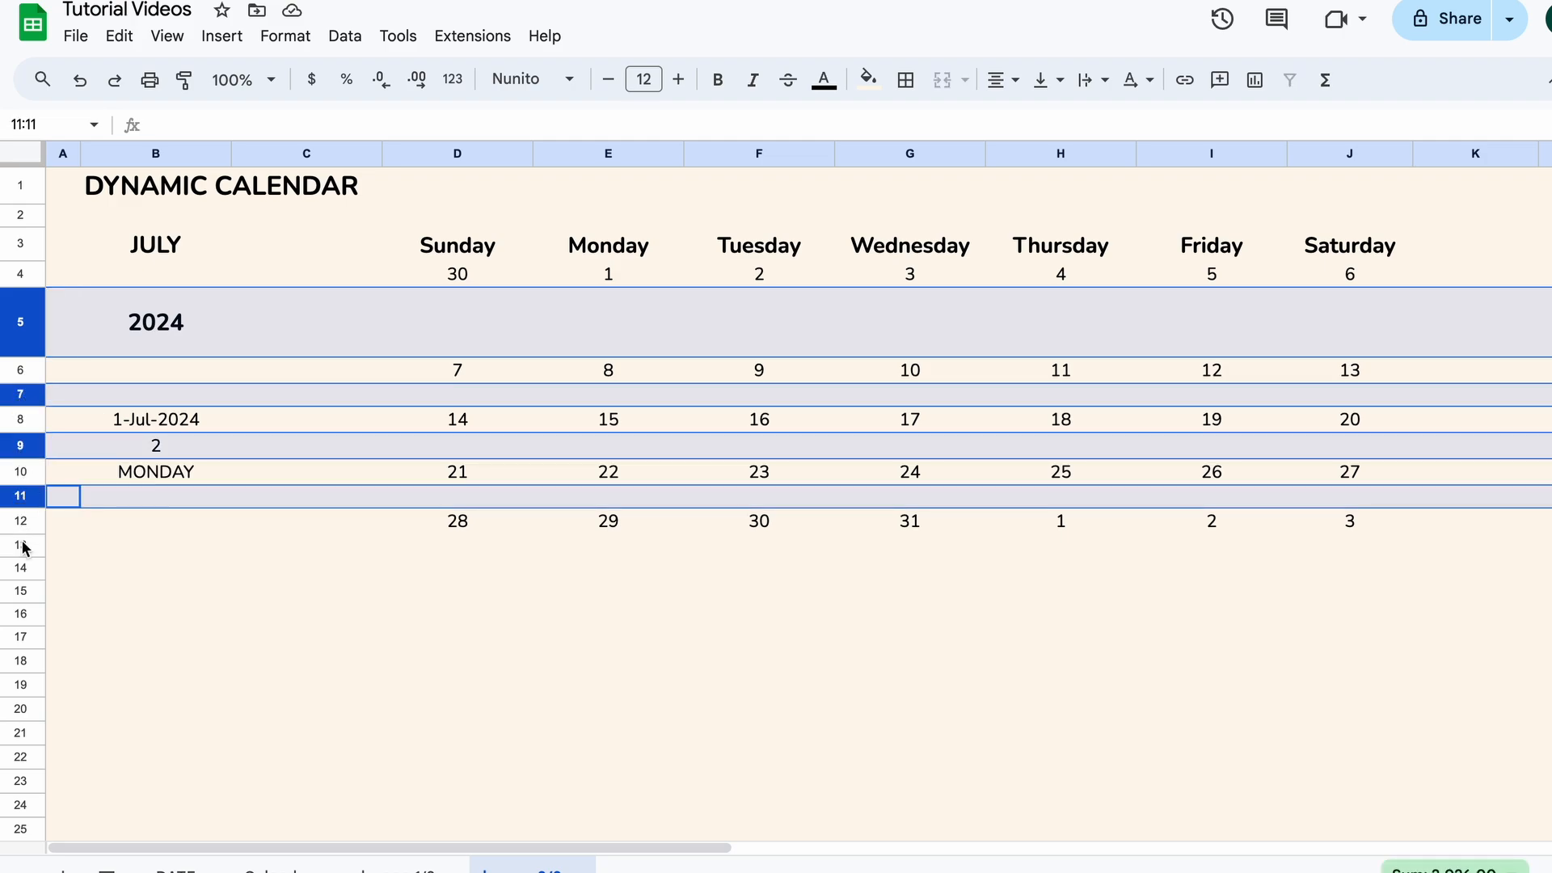
left_click(23, 544, "ctrl")
left_click_drag(22, 356, 22, 358)
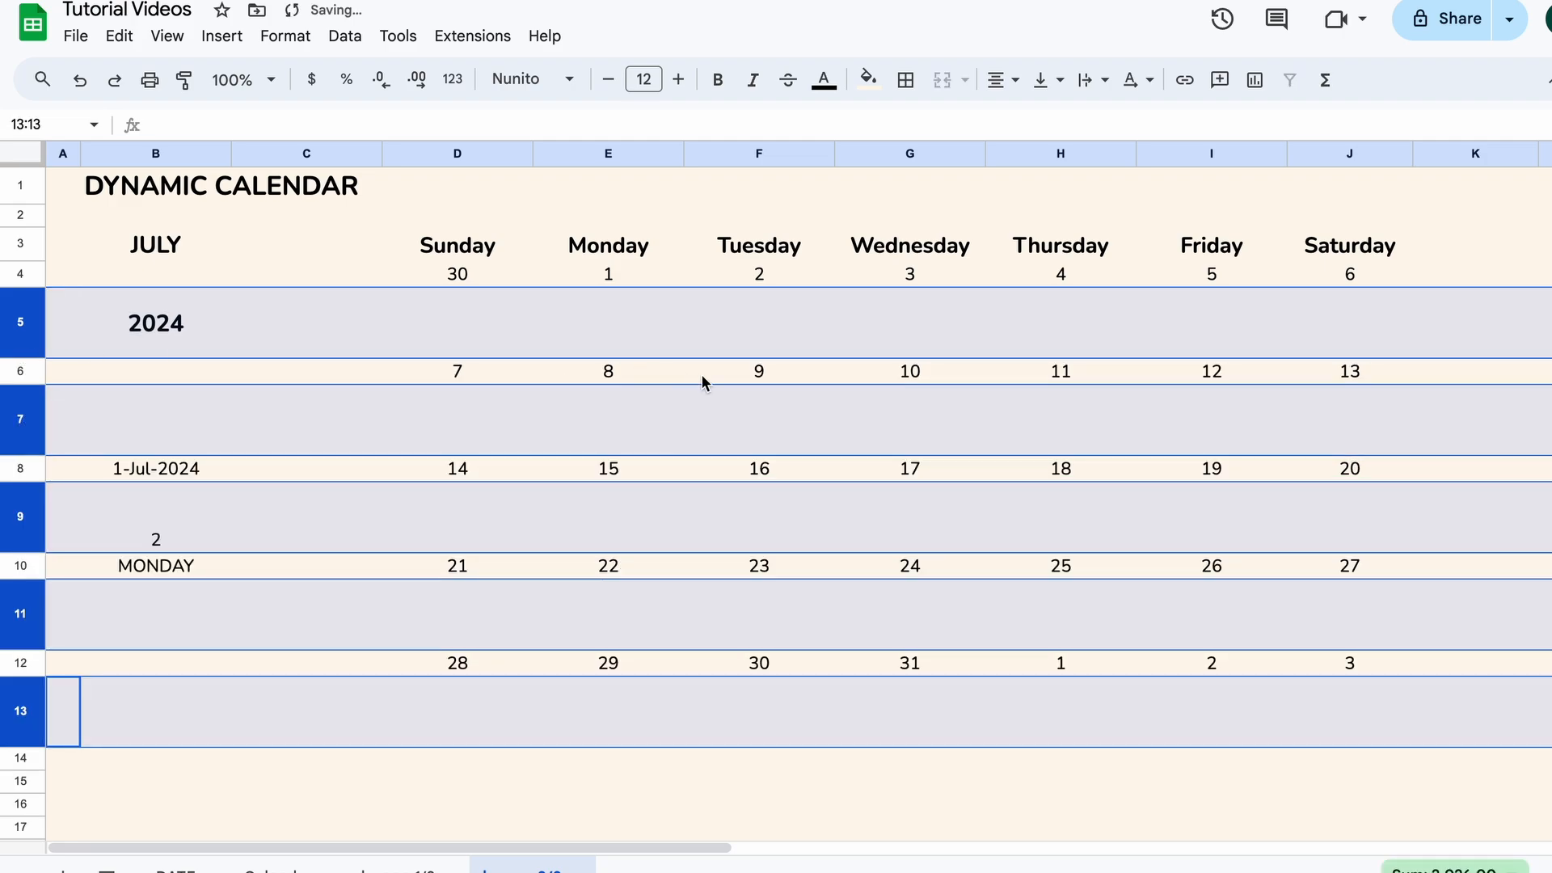
Step: Left-align the first week's dates in D4:J4
left_click_drag(453, 275, 1371, 279)
left_click(450, 288)
left_click(1002, 80)
left_click(1009, 122)
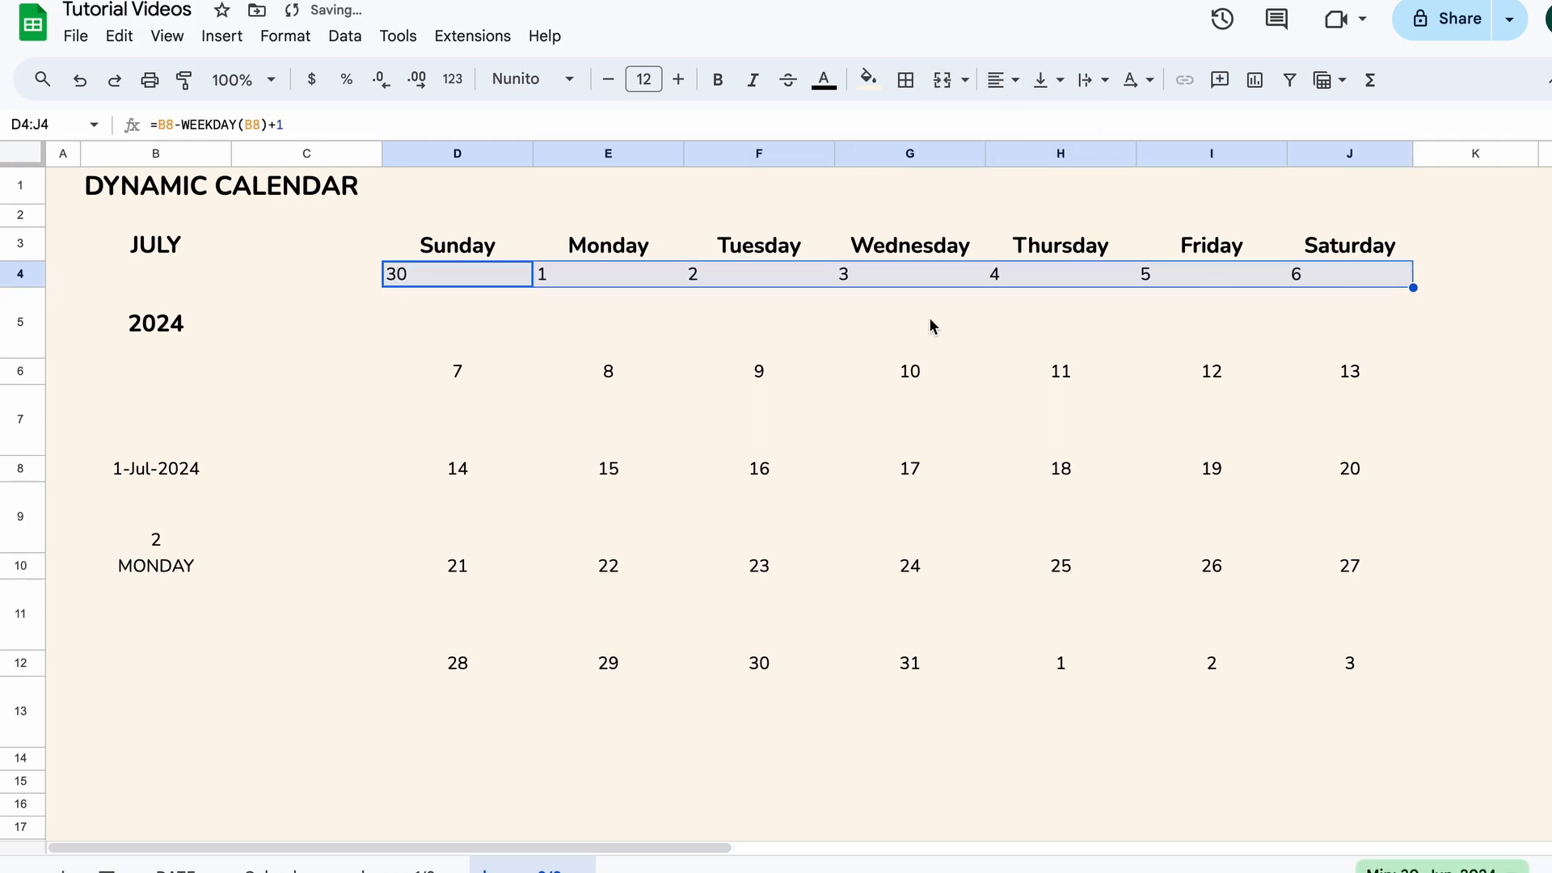
Step: Add outer and vertical borders to the first week's block D4:J5, leaving no line between the two rows
left_click_drag(482, 282, 477, 324)
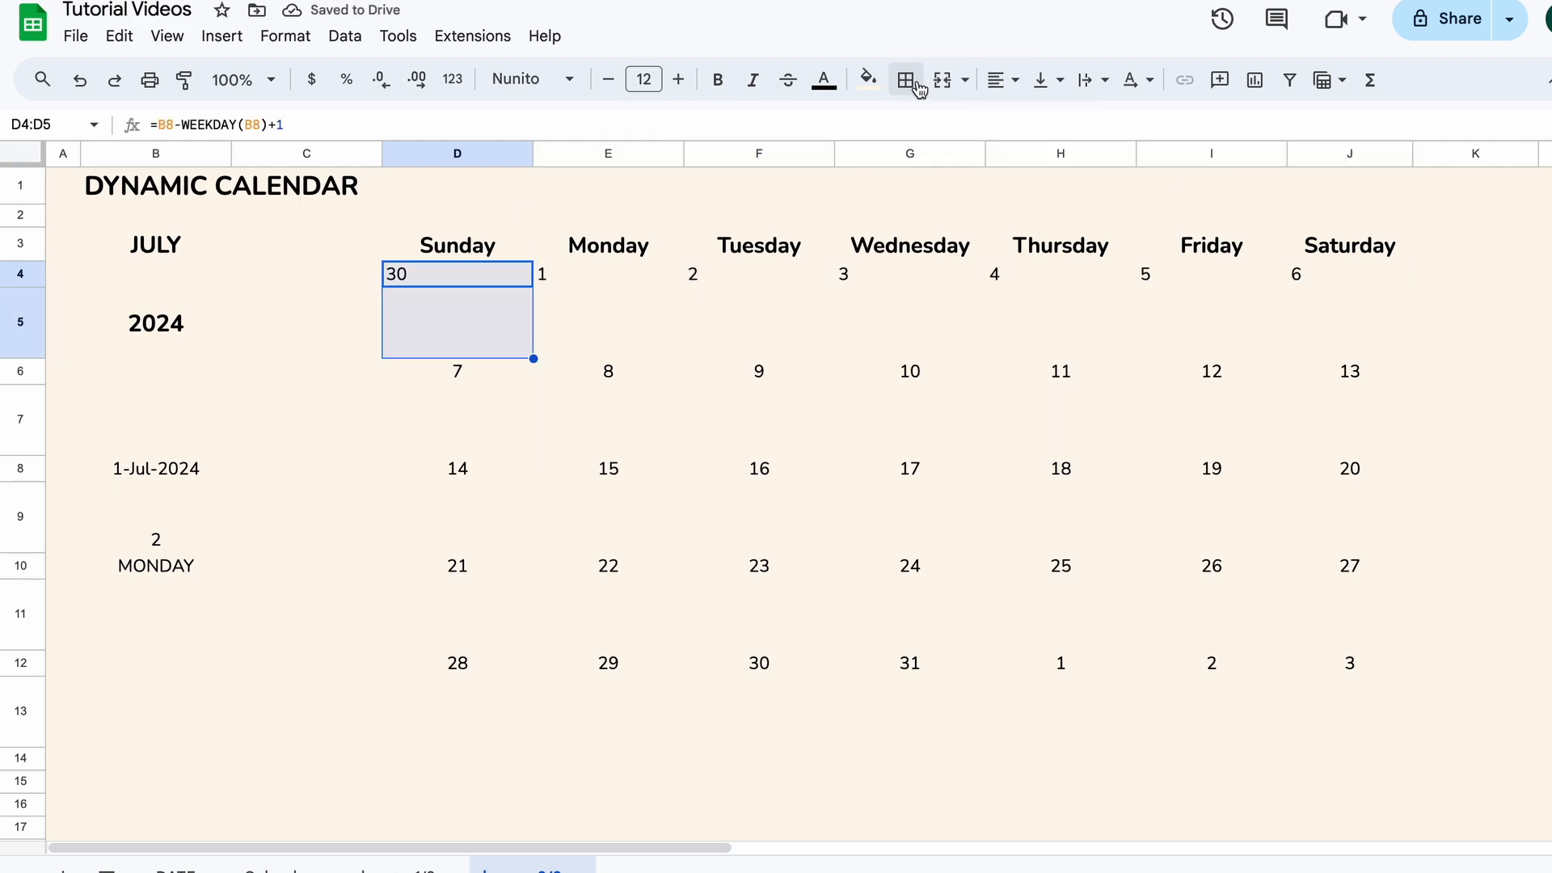
left_click(1375, 340, "shift")
left_click(906, 80)
left_click(1067, 128)
left_click(1029, 127)
left_click(699, 400)
Step: Copy the formatting of the first week's block D4:J5 onto the four other week blocks in D6:J13
left_click_drag(465, 279, 1315, 311)
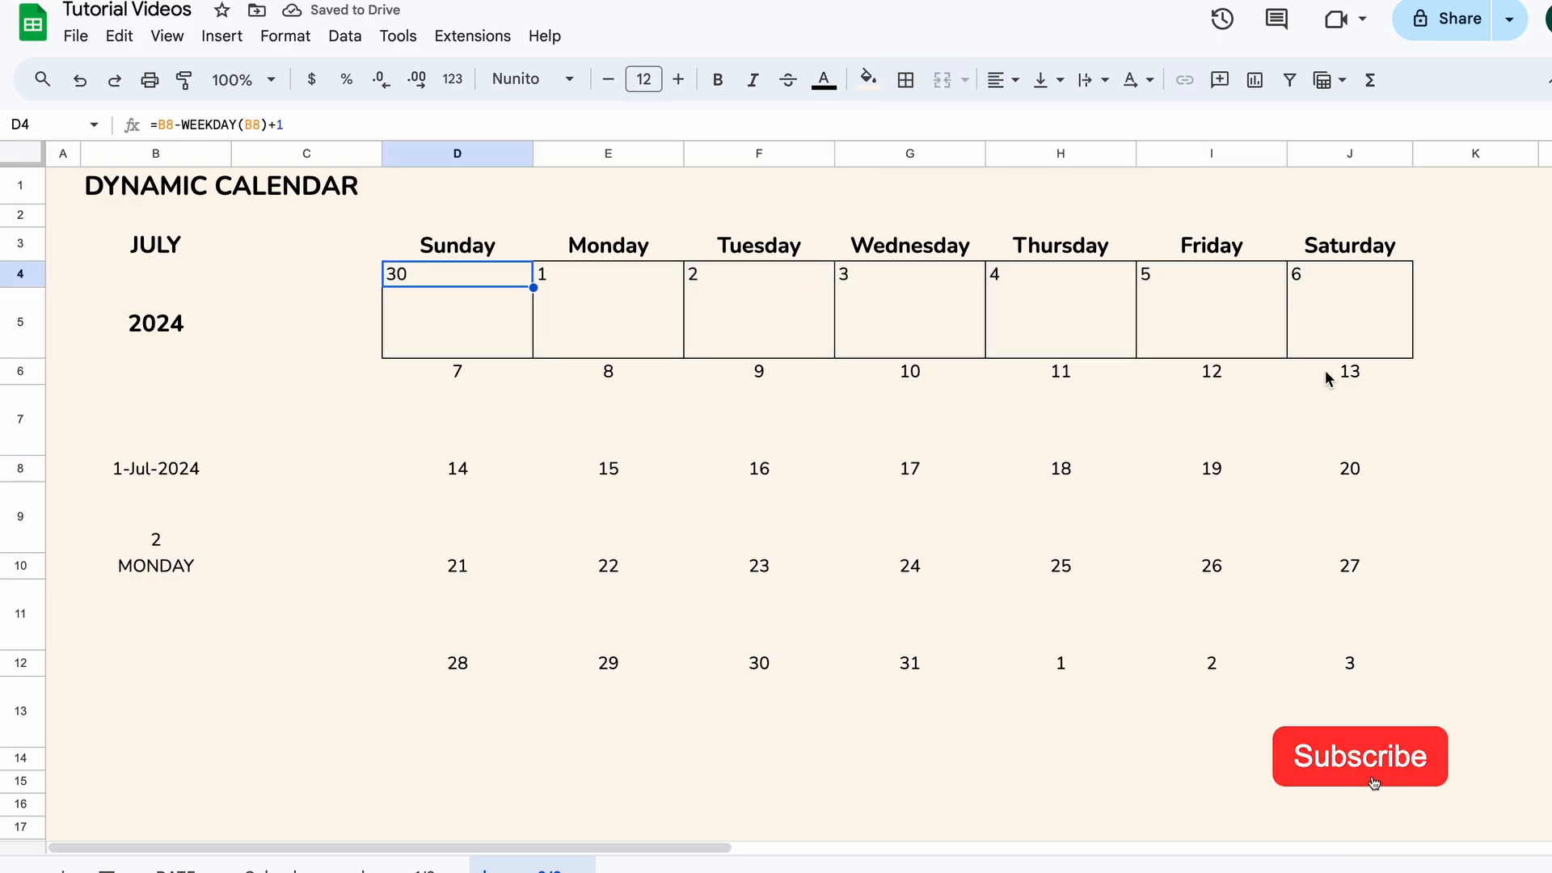
double_click(184, 79)
left_click(391, 368)
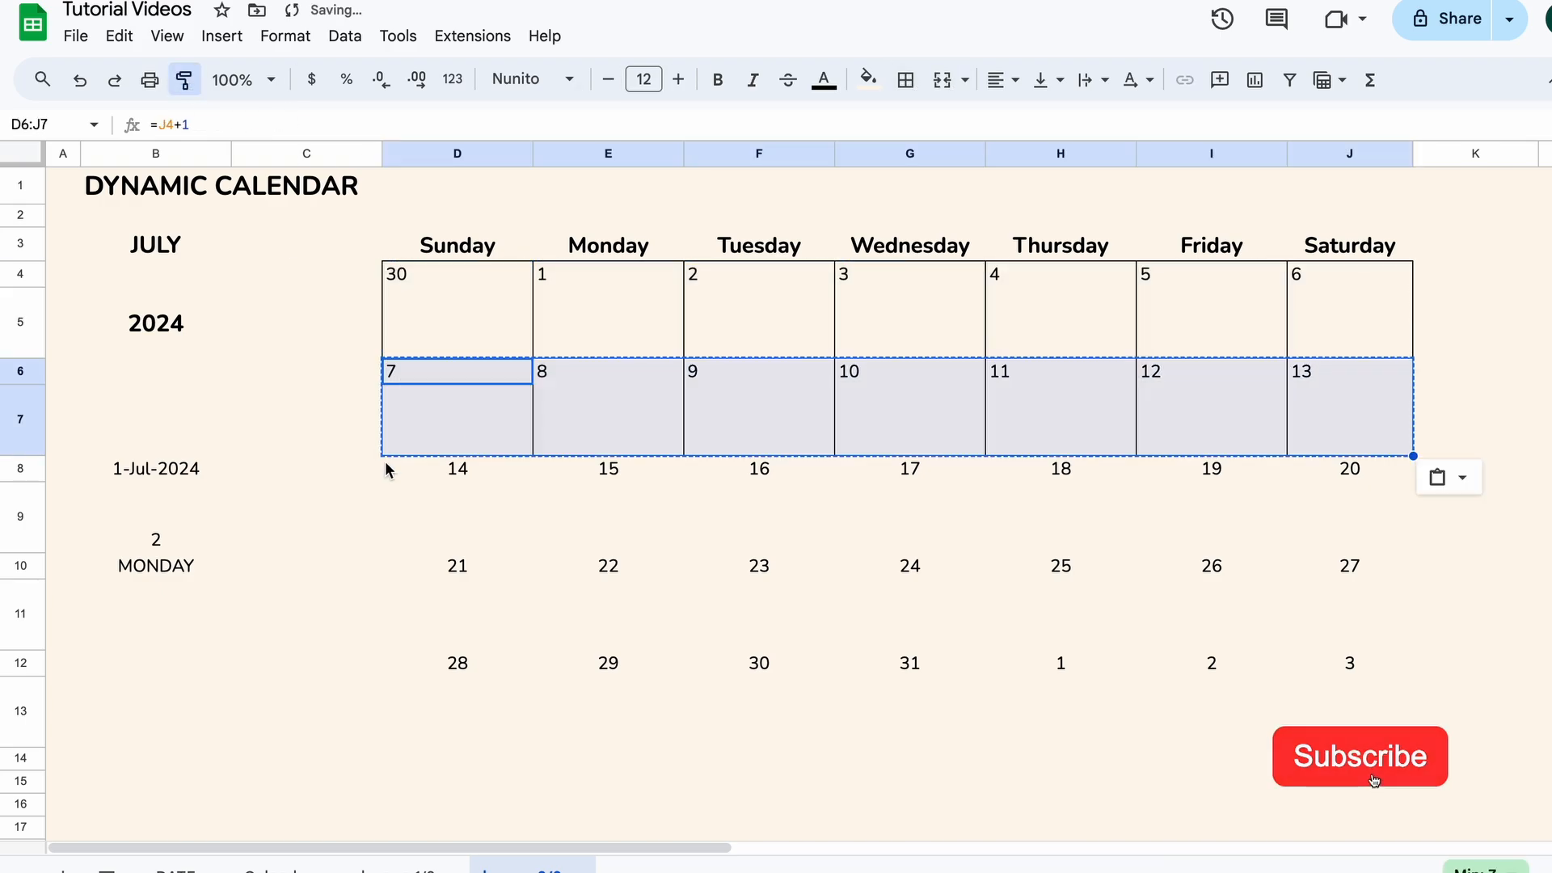
left_click(390, 469)
left_click(392, 566)
left_click(391, 662)
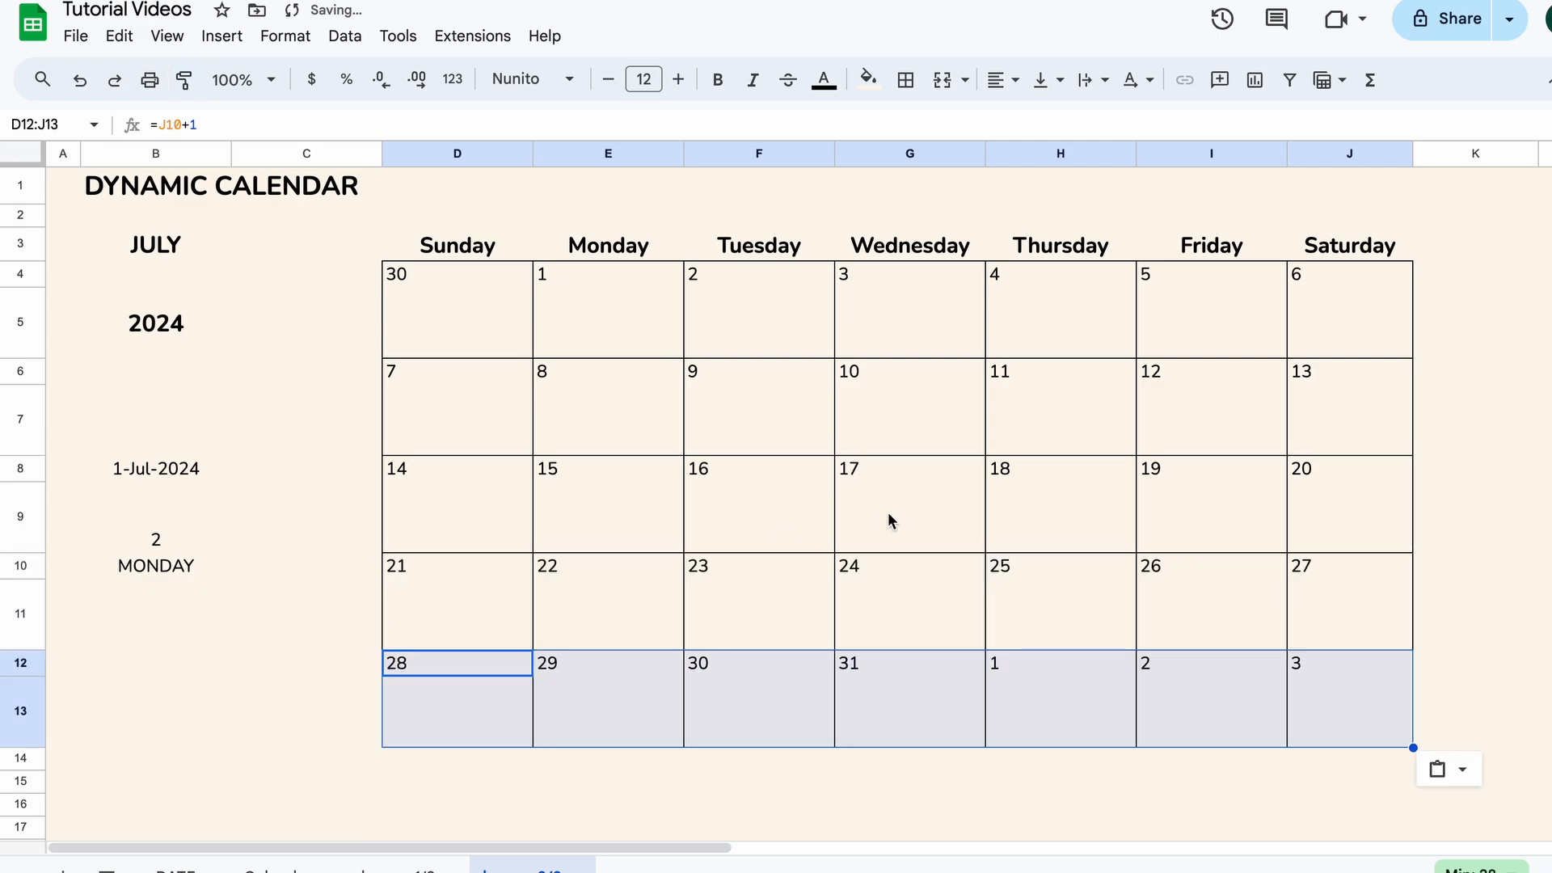
key("Escape")
Step: Highlight the dates outside the chosen month, in D4 and H12:J12
left_click(889, 472)
left_click(1003, 319)
left_click(420, 275)
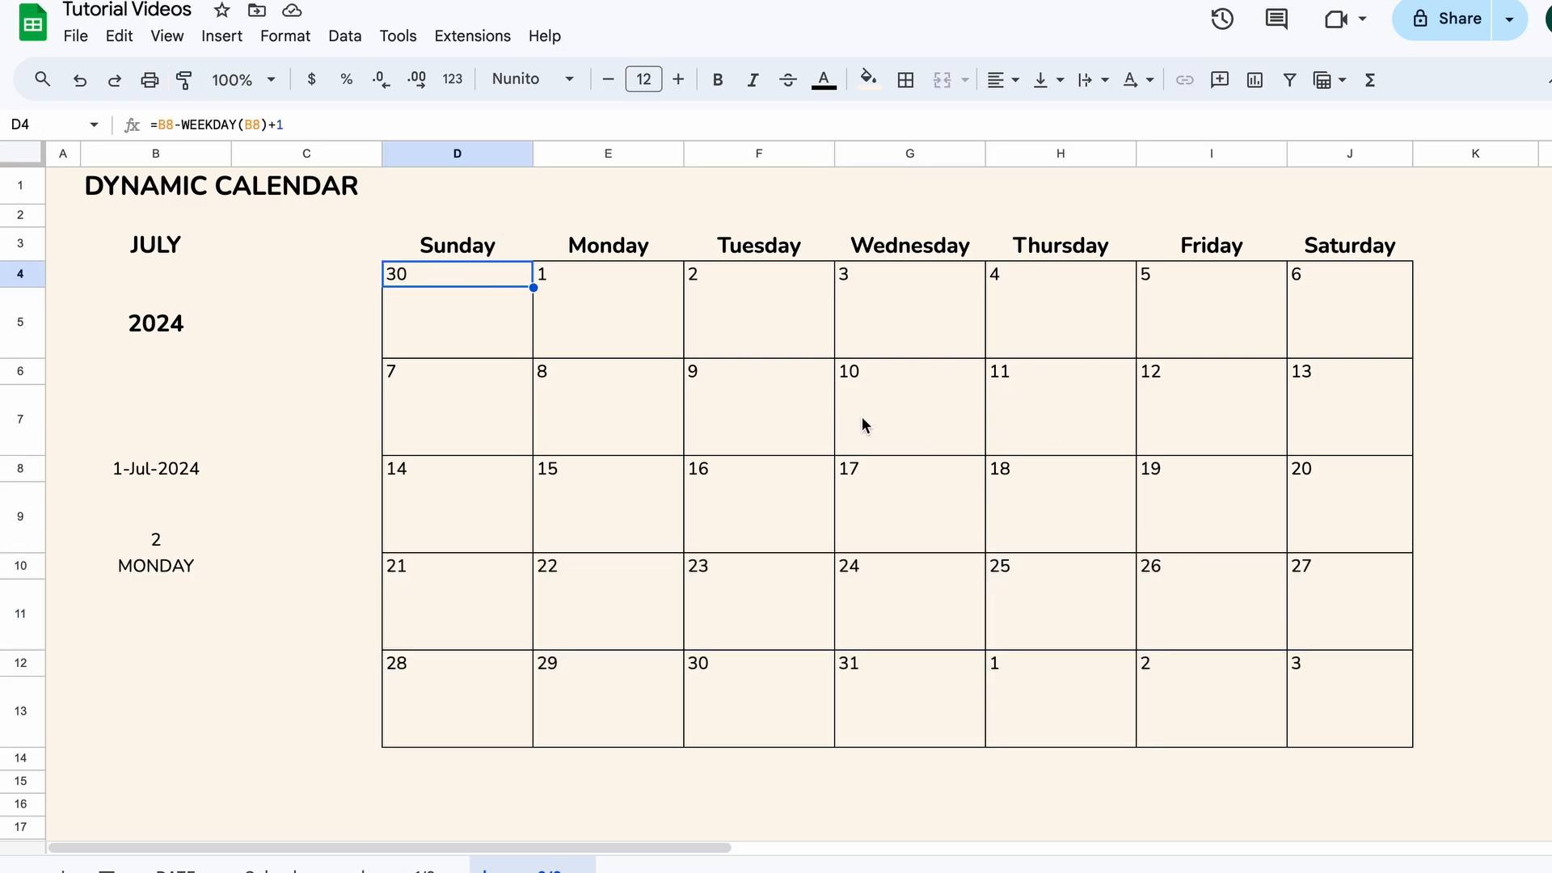
left_click_drag(1352, 676, 1056, 666)
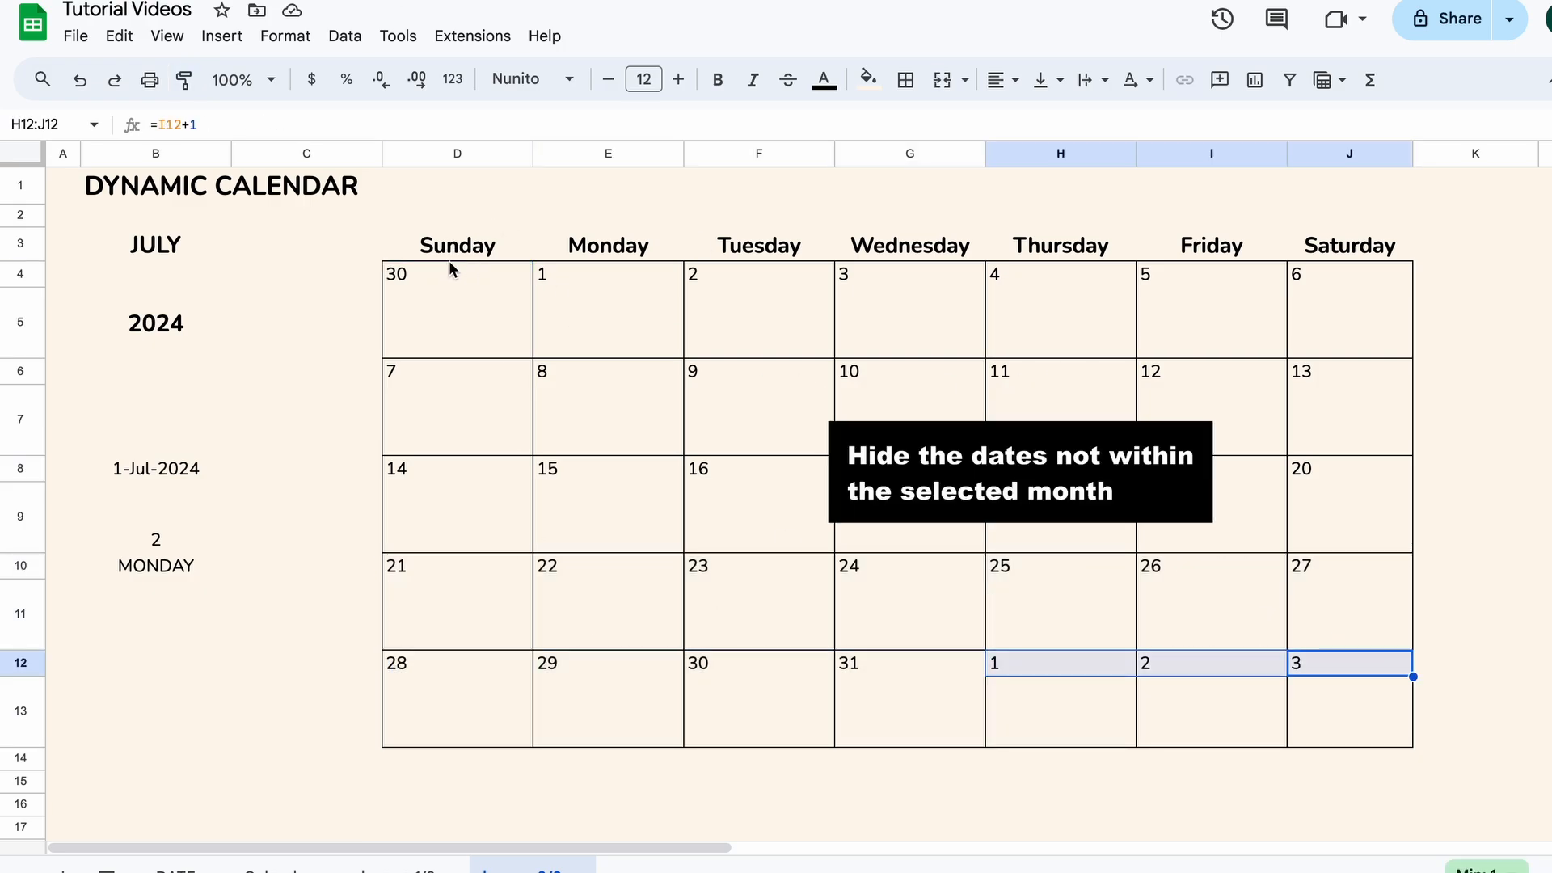
left_click(406, 283, "ctrl")
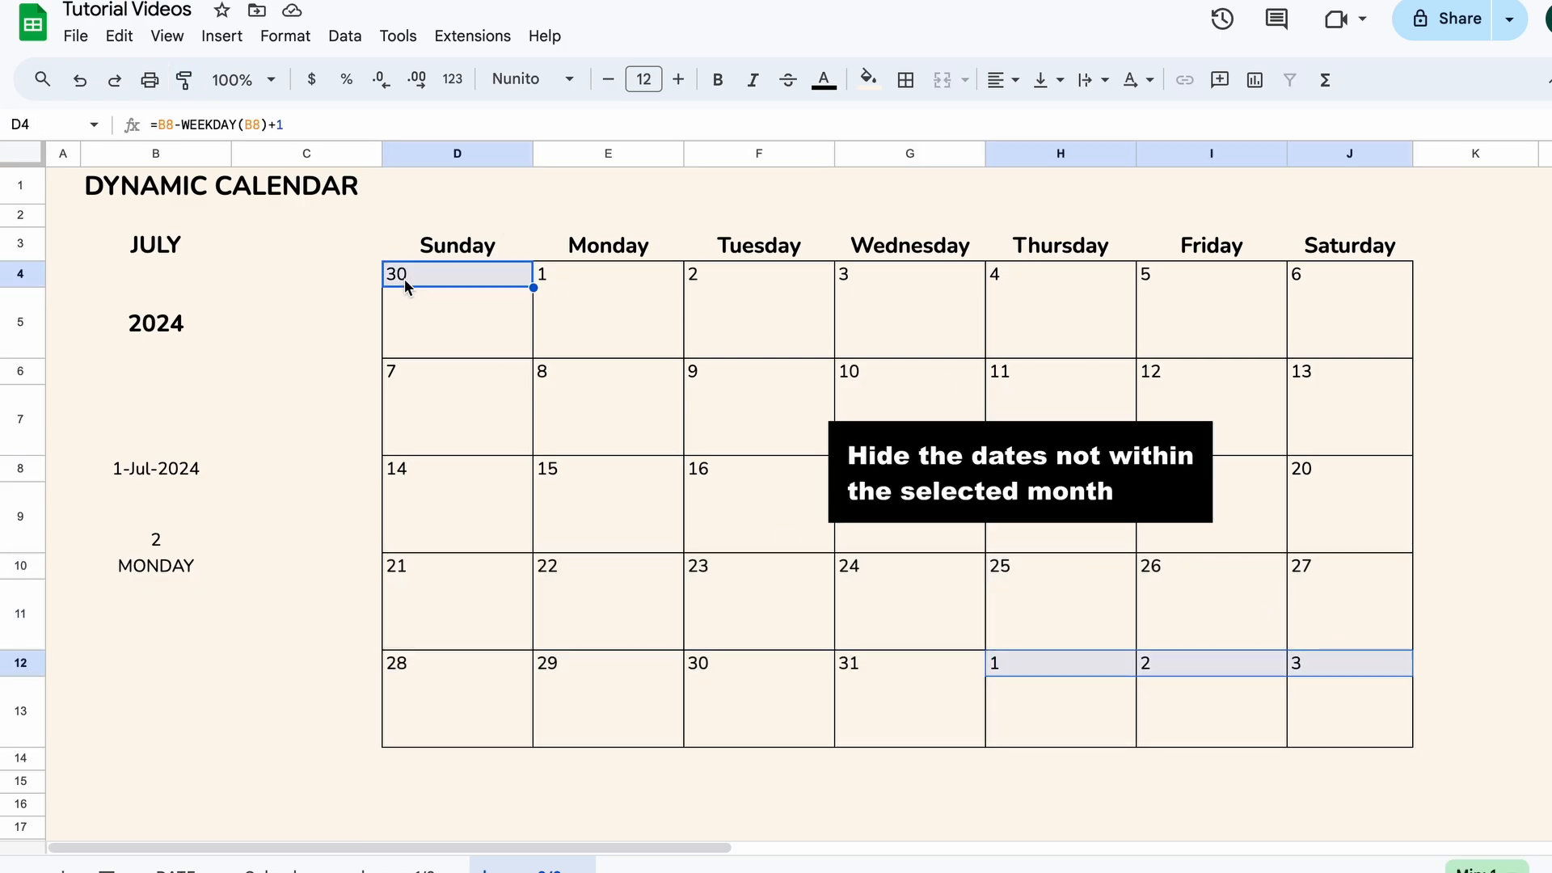
Step: Start a conditional formatting rule for the first week's dates D4:J4 that uses a custom formula
left_click(465, 283)
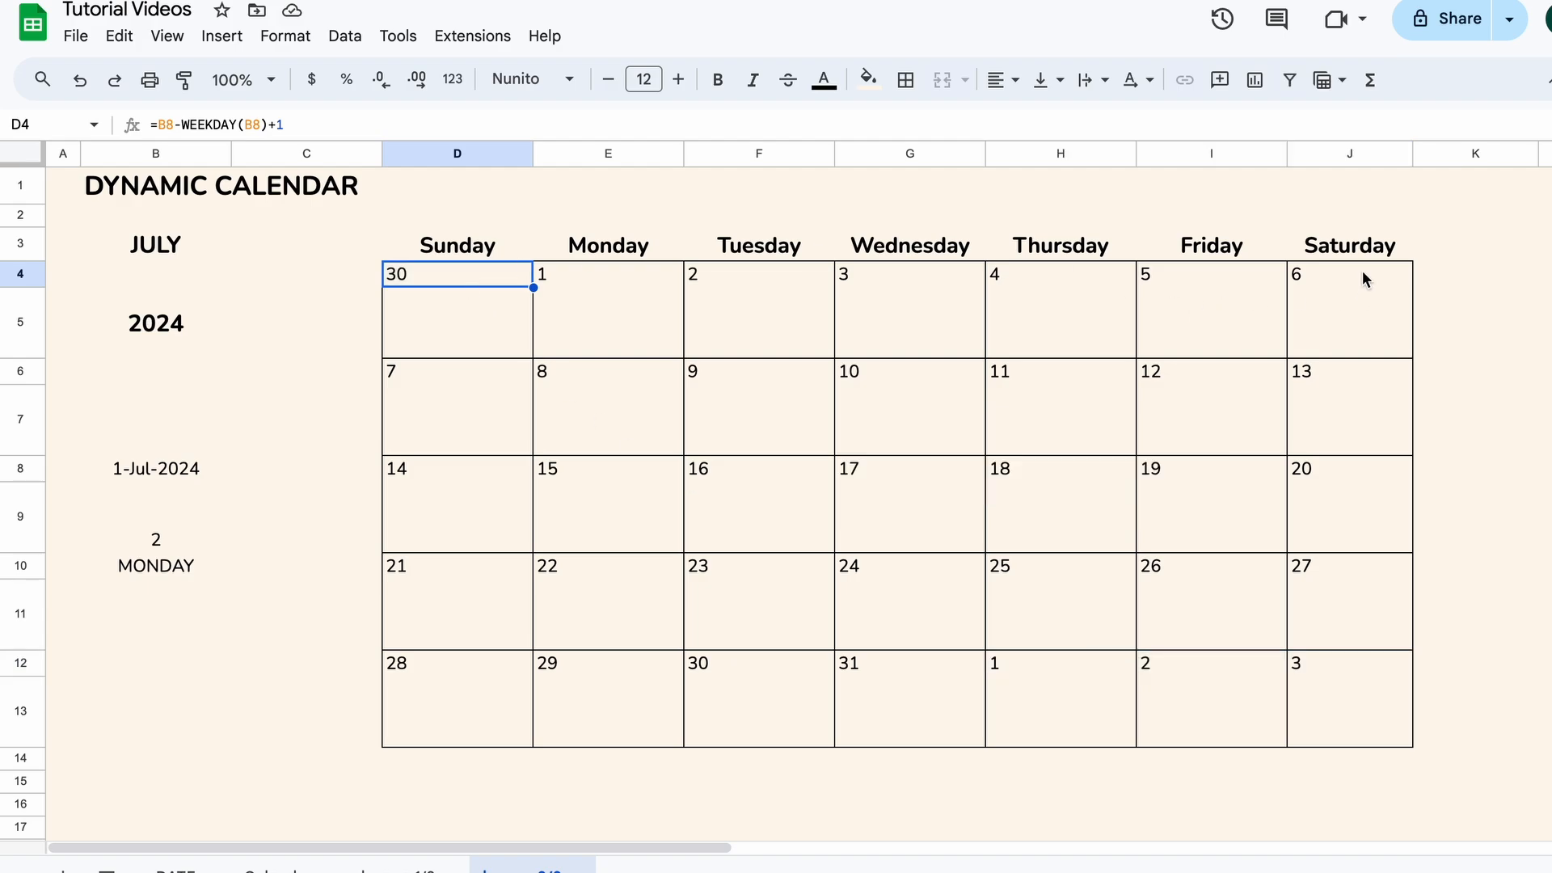
left_click(1389, 281, "shift")
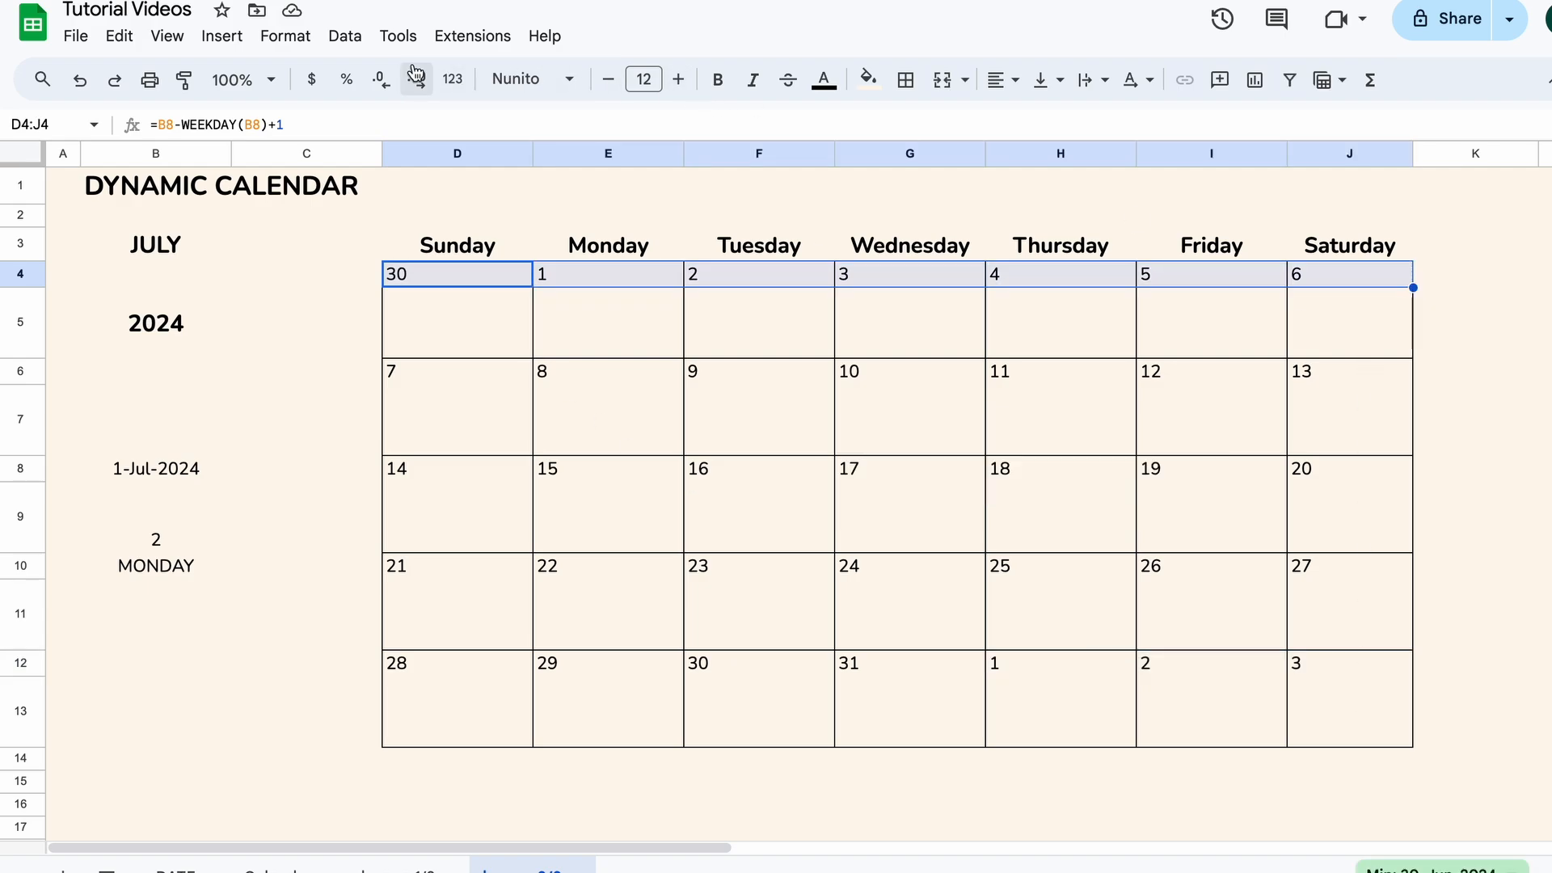
left_click(285, 35)
left_click(364, 445)
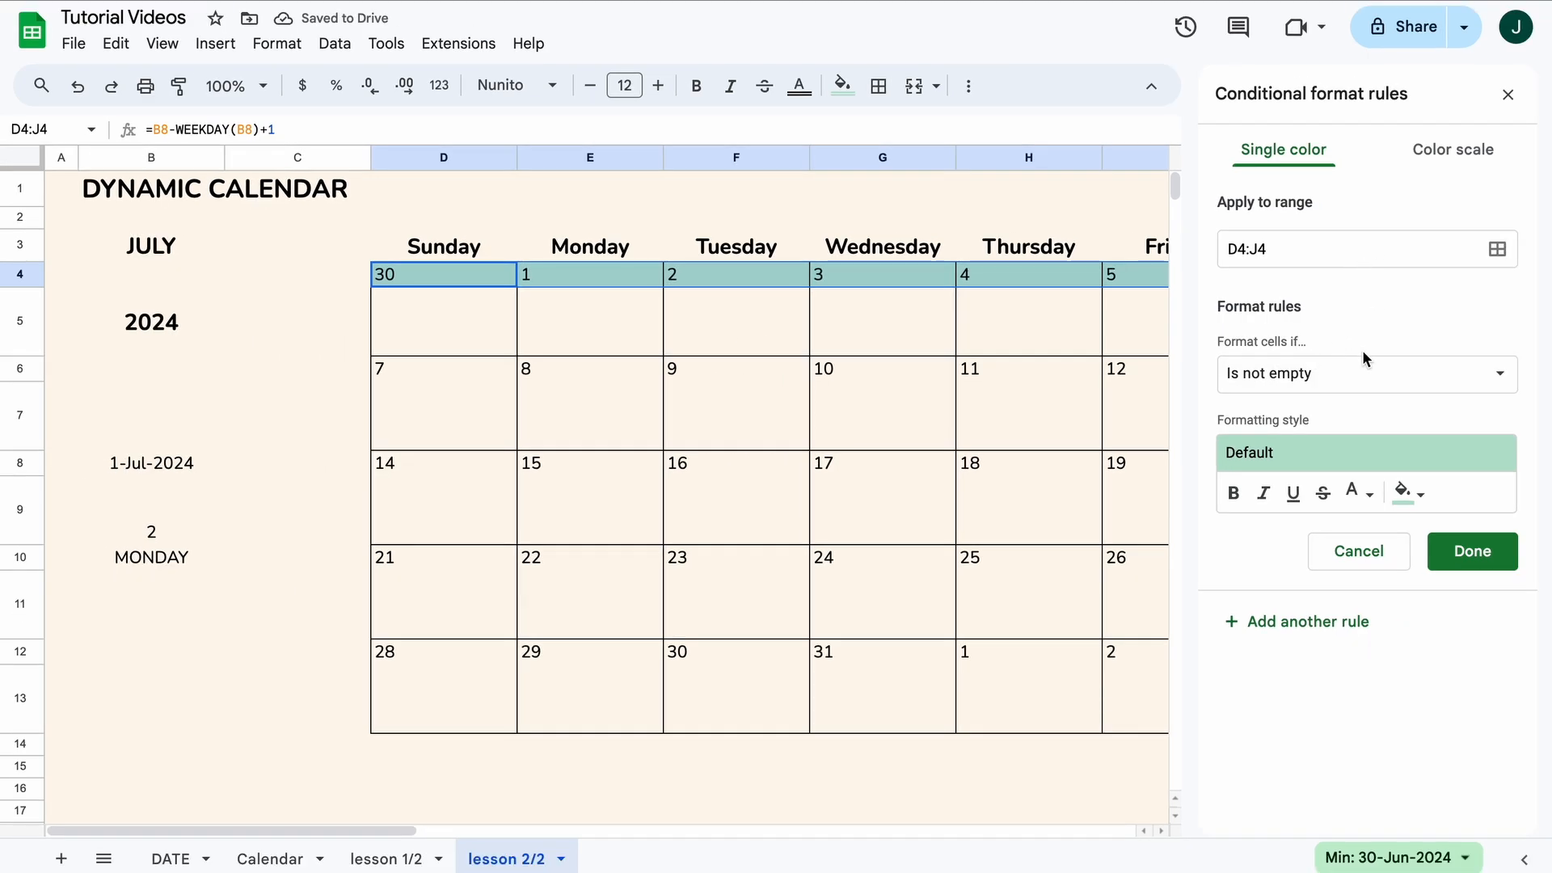
left_click(1360, 380)
scroll(1334, 566, "down", 2)
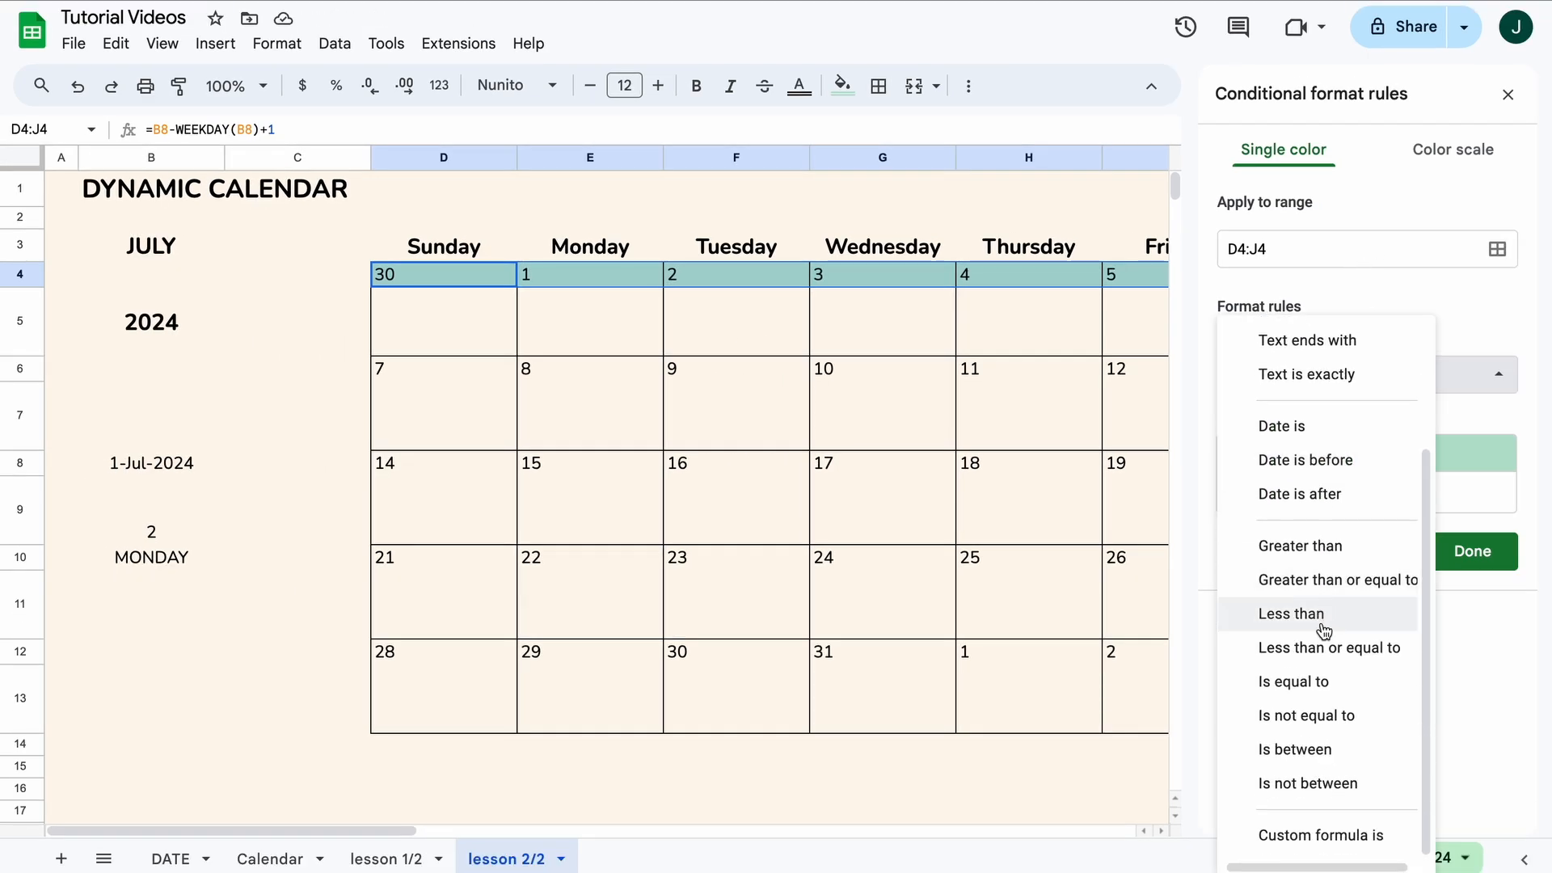
left_click(1323, 835)
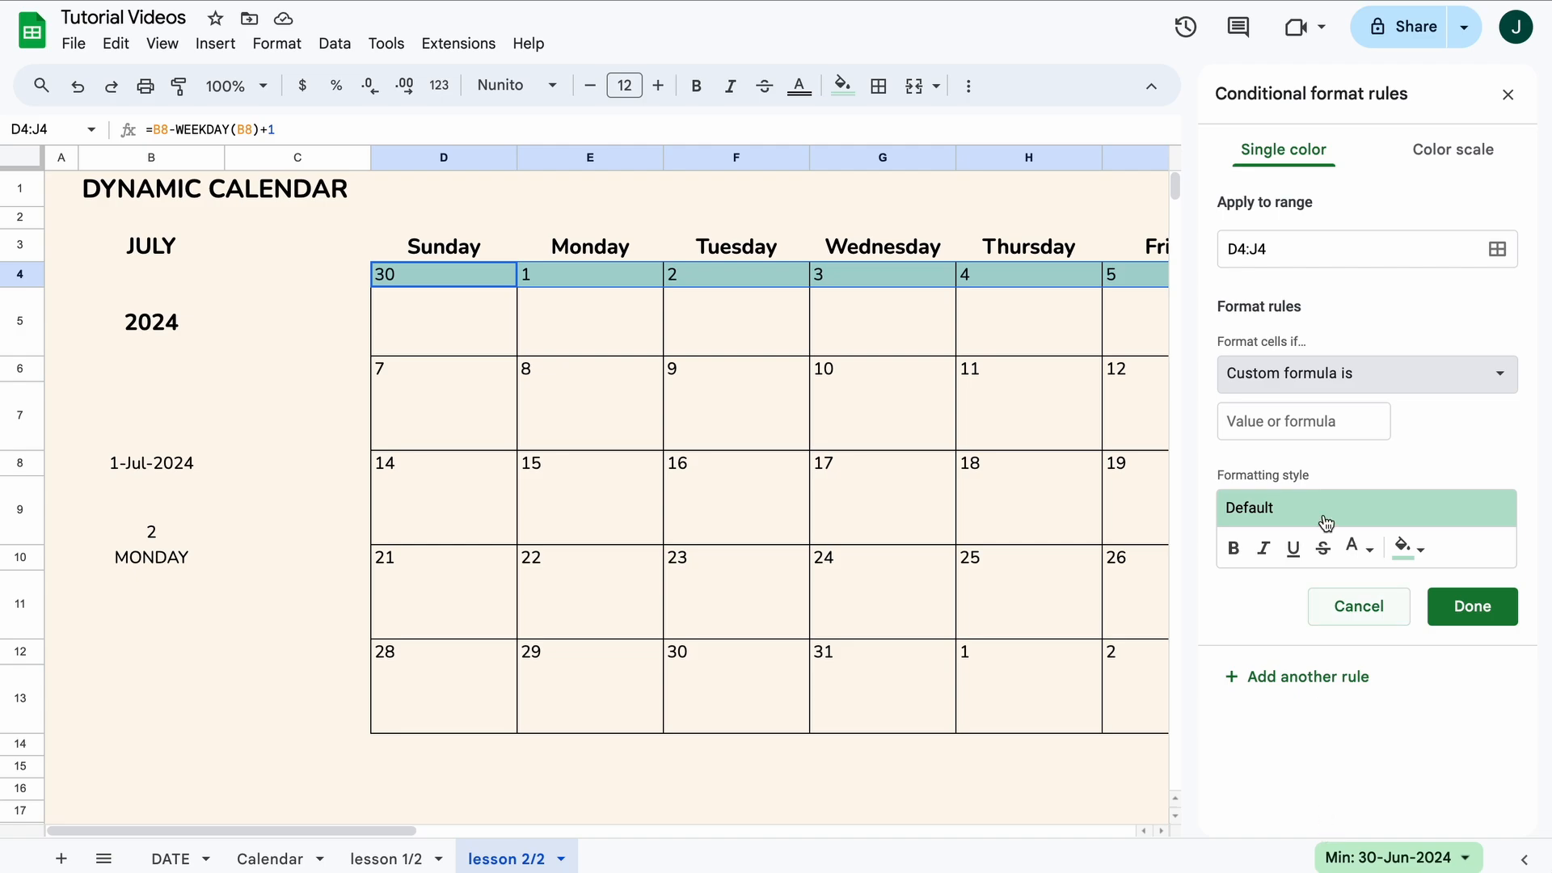
Step: Set the rule's custom formula to =MONTH(D4)<MONTH($B$8), with an absolute reference to the date cell
left_click(1330, 414)
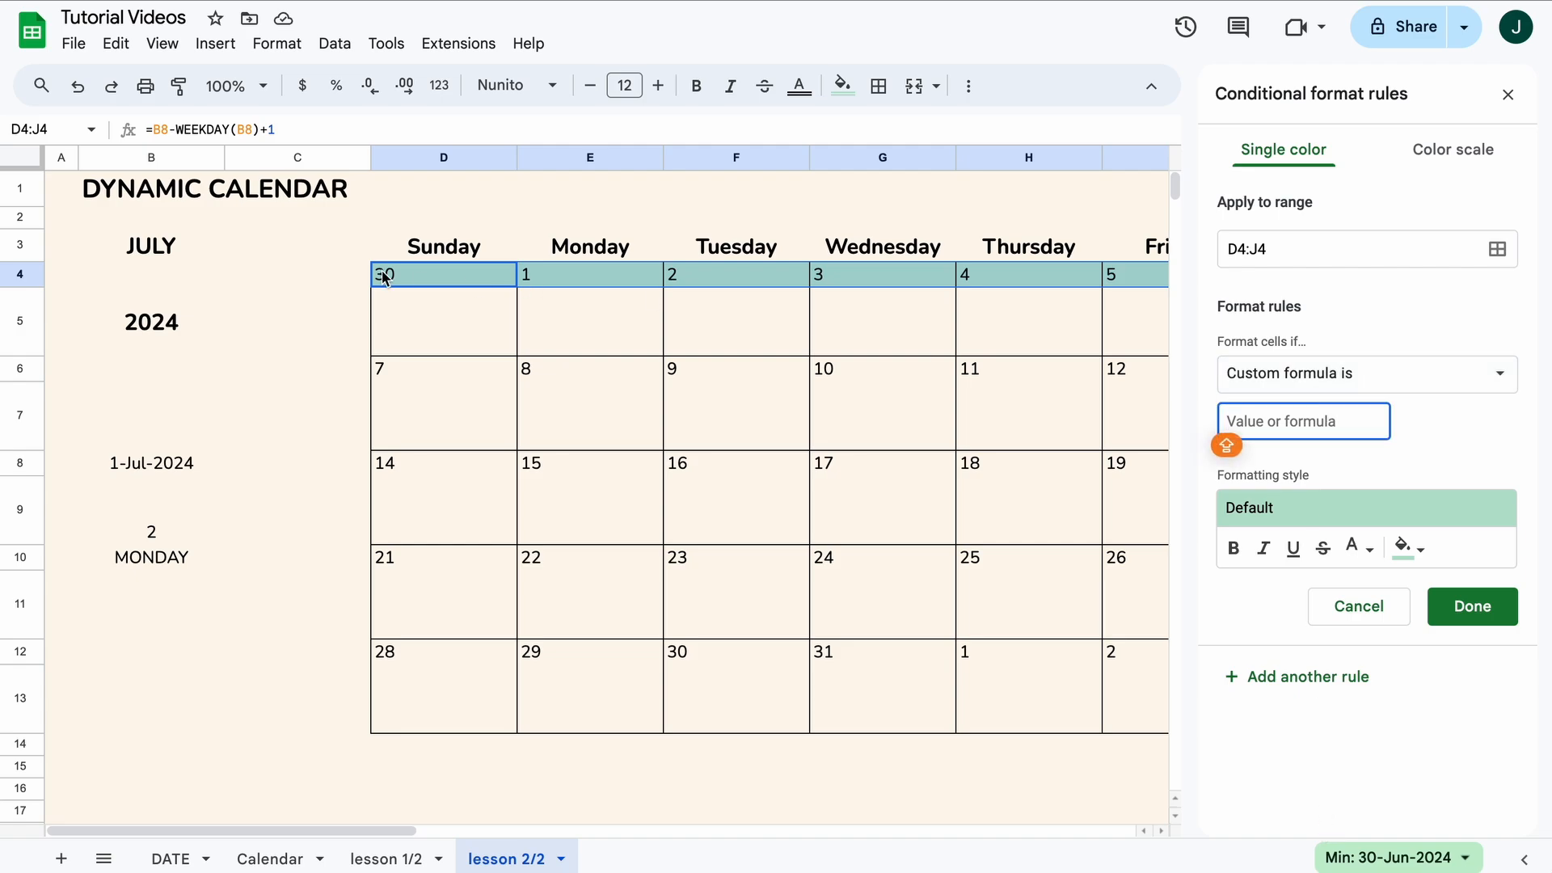
type("=MONTH(")
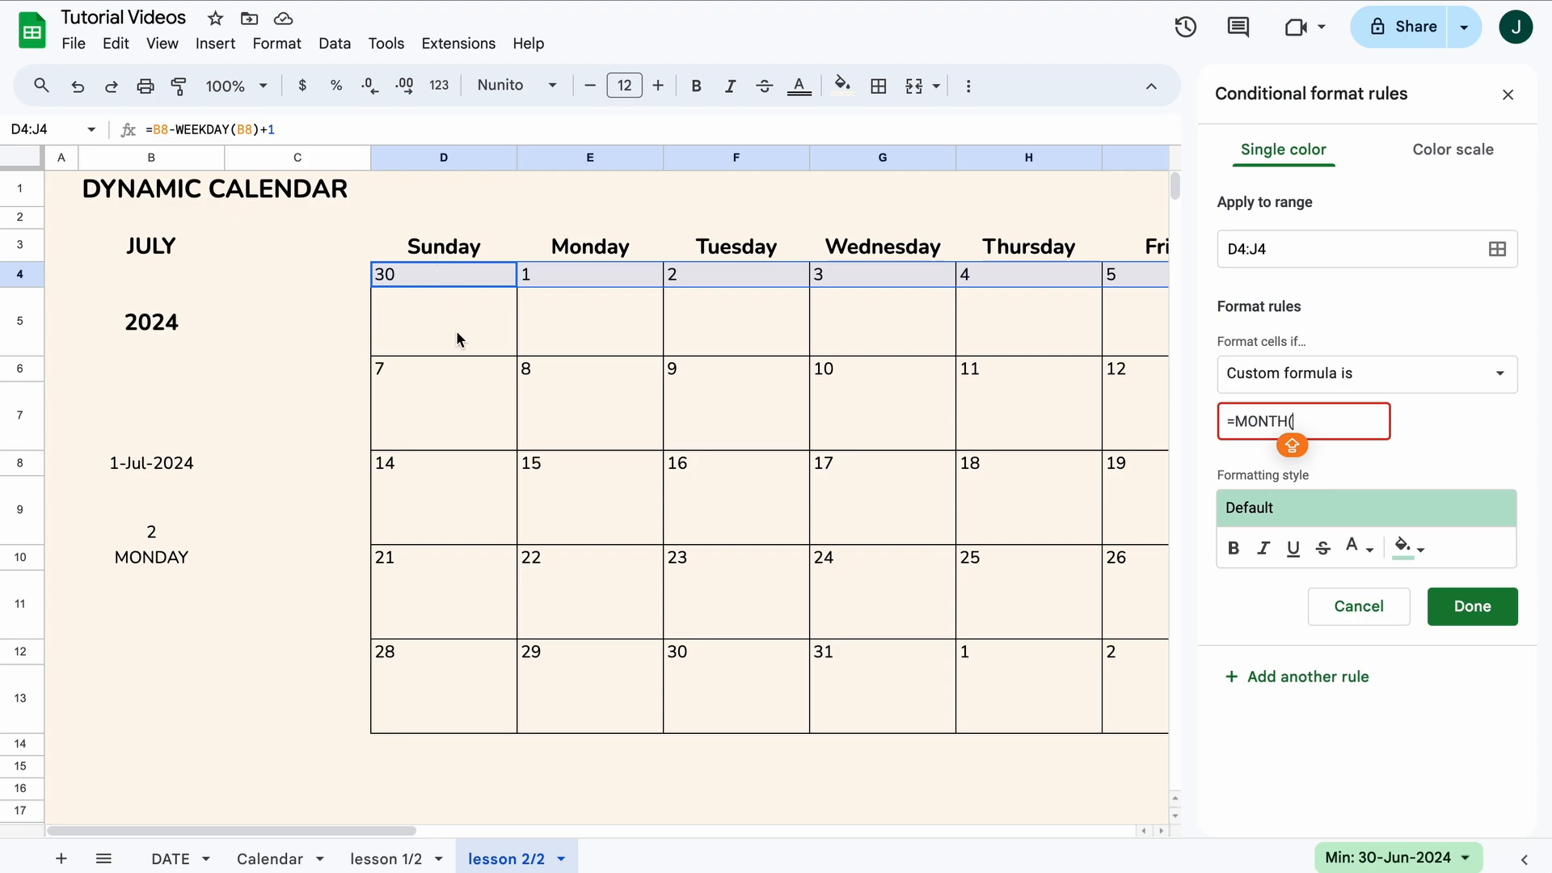
type("D4)<")
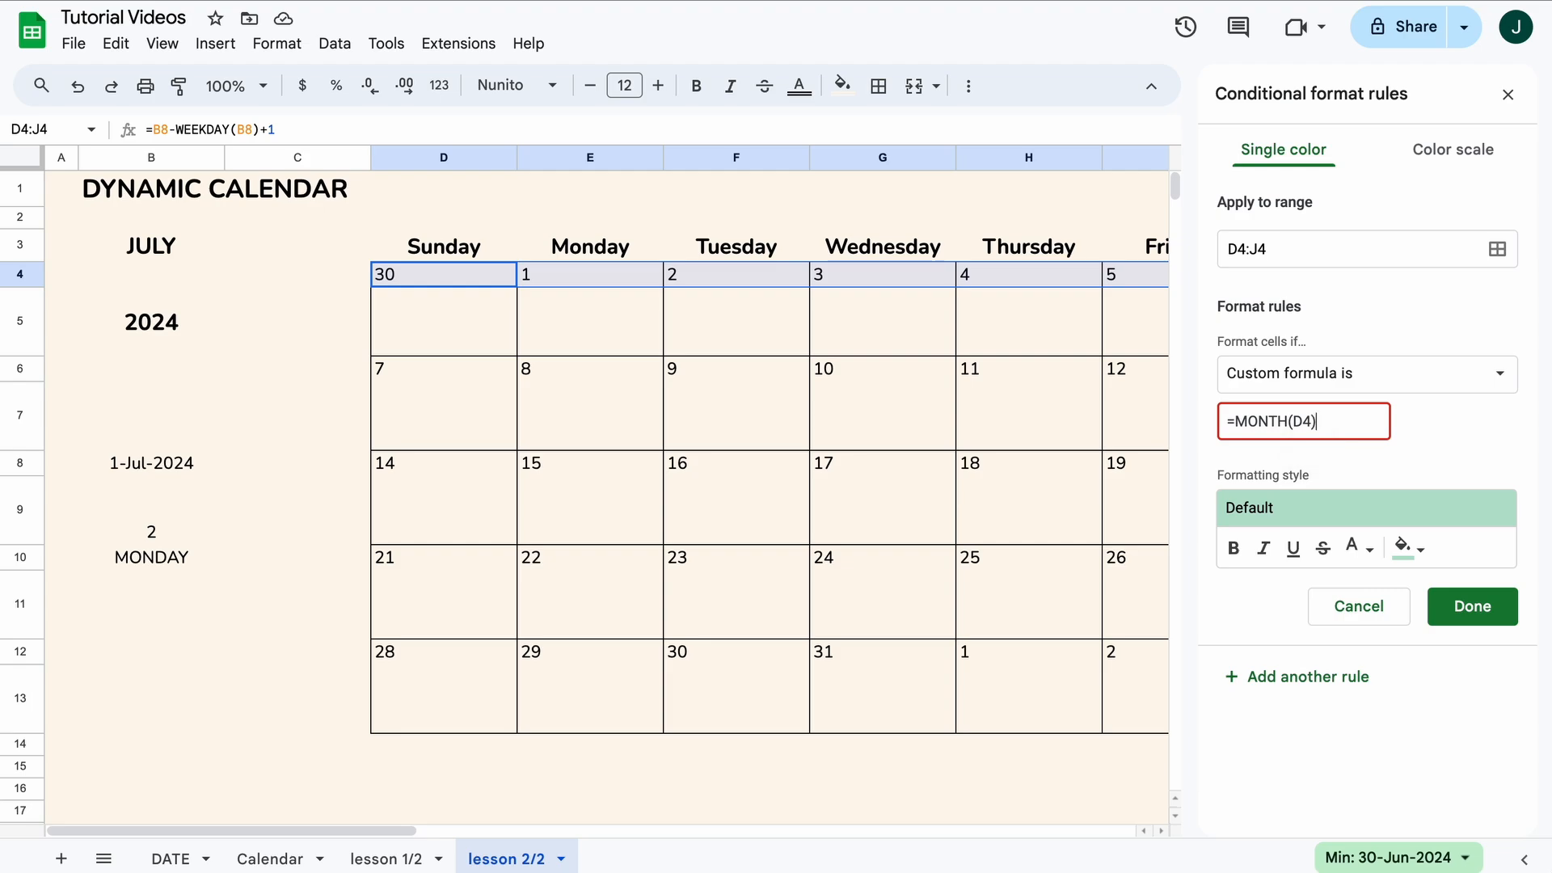
type("MONTH(")
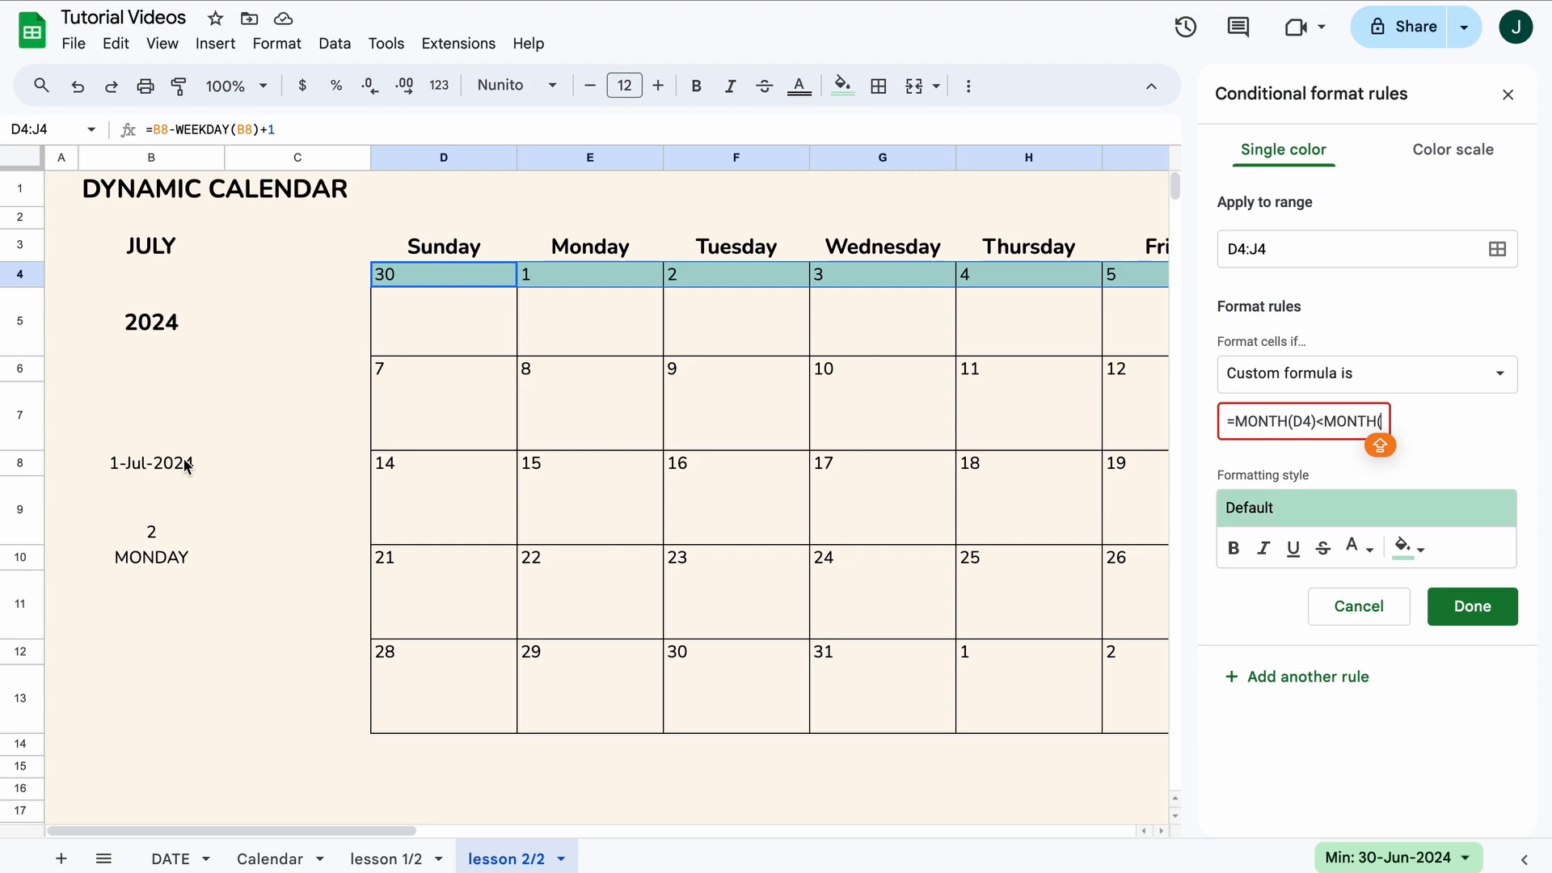
type("B8)")
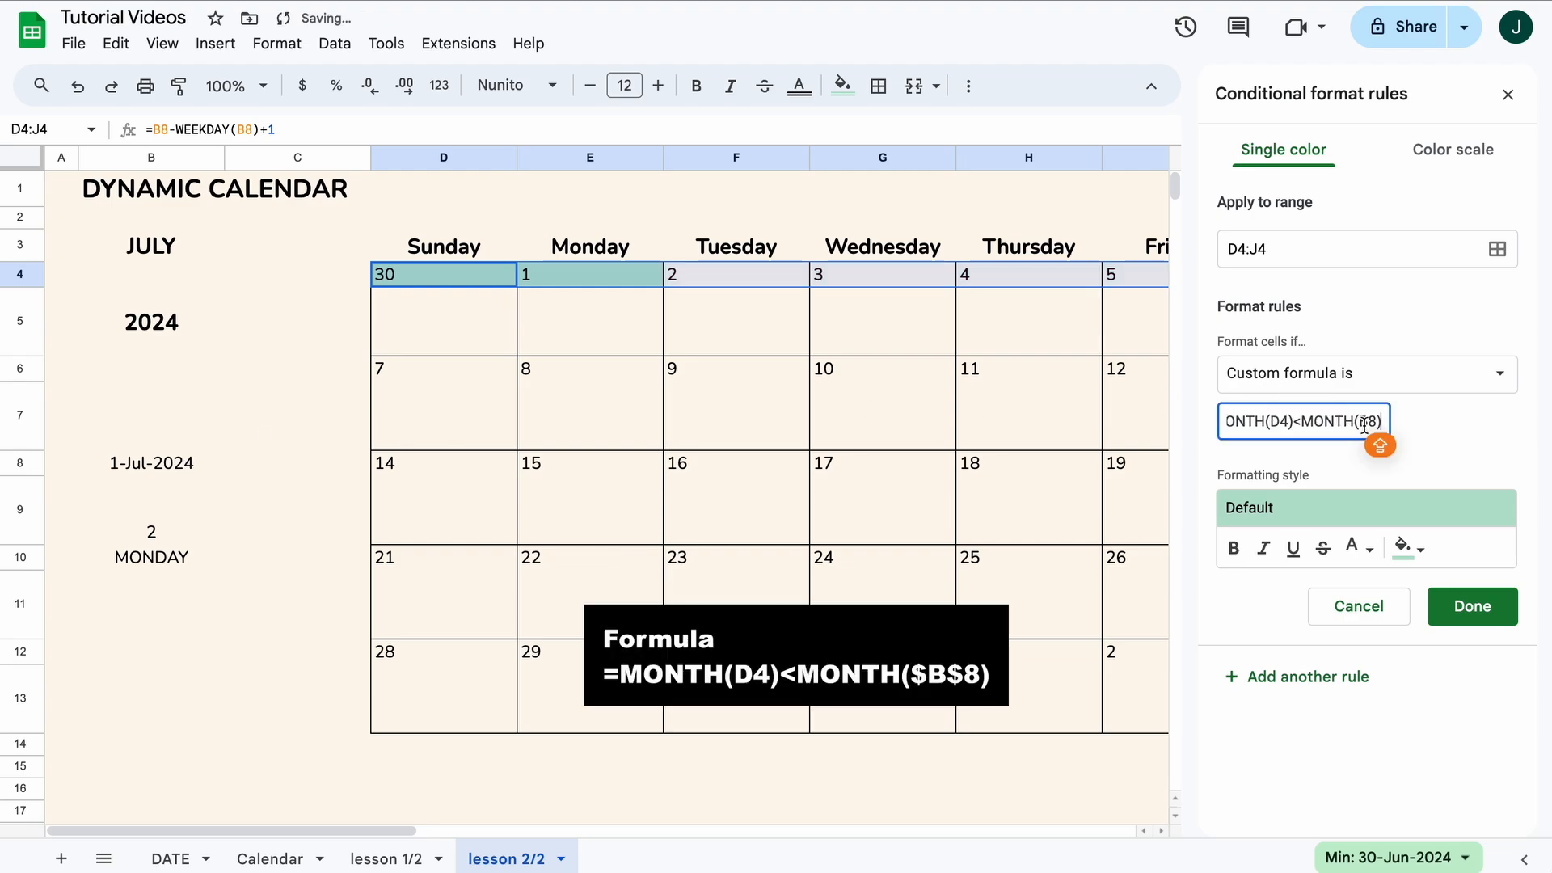
key("Left")
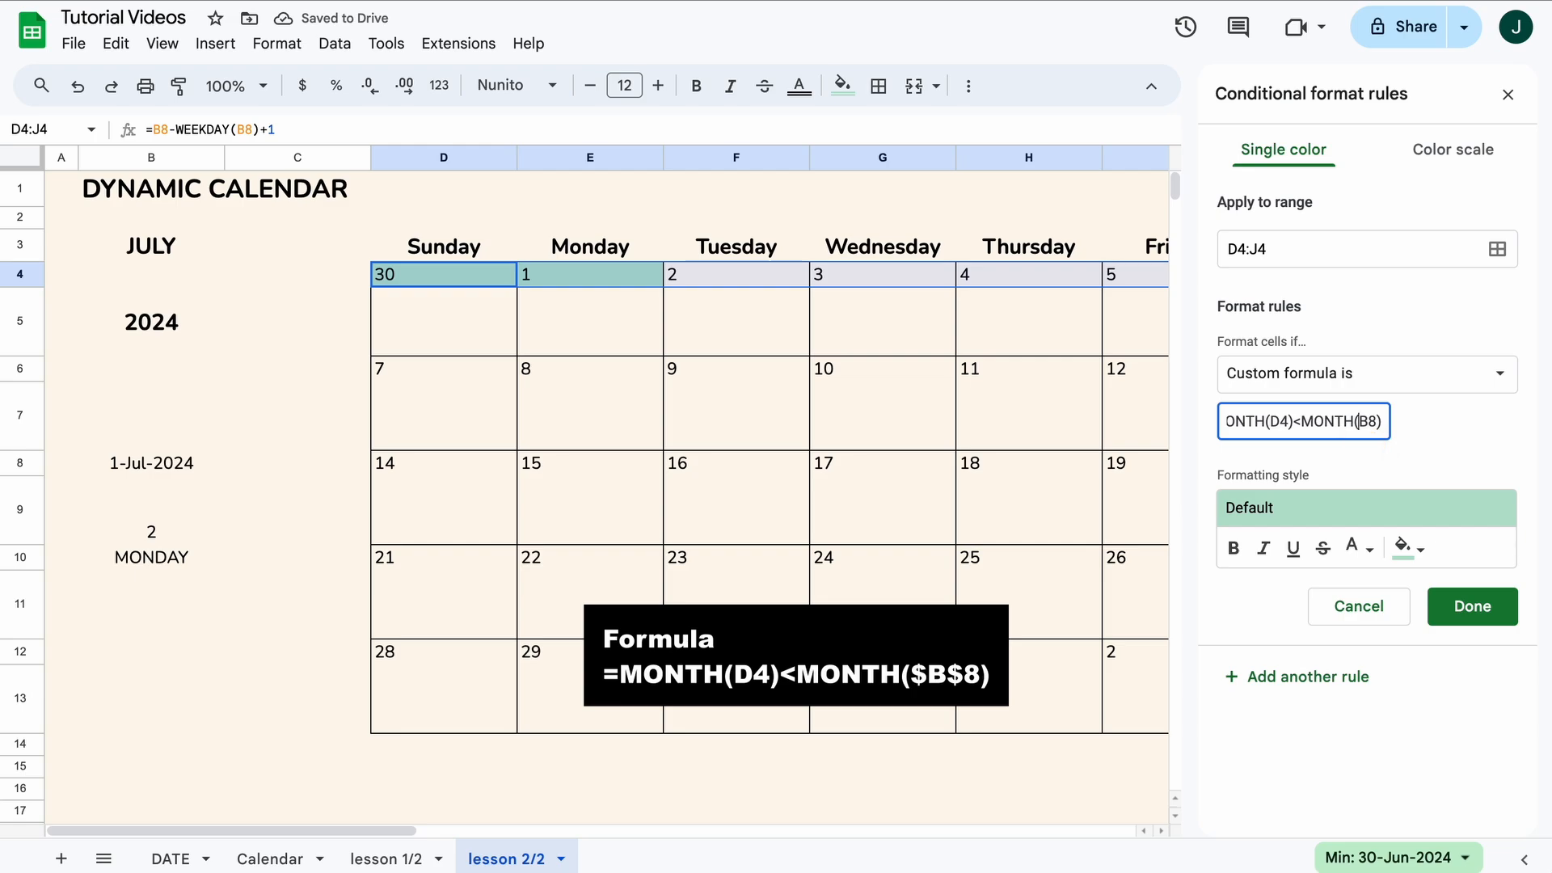
type("$")
key("Right")
key("Caps_Lock")
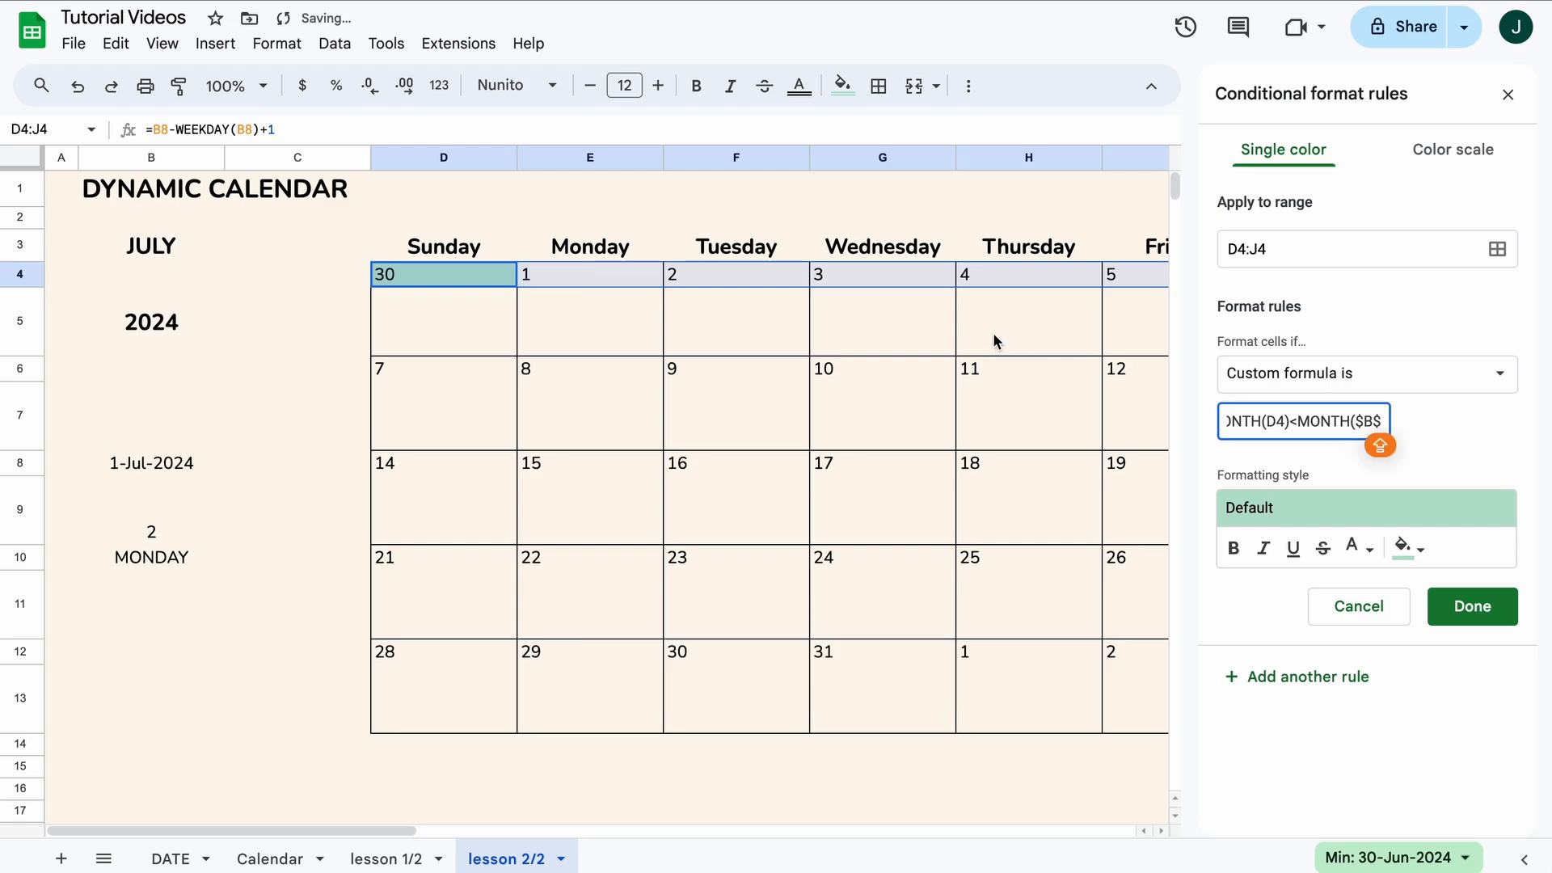
Step: Give the rule no fill and the custom cream text colour, and save it for D4:J4 and D6:J6
left_click(1410, 546)
left_click(1251, 200)
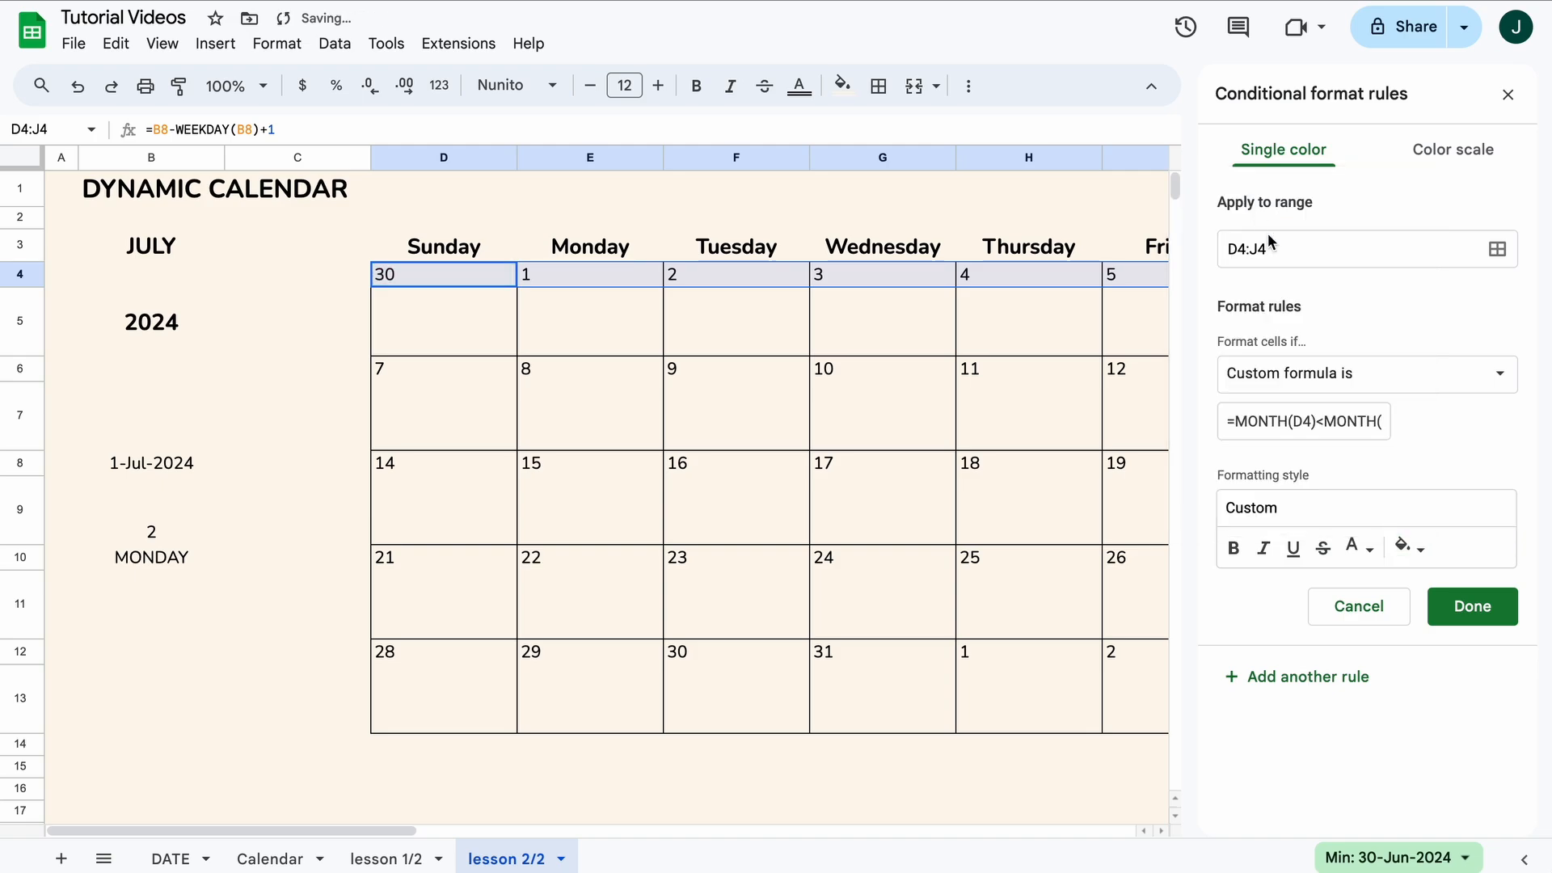
left_click(1373, 553)
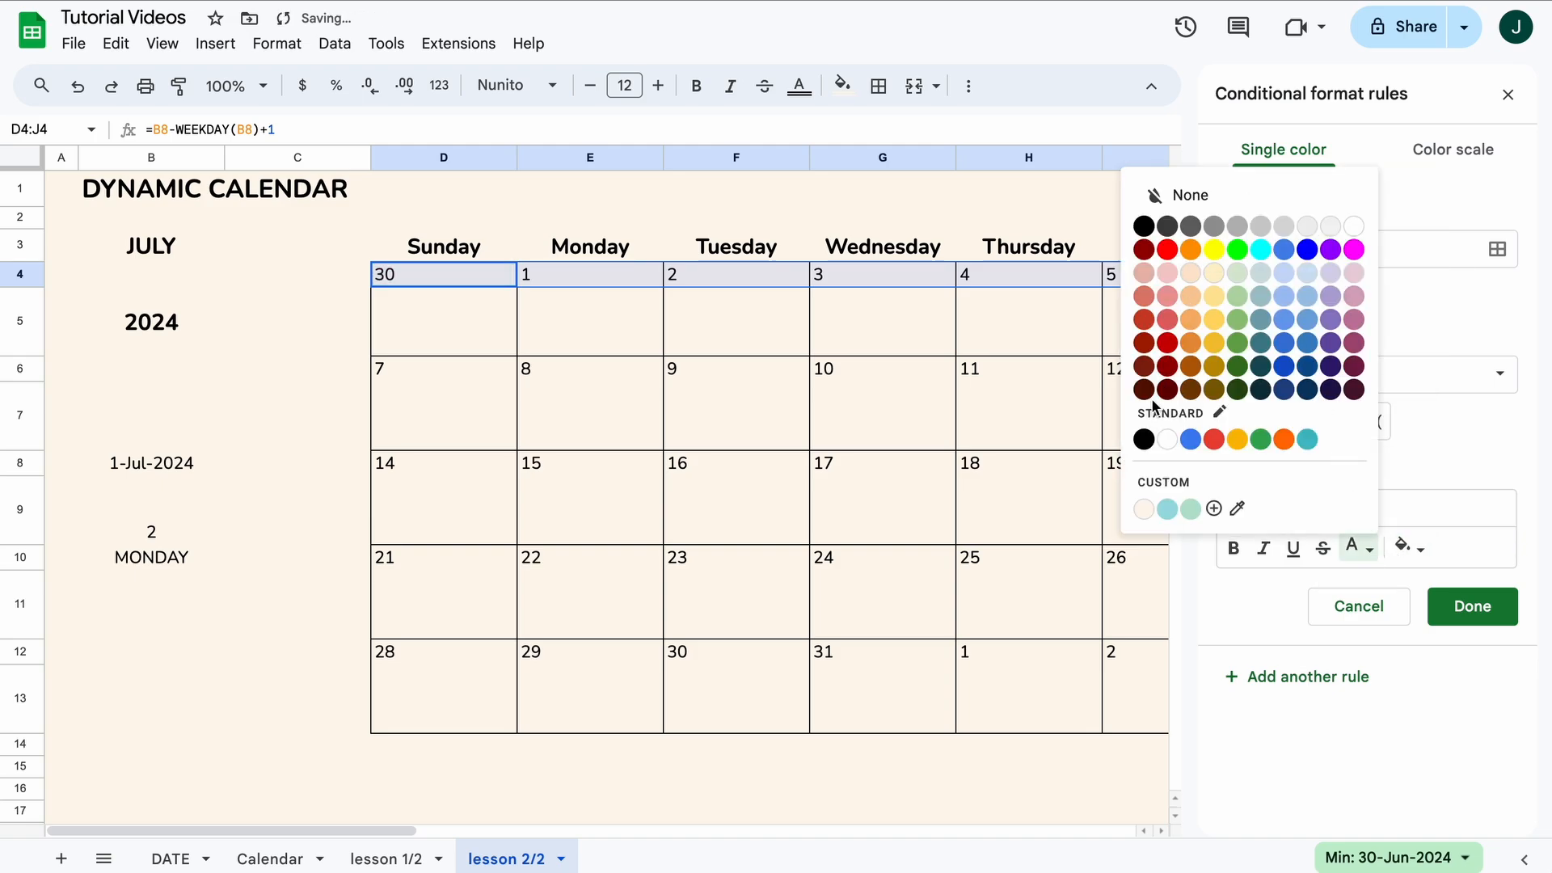
left_click(1143, 511)
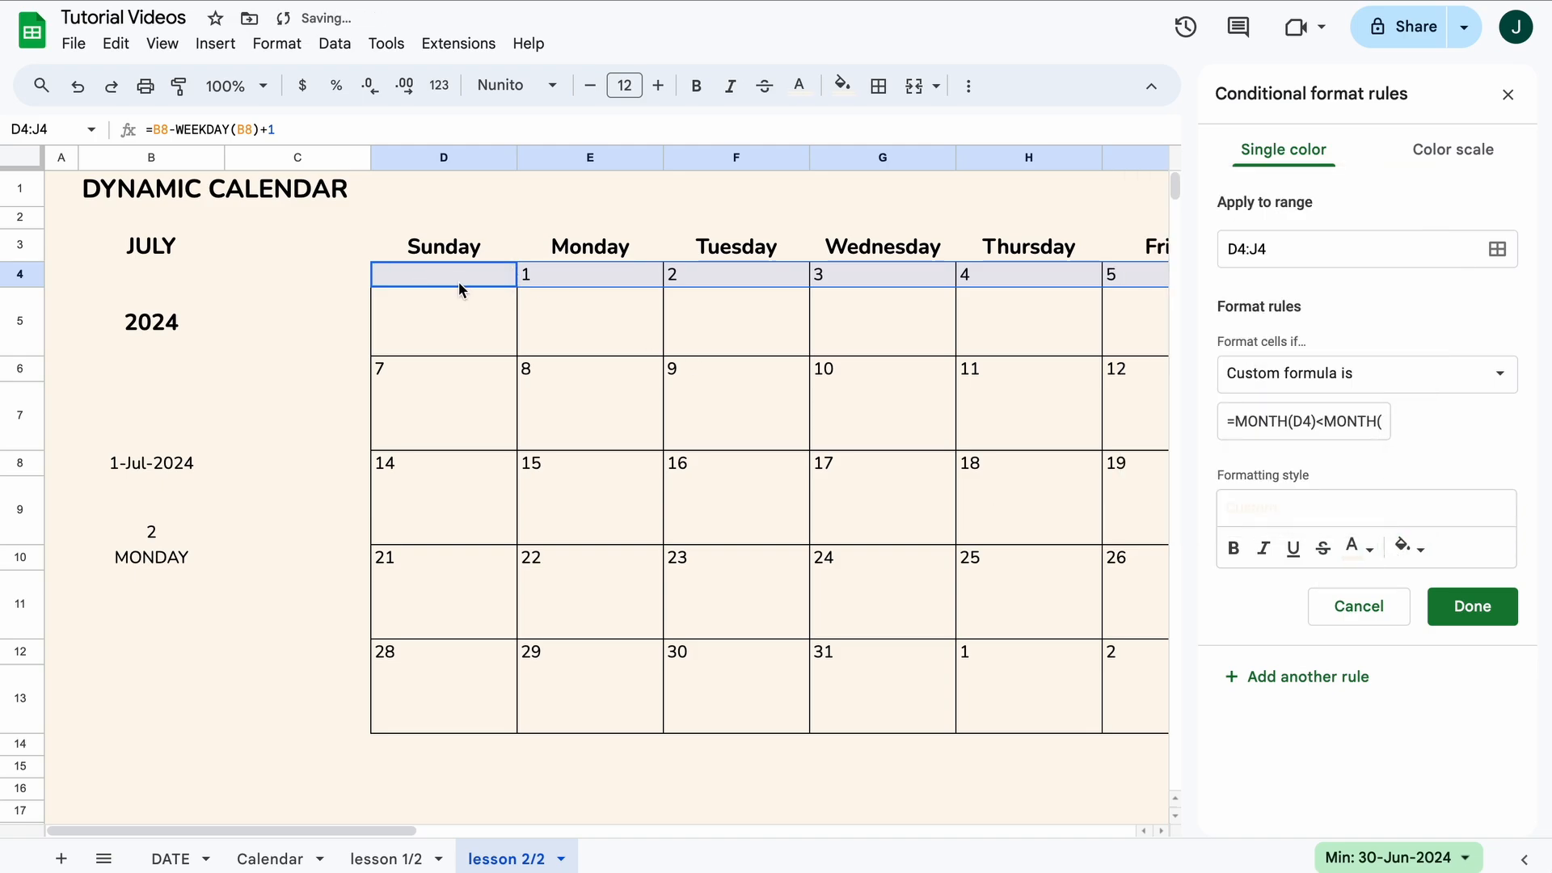
left_click(1494, 616)
Step: Start another conditional formatting rule for the last week's dates D12:J12 that uses a custom formula
scroll(970, 531, "right", 3)
scroll(969, 530, "left", 1)
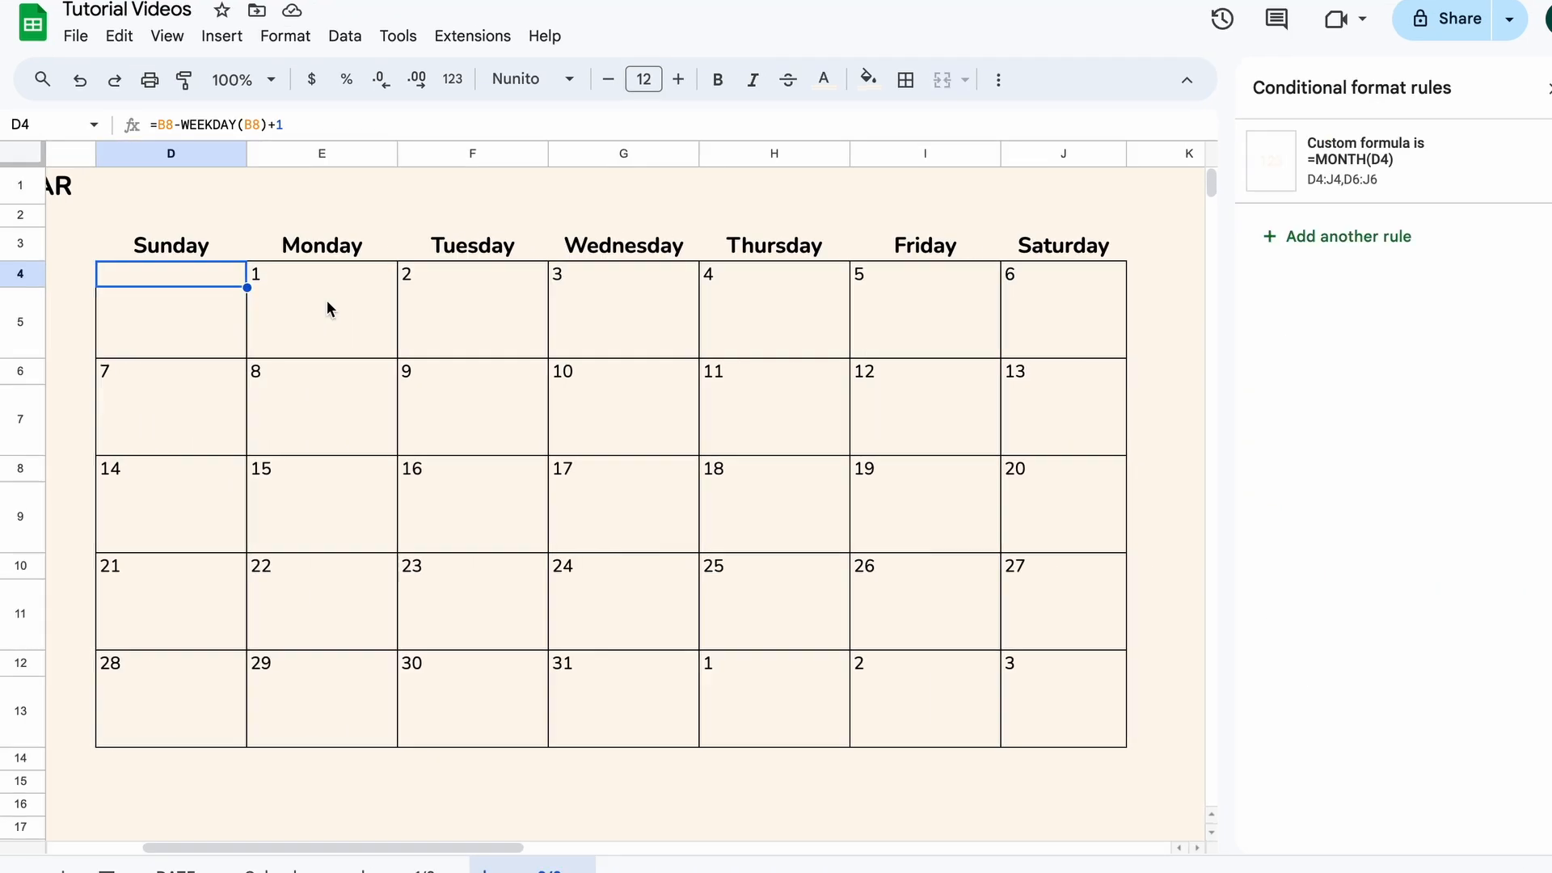
scroll(327, 307, "right", 1)
left_click_drag(723, 662, 1021, 662)
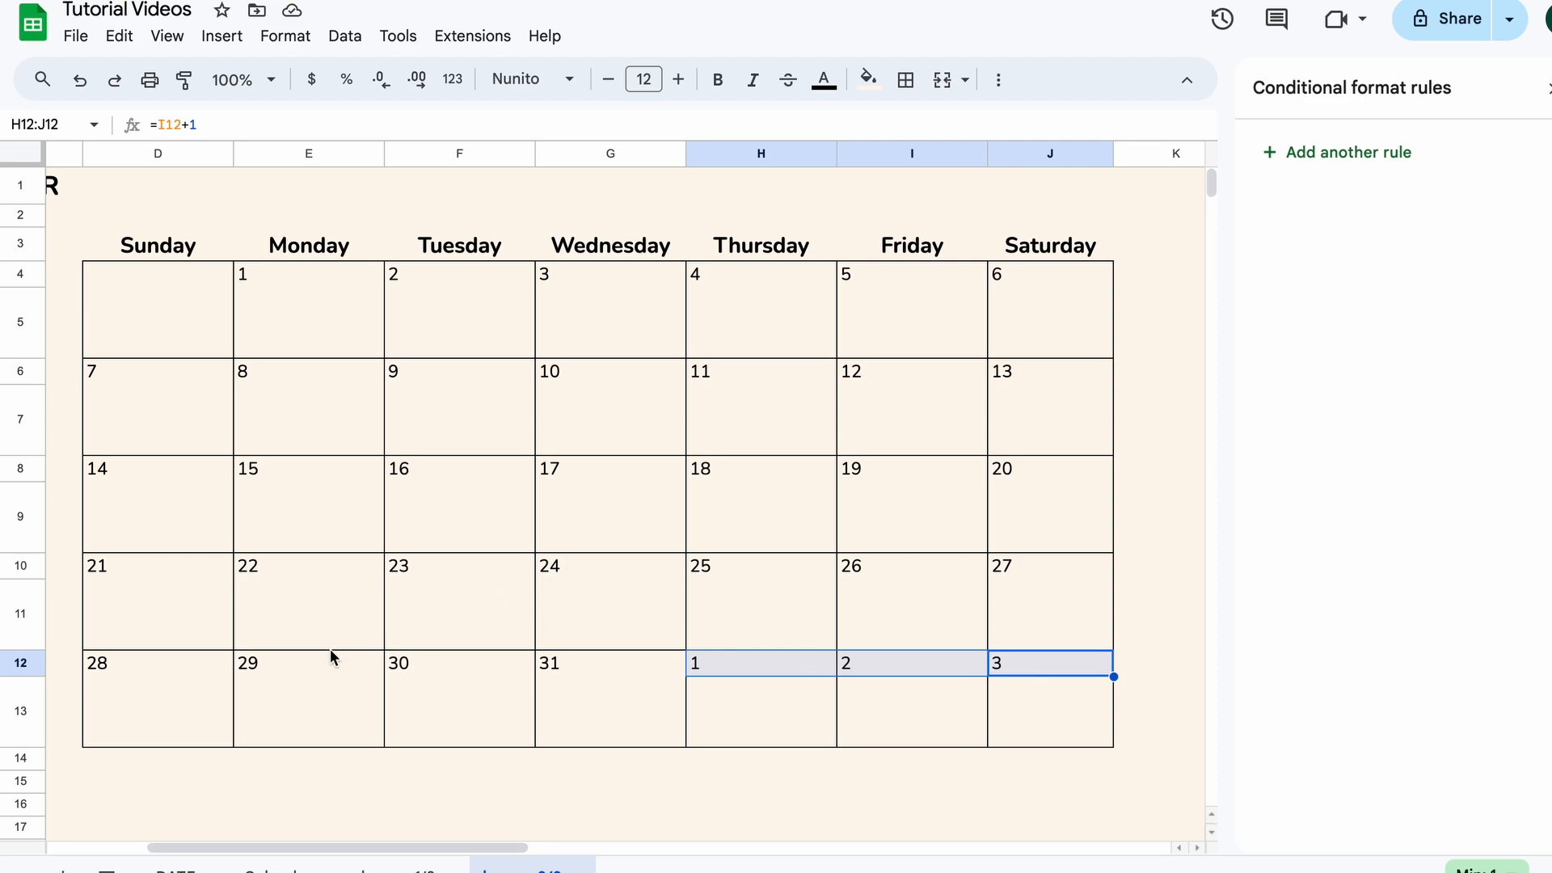
left_click_drag(178, 653, 1046, 671)
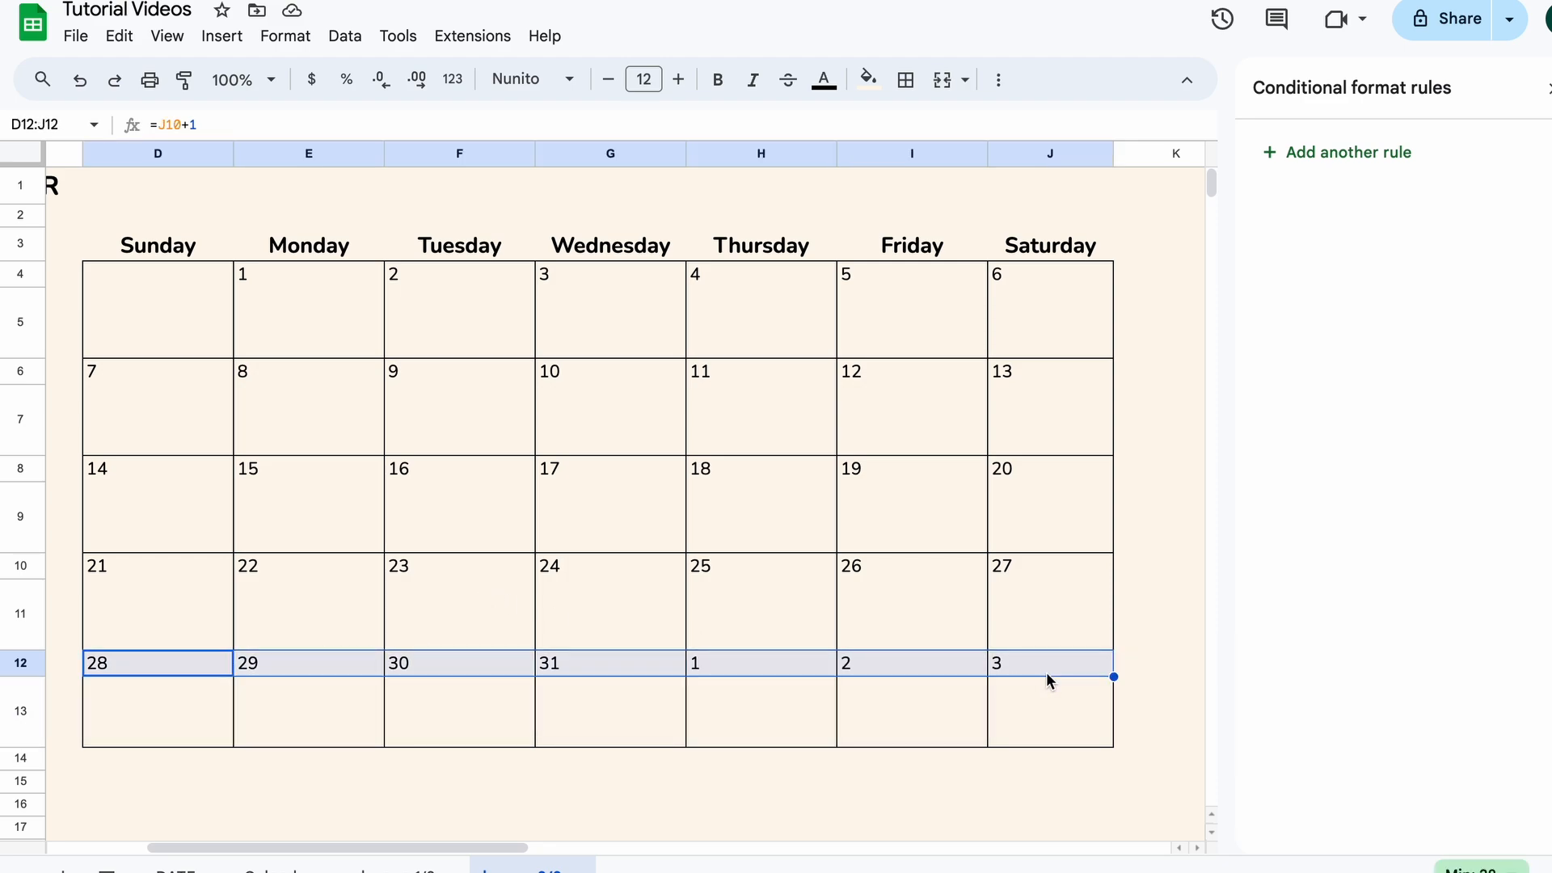
scroll(1045, 672, "left", 5)
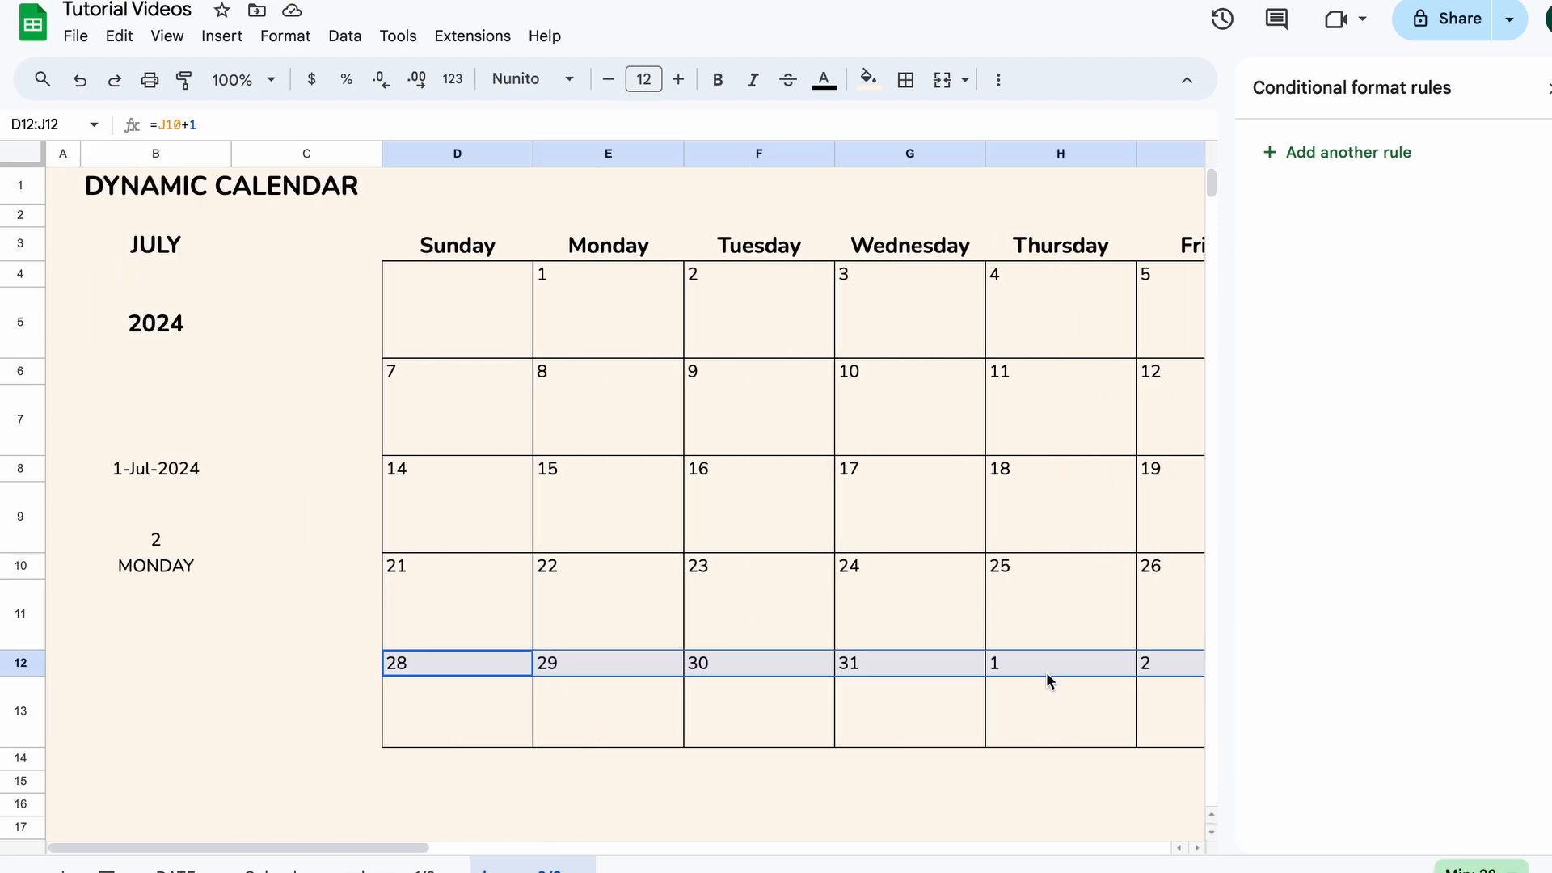
left_click(1382, 154)
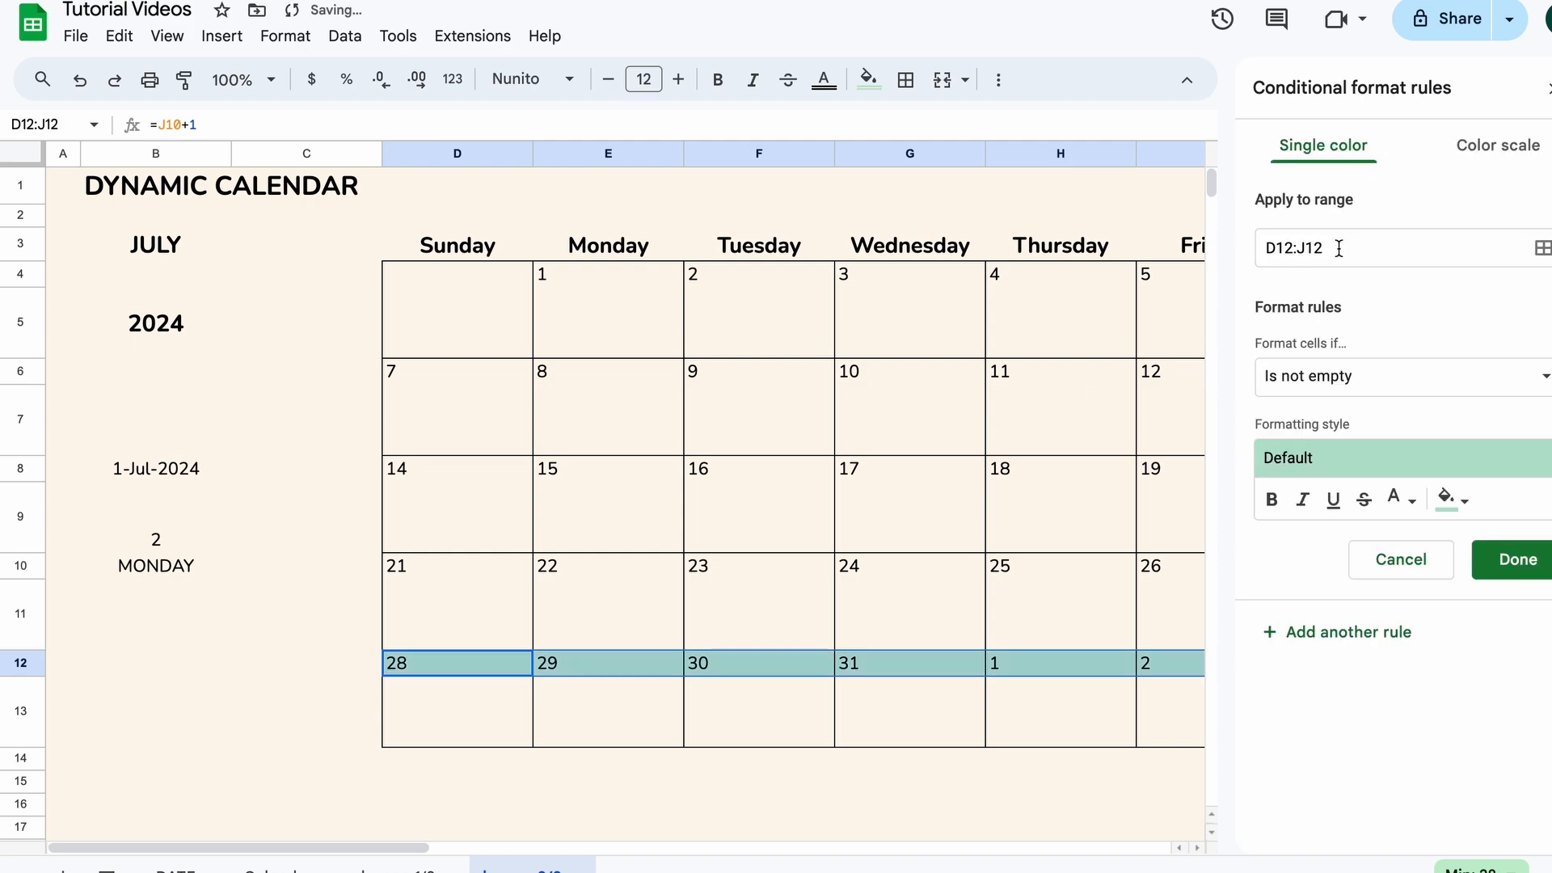
left_click(1351, 390)
scroll(1332, 788, "down", 3)
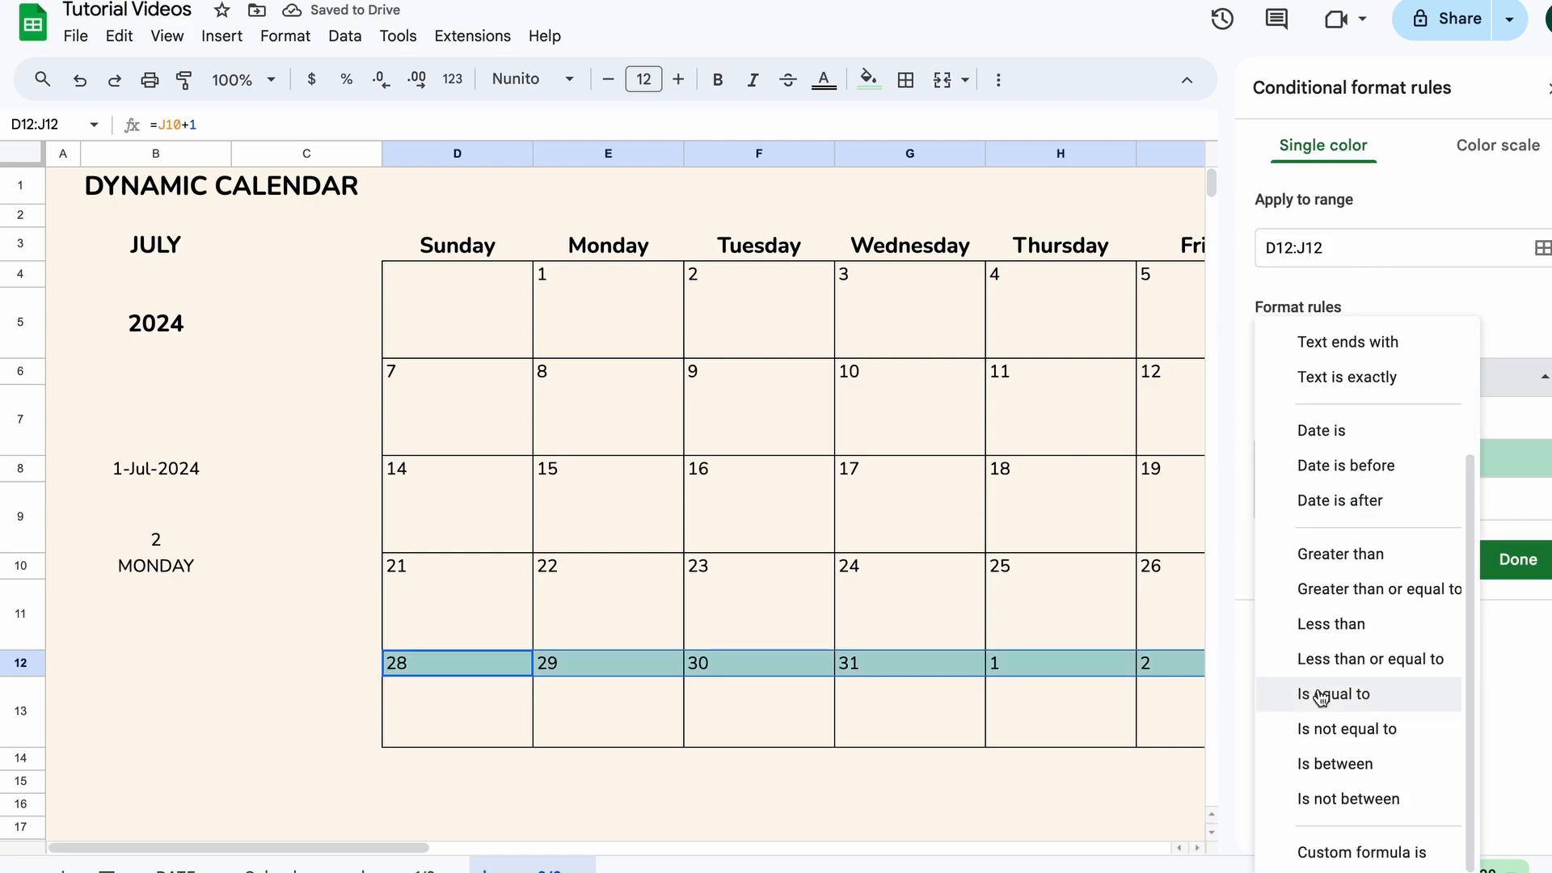
left_click(1335, 852)
Step: Set the custom formula of the D12:J12 rule to =MONTH(D12)>MONTH($B$8)
left_click(1364, 429)
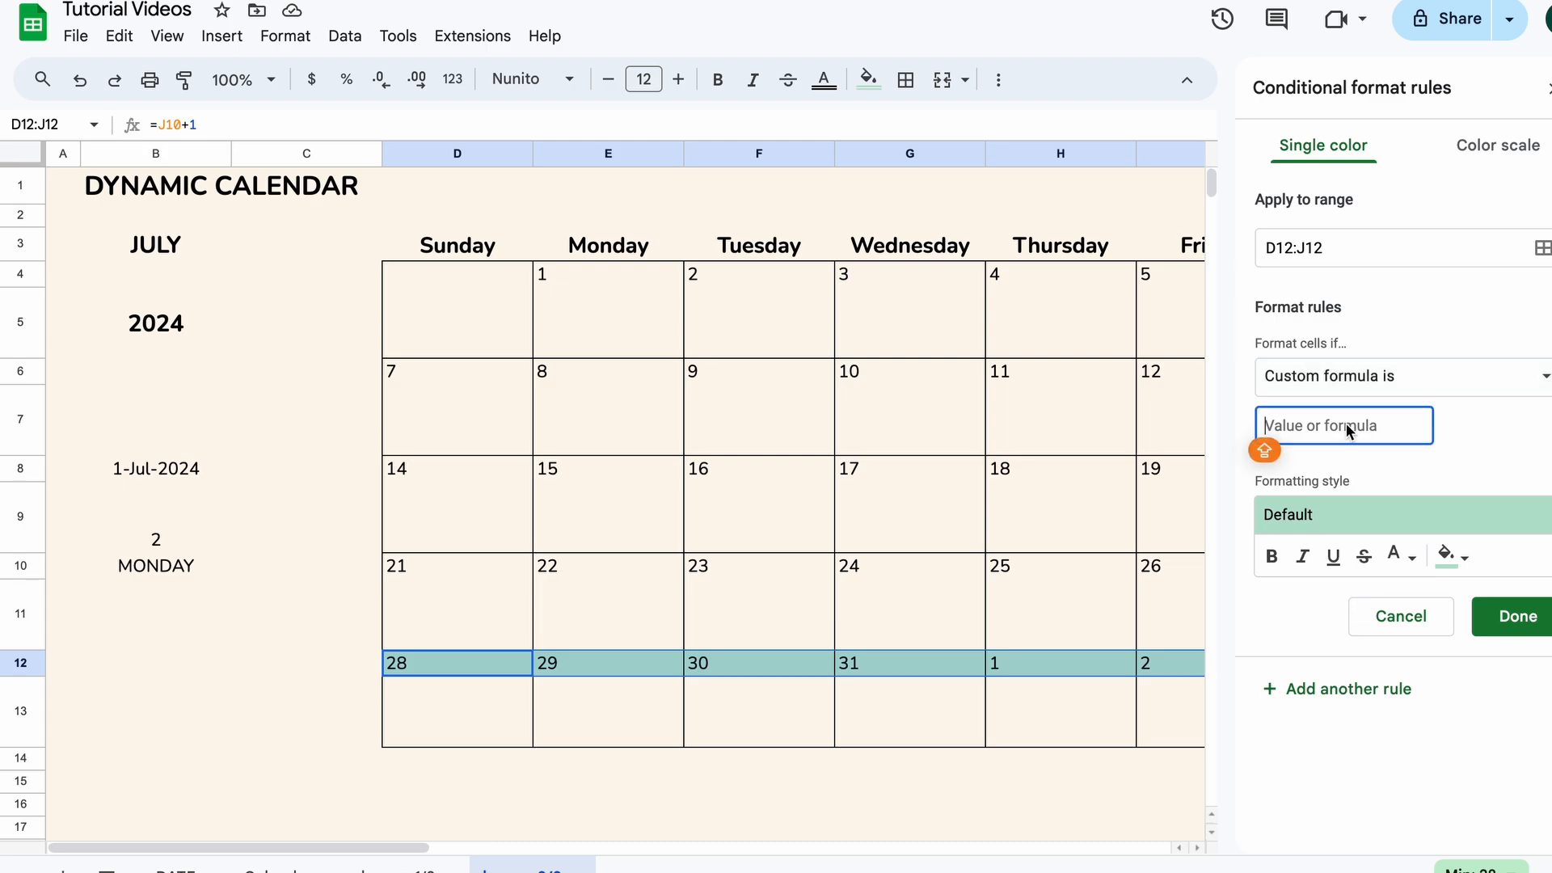
type("=MONT")
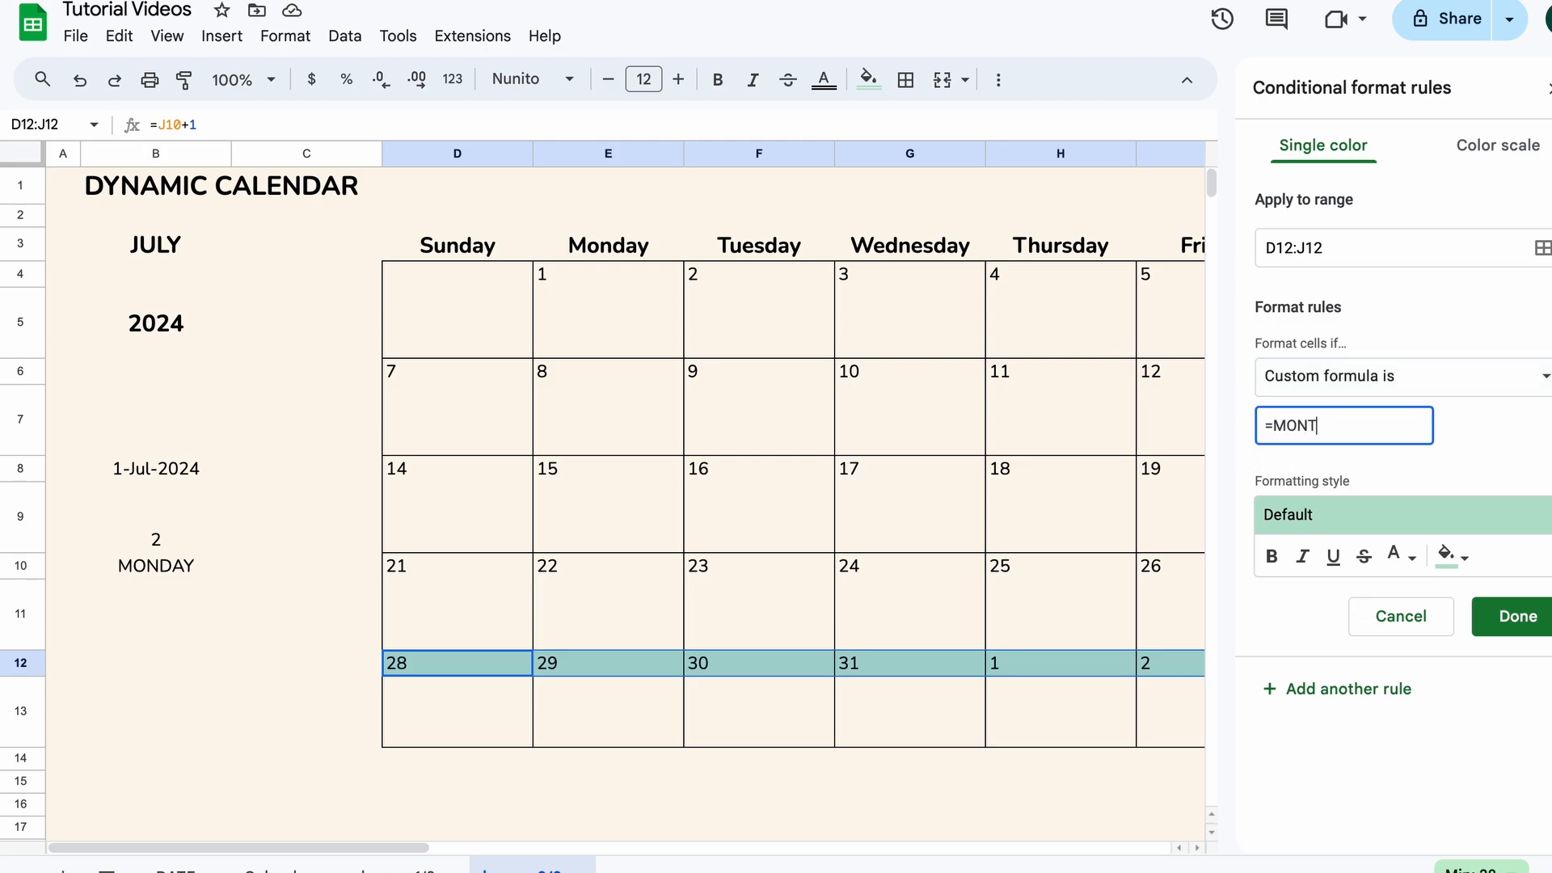
type("H(")
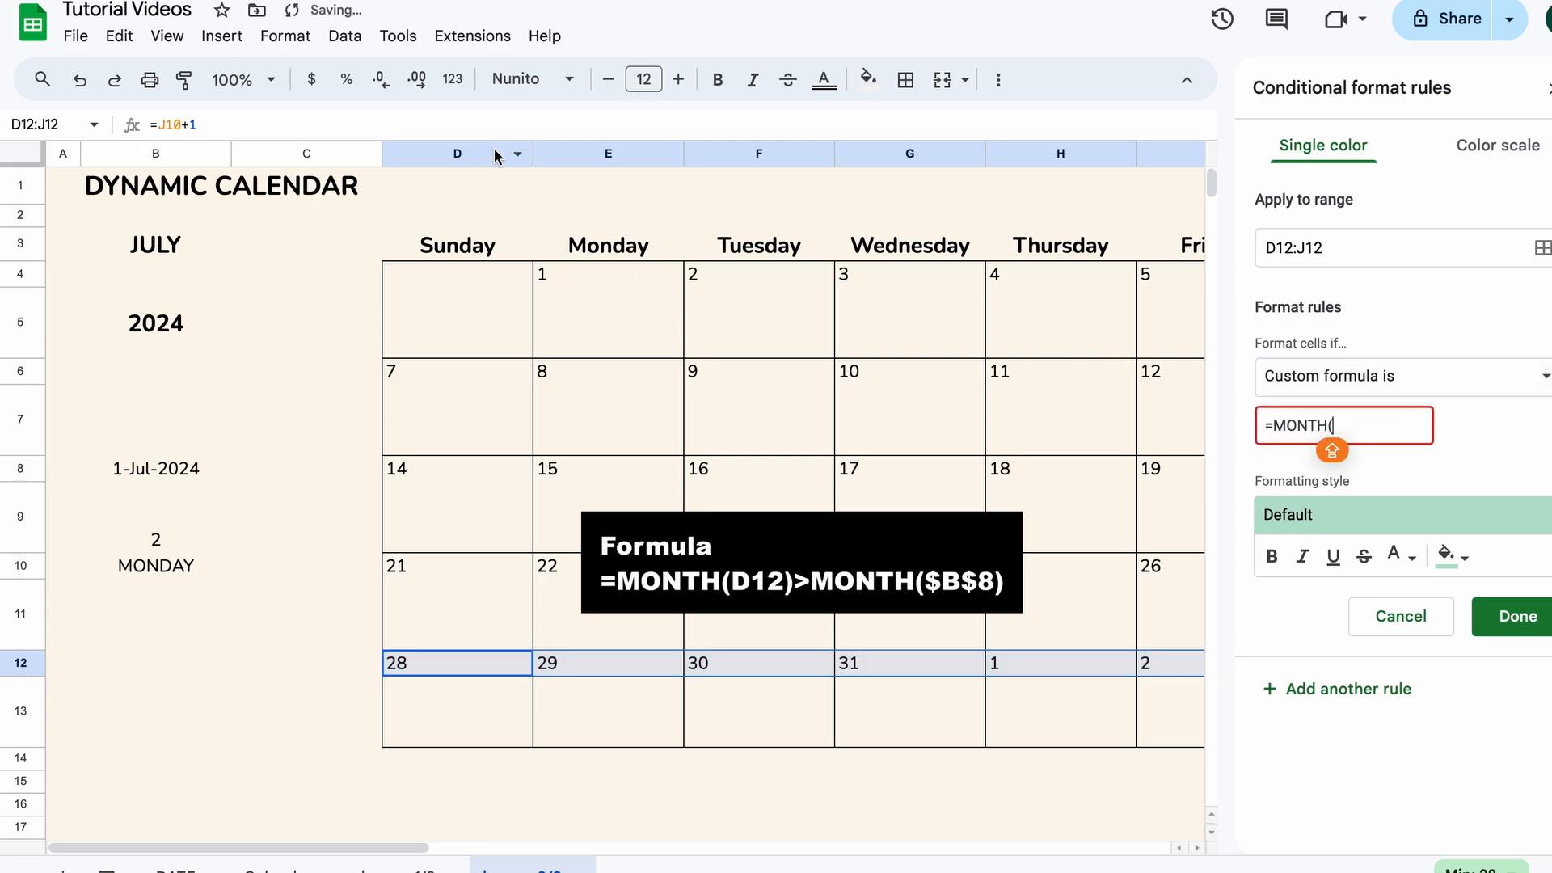
type("D12)>MO")
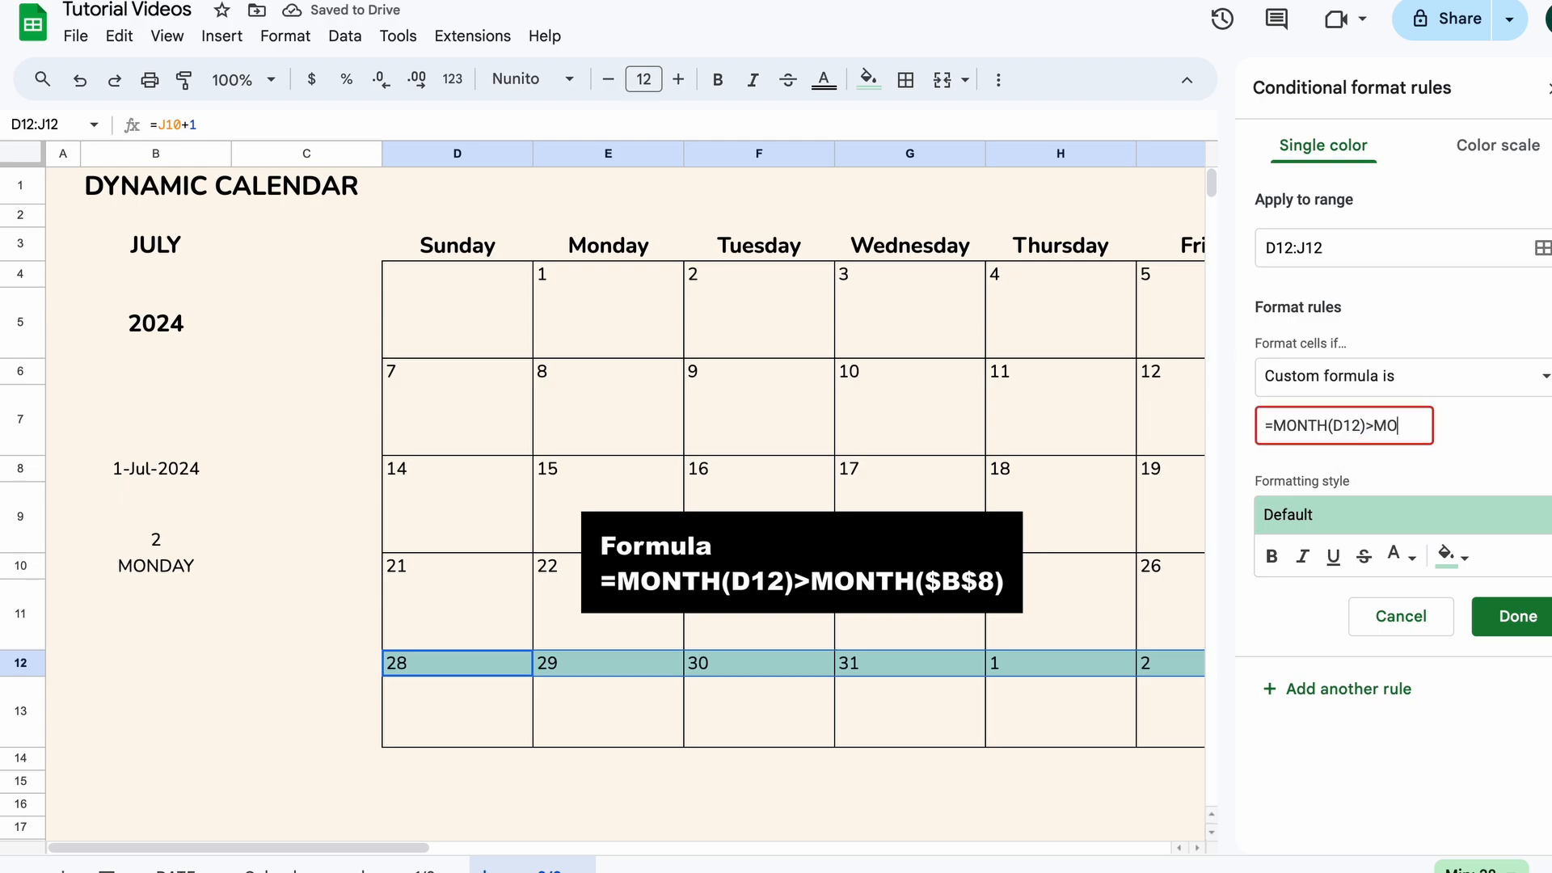
type("NTH(")
type("$B$8)")
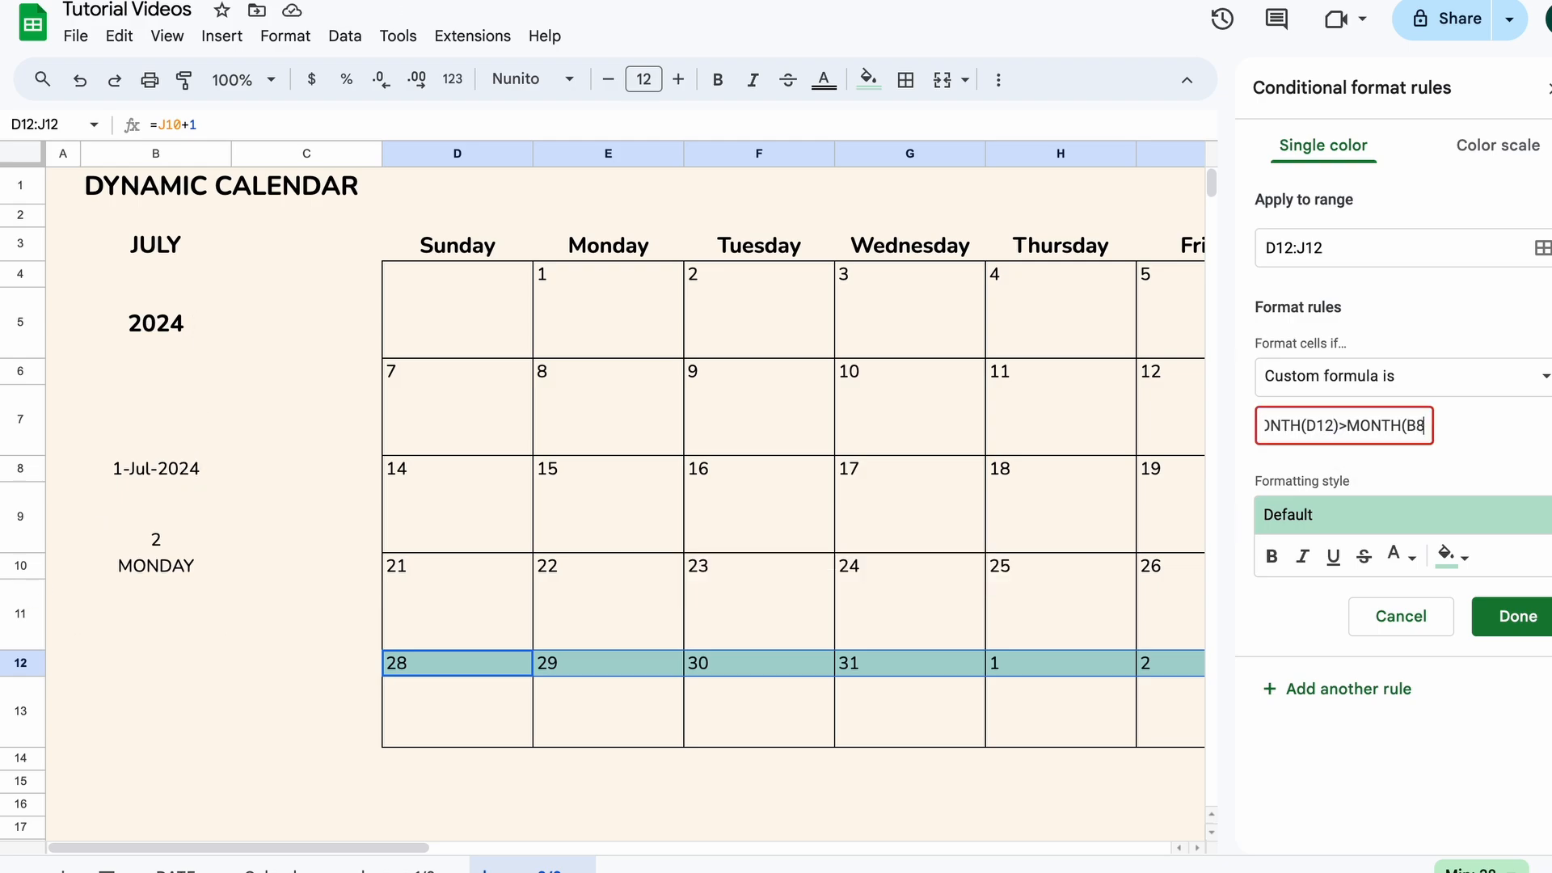
Step: Remove the fill from the D12:J12 rule and set its text to the custom cream background colour
left_click(1453, 556)
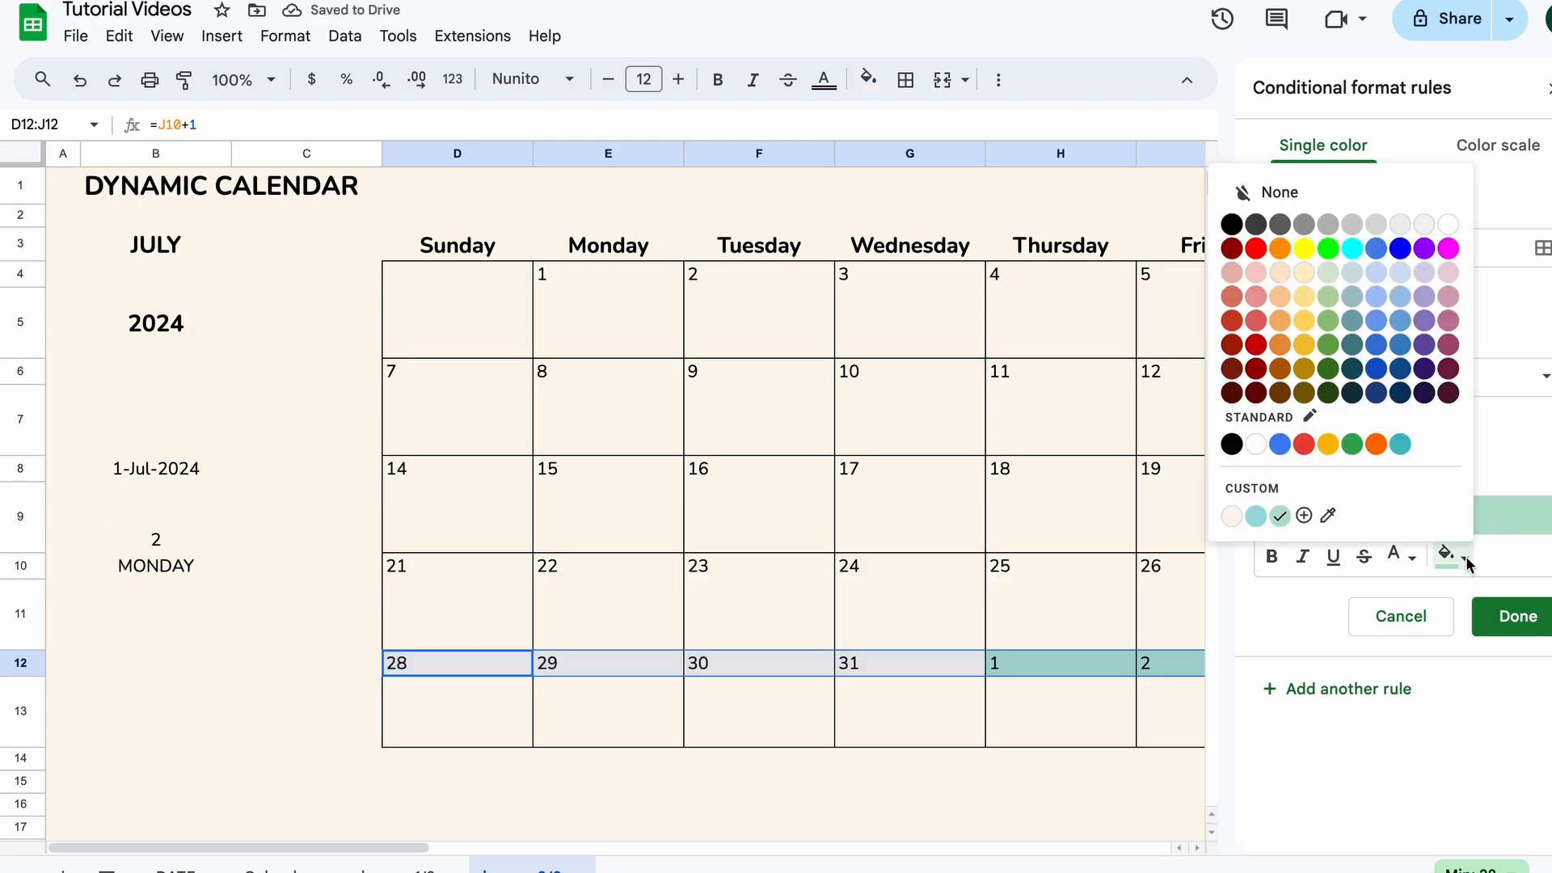
left_click(1293, 198)
left_click(1415, 557)
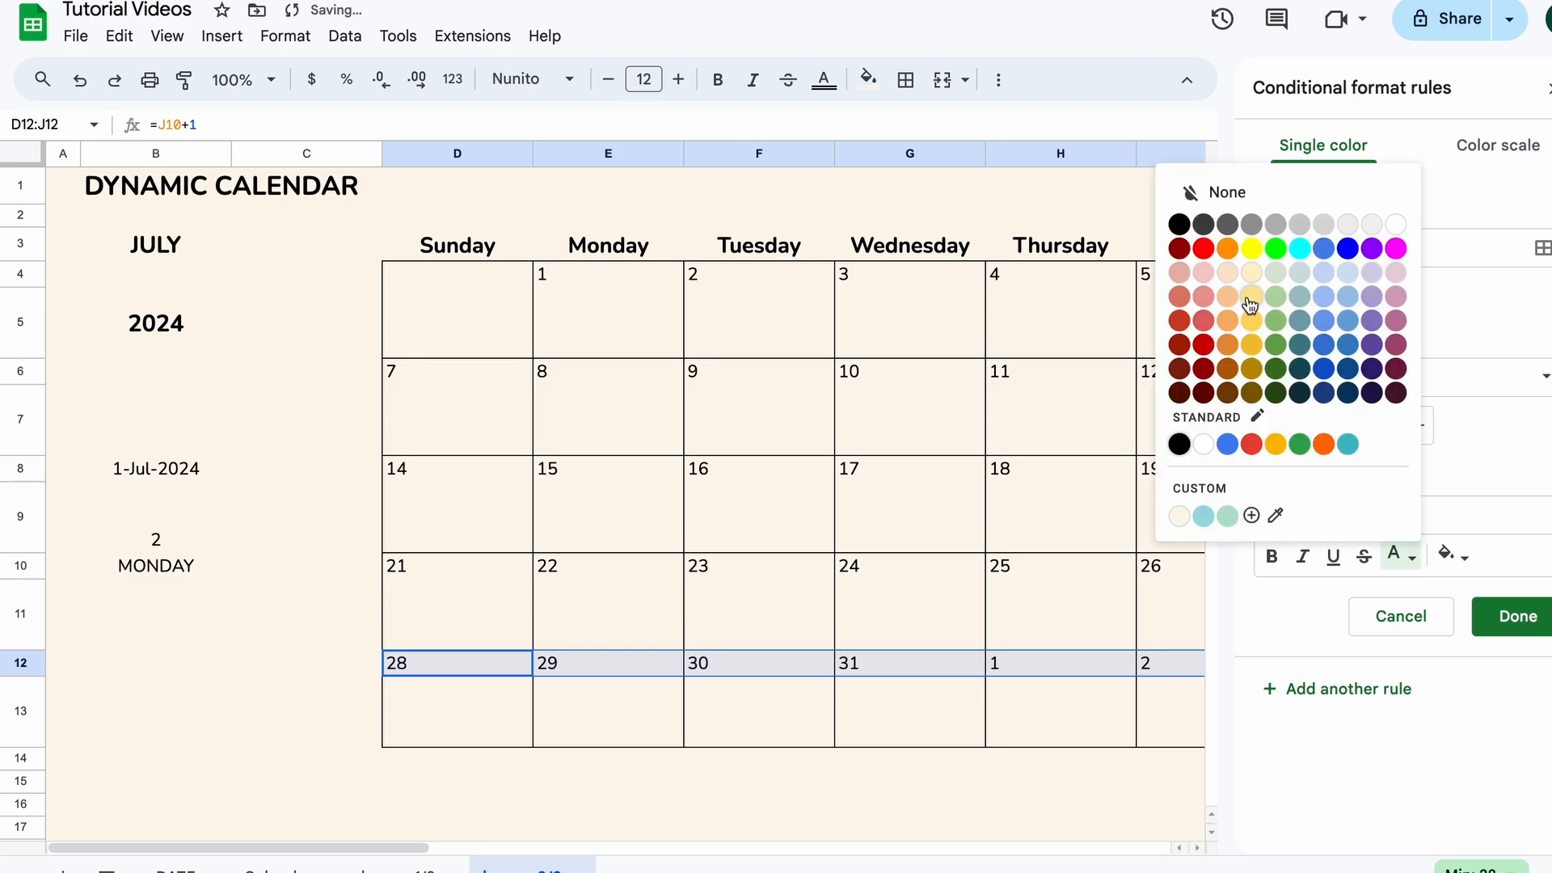
left_click(1175, 514)
scroll(1067, 566, "right", 5)
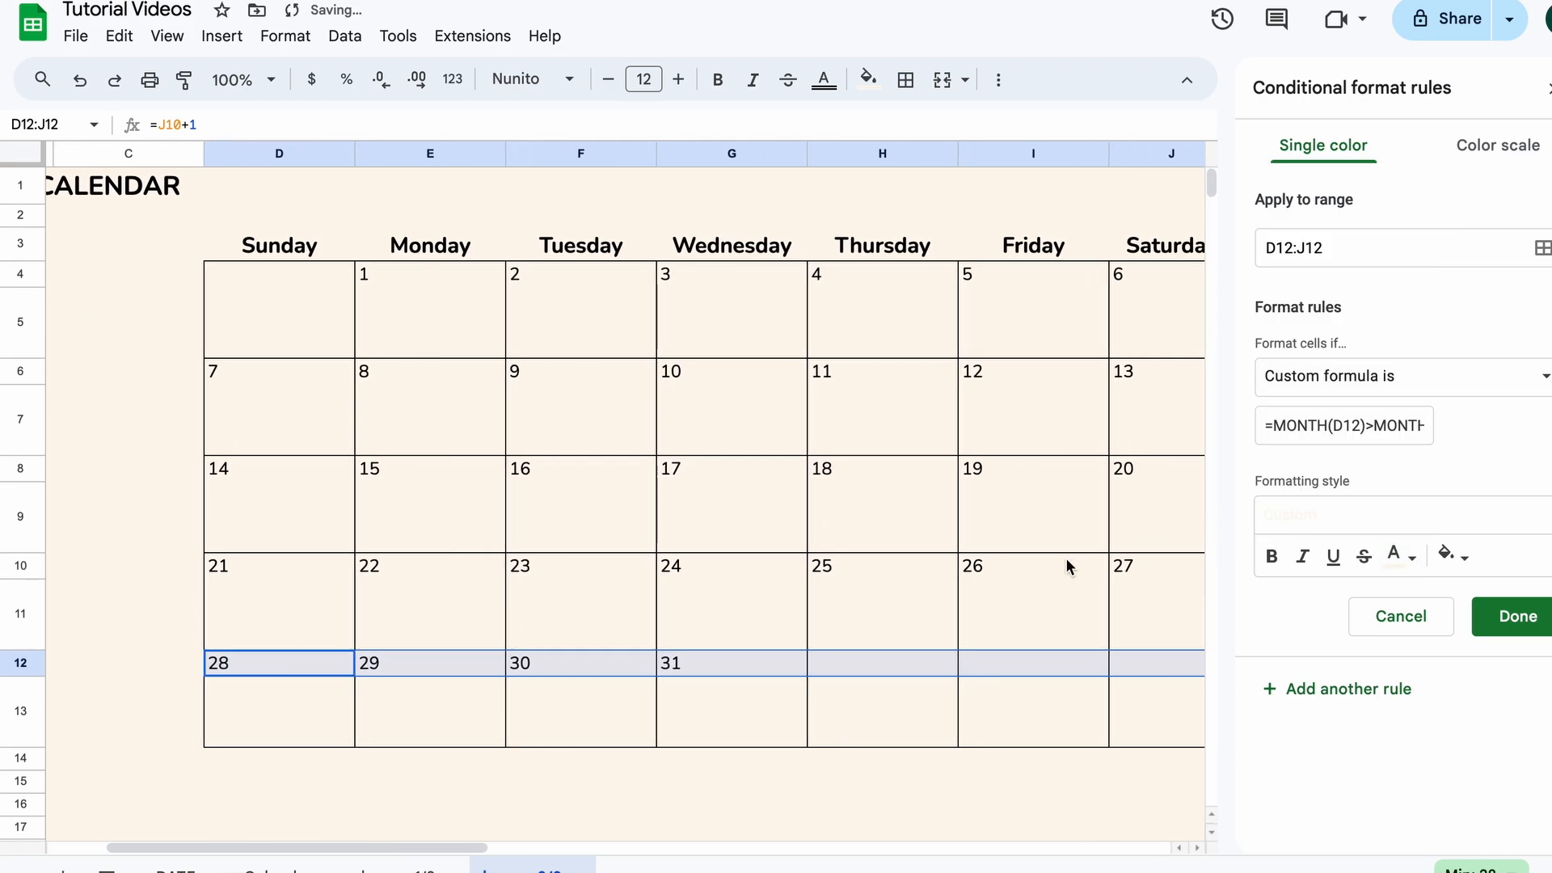
Step: Add D10:J10 as a second range of the last-week rule, save it and close the conditional formatting rules
left_click(1541, 247)
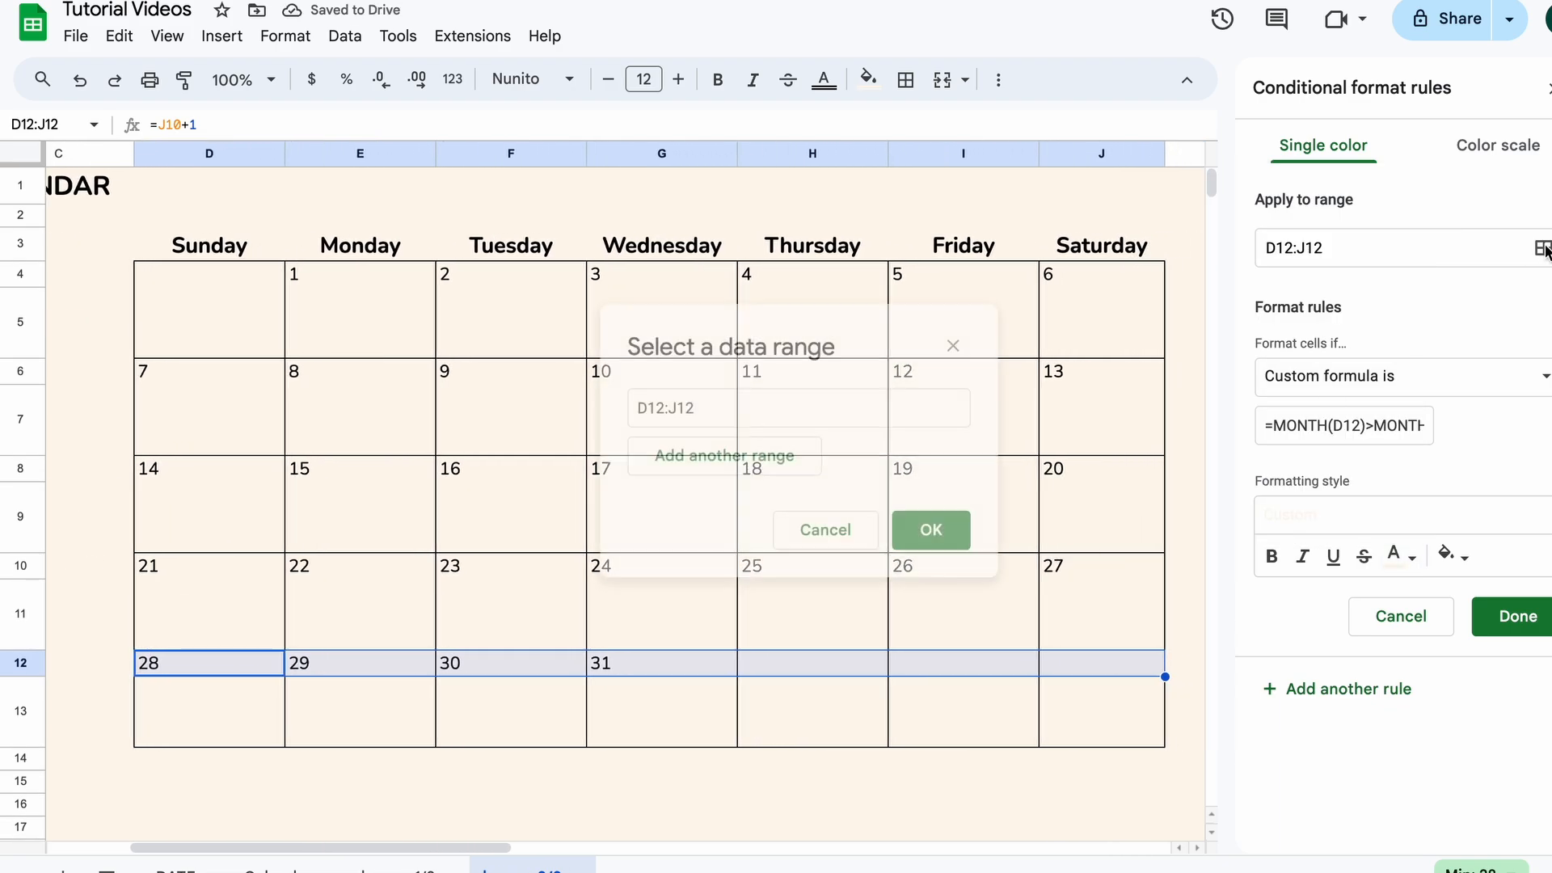
left_click_drag(850, 353, 851, 218)
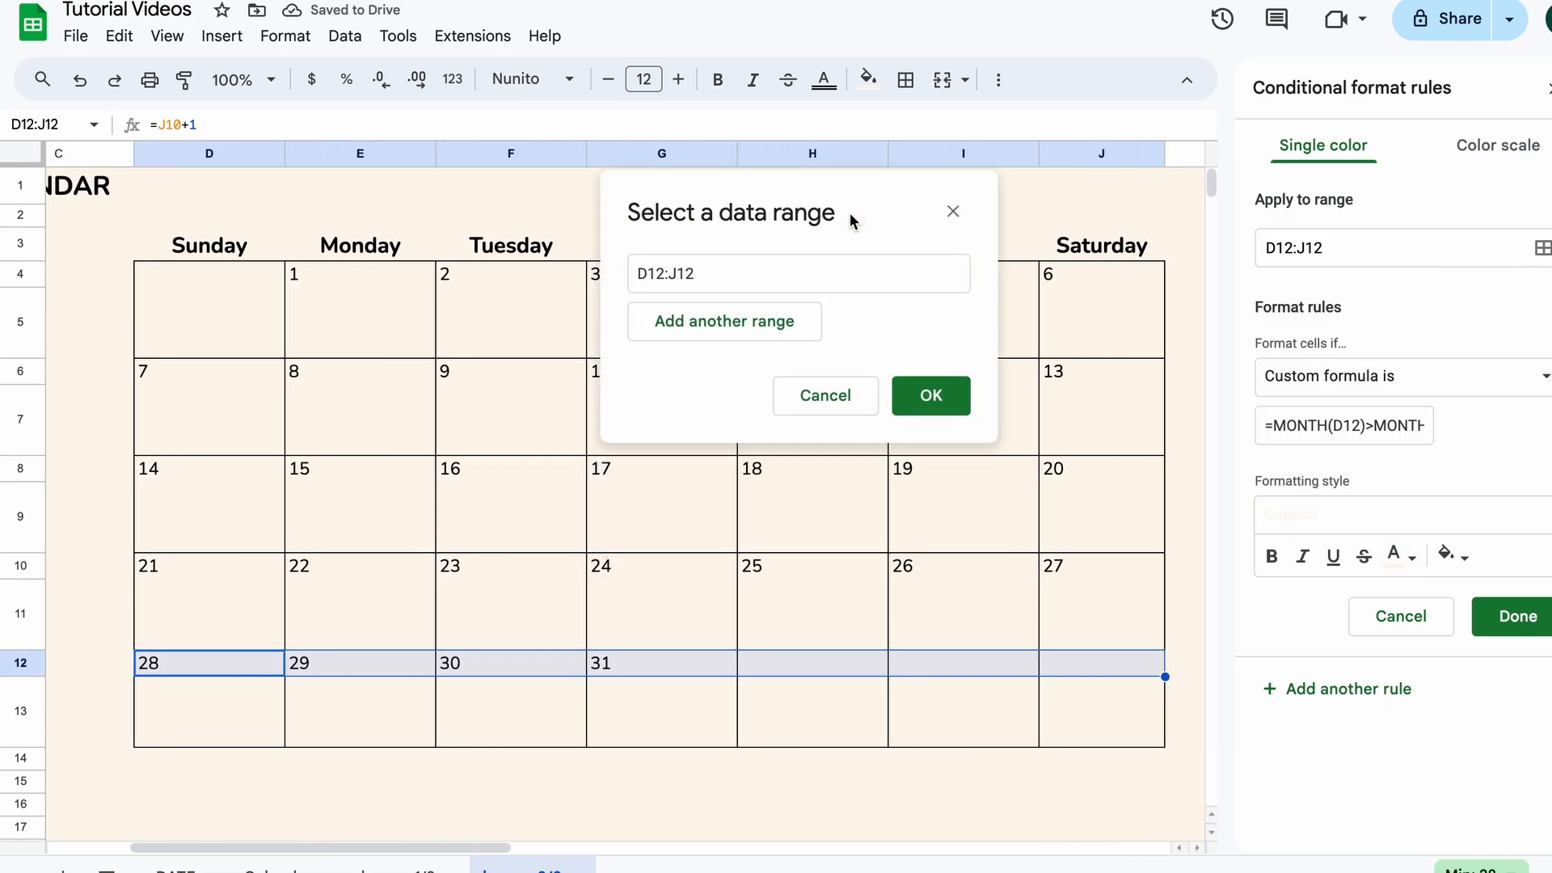
left_click(745, 323)
left_click_drag(145, 565, 1083, 579)
left_click(928, 450)
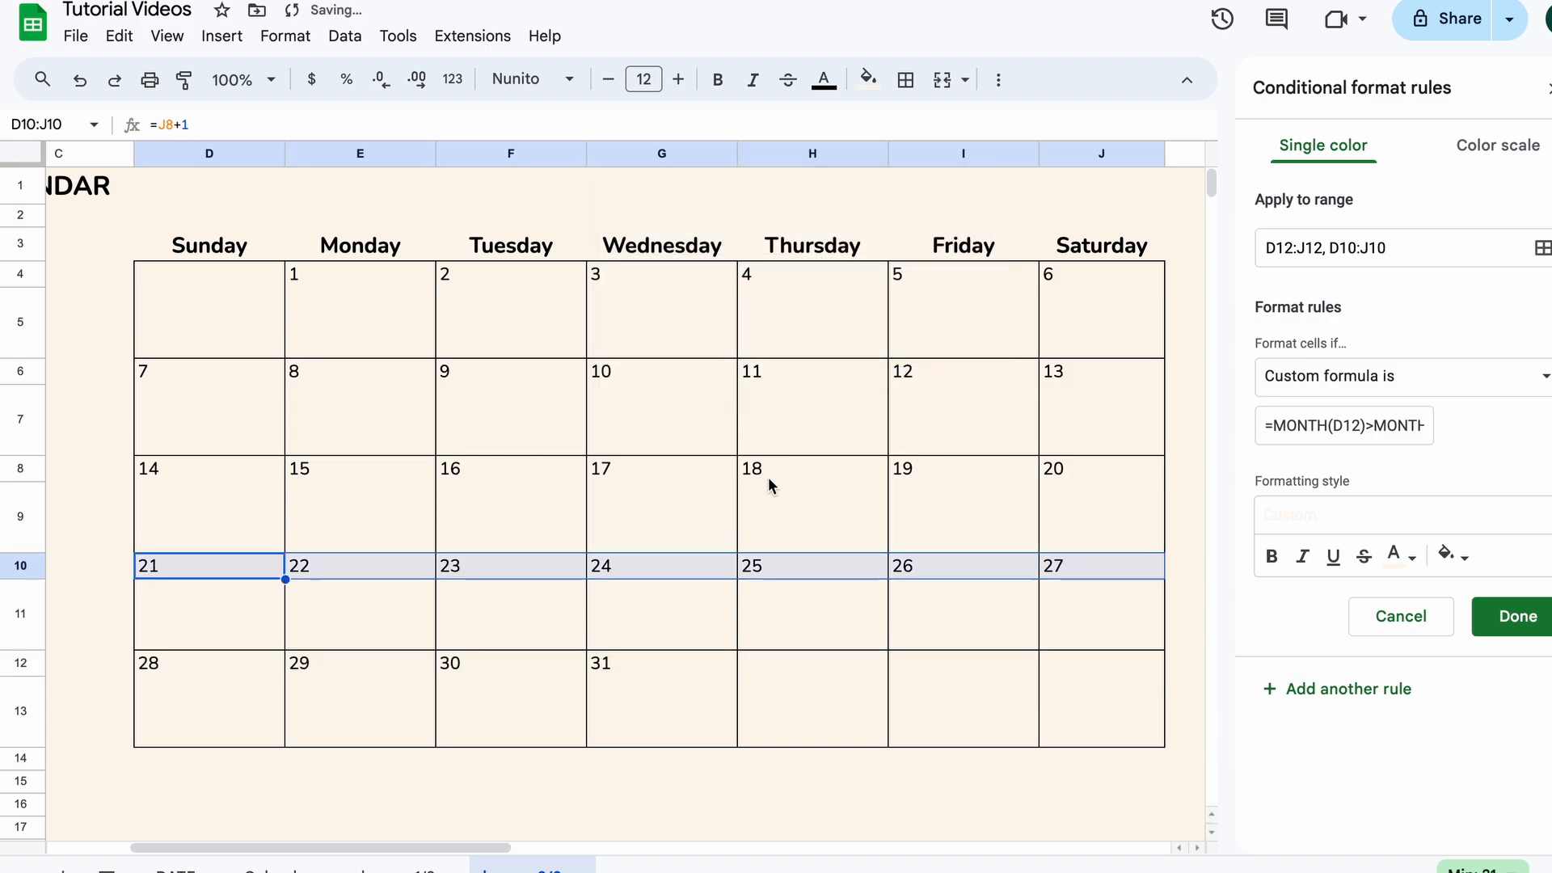
left_click(1510, 617)
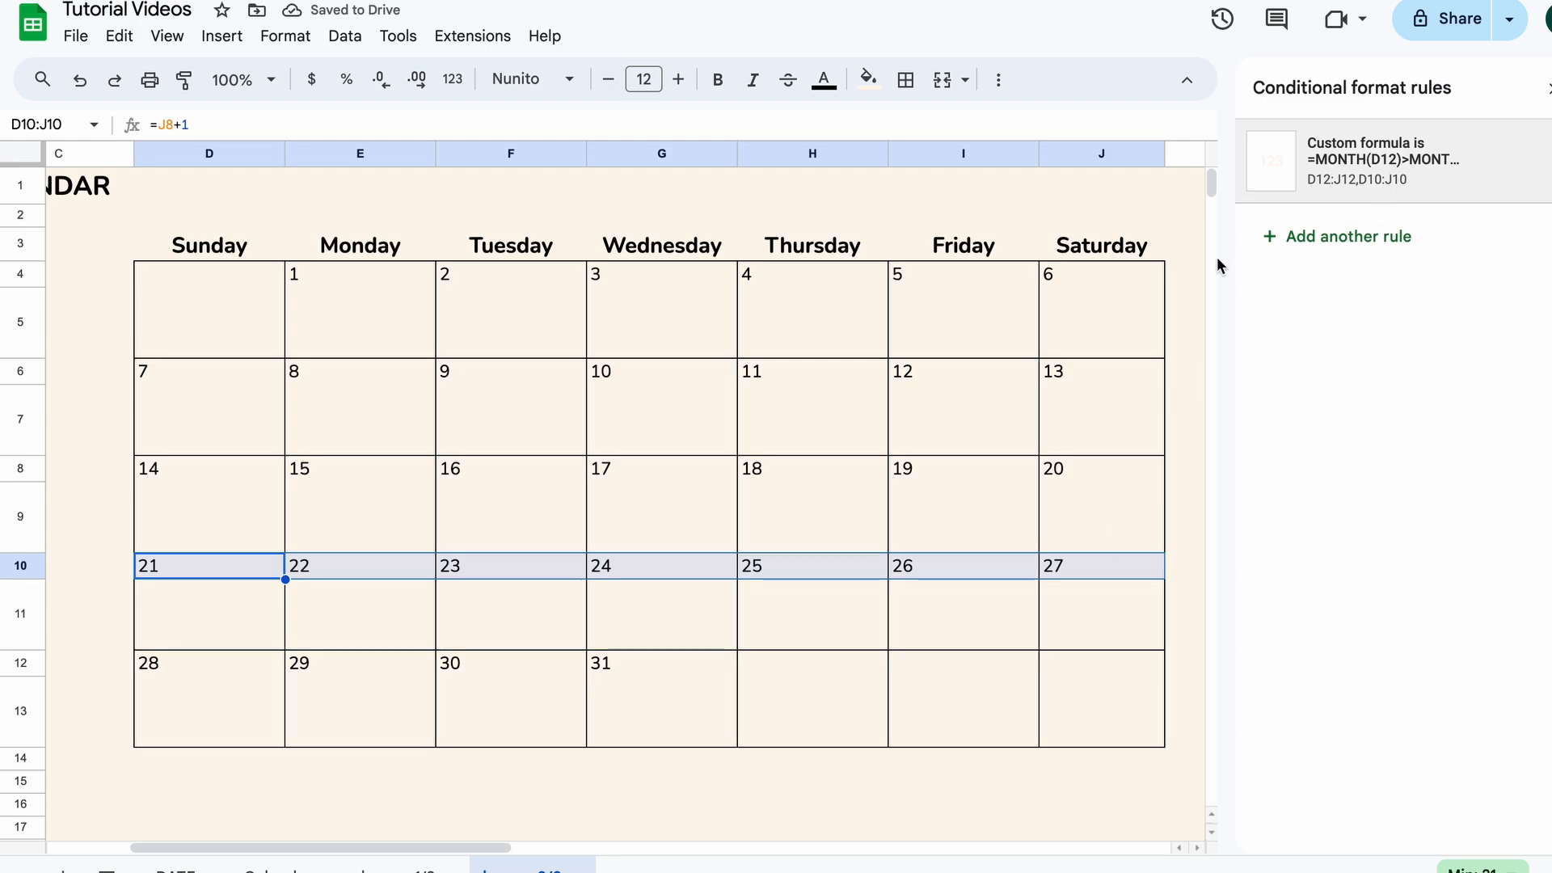
left_click(1548, 88)
scroll(475, 259, "left", 3)
Step: Change the text colour of the Sunday heading in D3 to light red
left_click(475, 250)
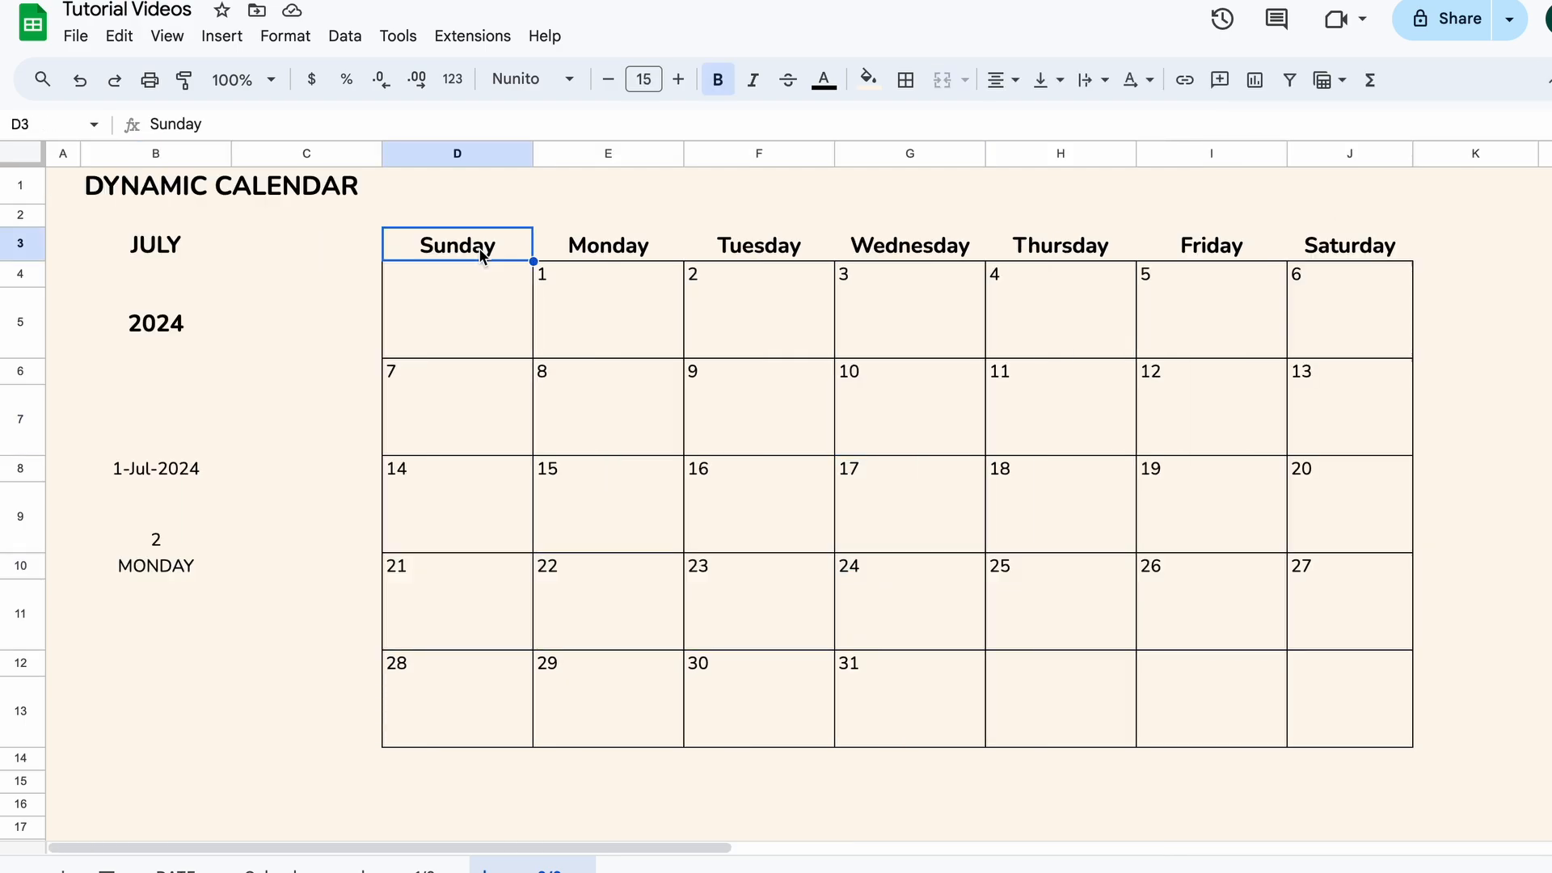
left_click(825, 80)
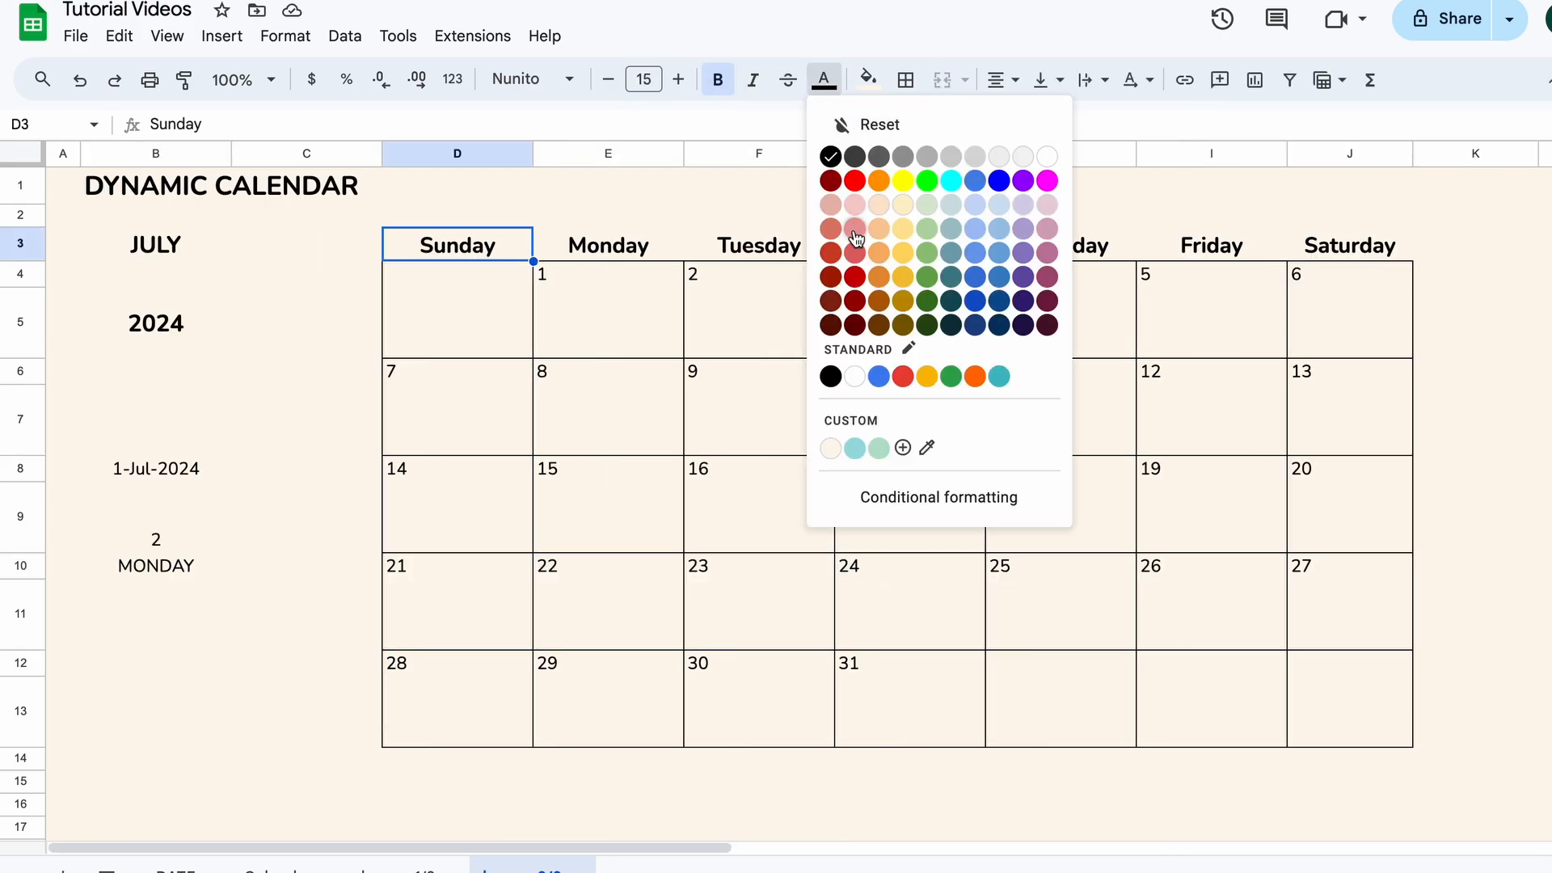
left_click(857, 255)
left_click(561, 319)
Step: Change the text colour of the Sunday dates in D6, D8, D10 and D12 to the same light red
left_click(495, 243)
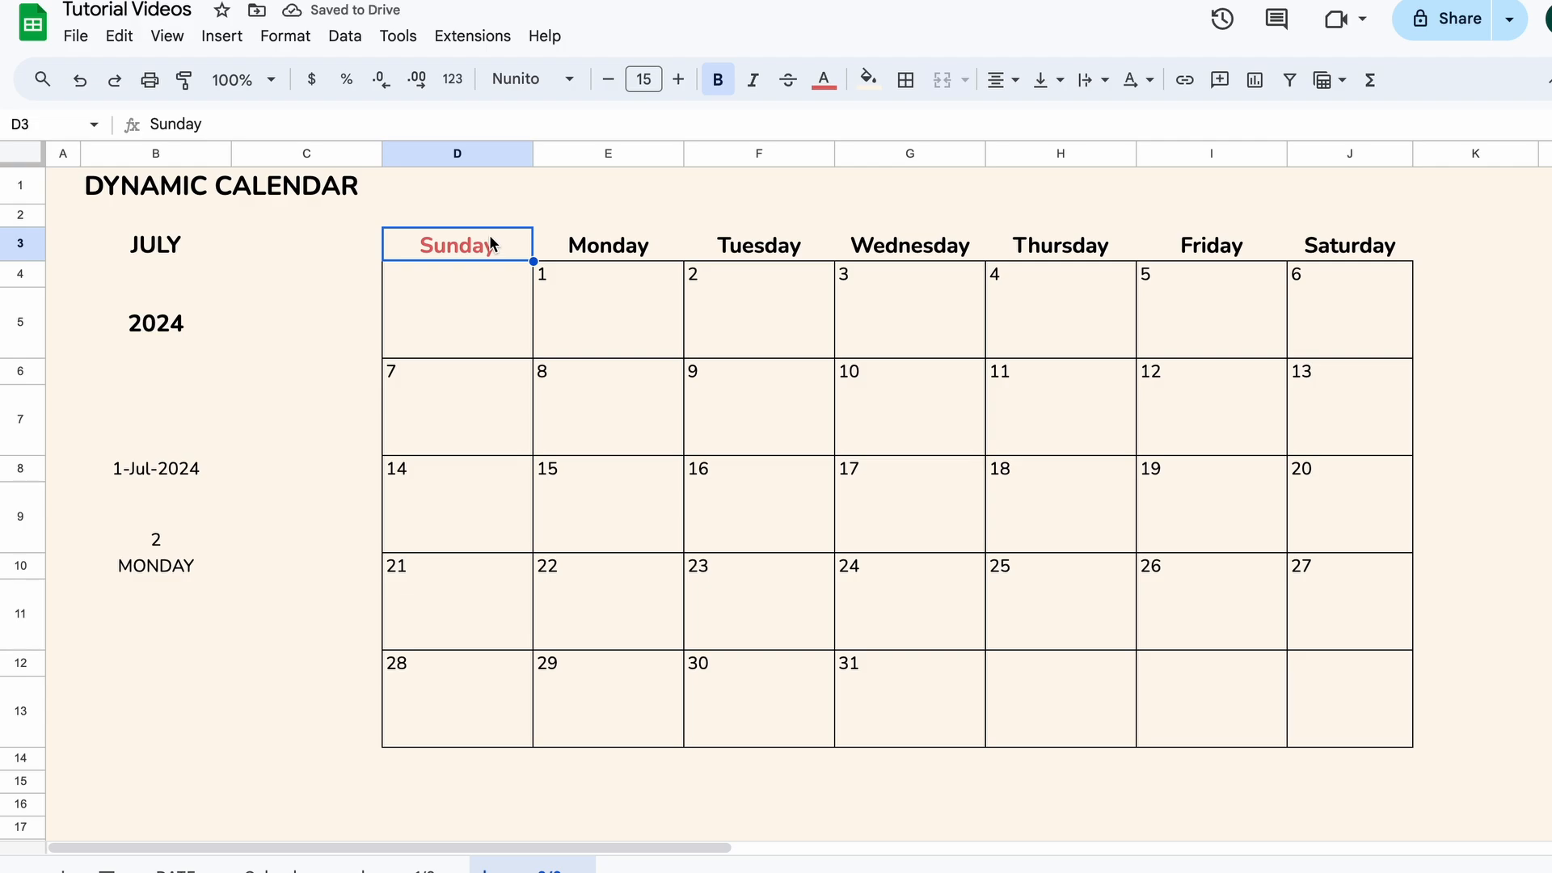
left_click(421, 737, "shift")
left_click(409, 659)
left_click(409, 565, "ctrl")
left_click(408, 470, "ctrl")
left_click(413, 374, "ctrl")
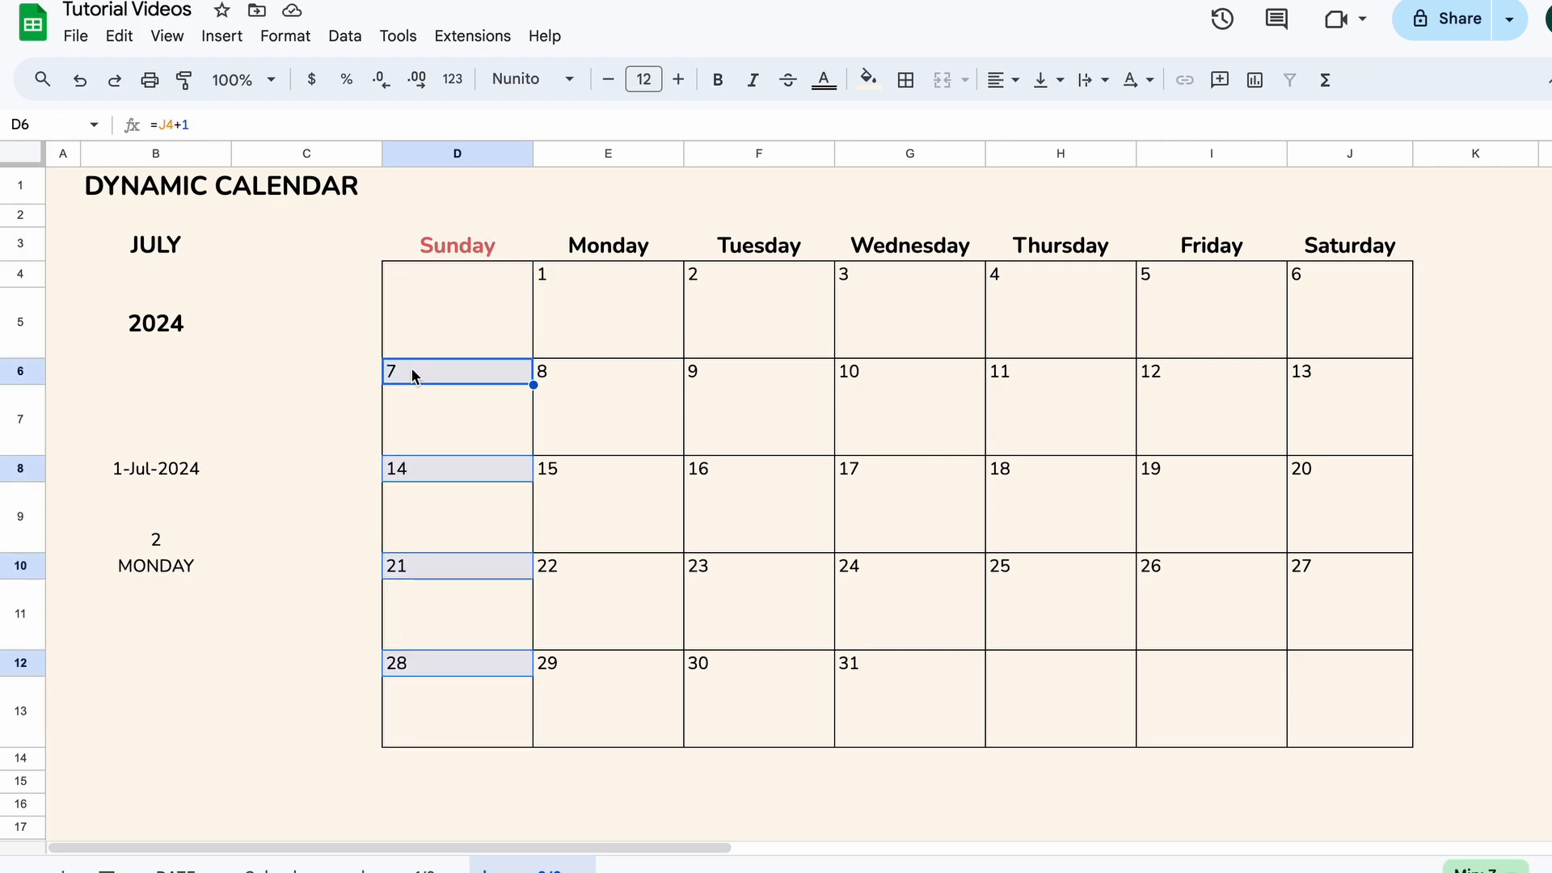
left_click(825, 80)
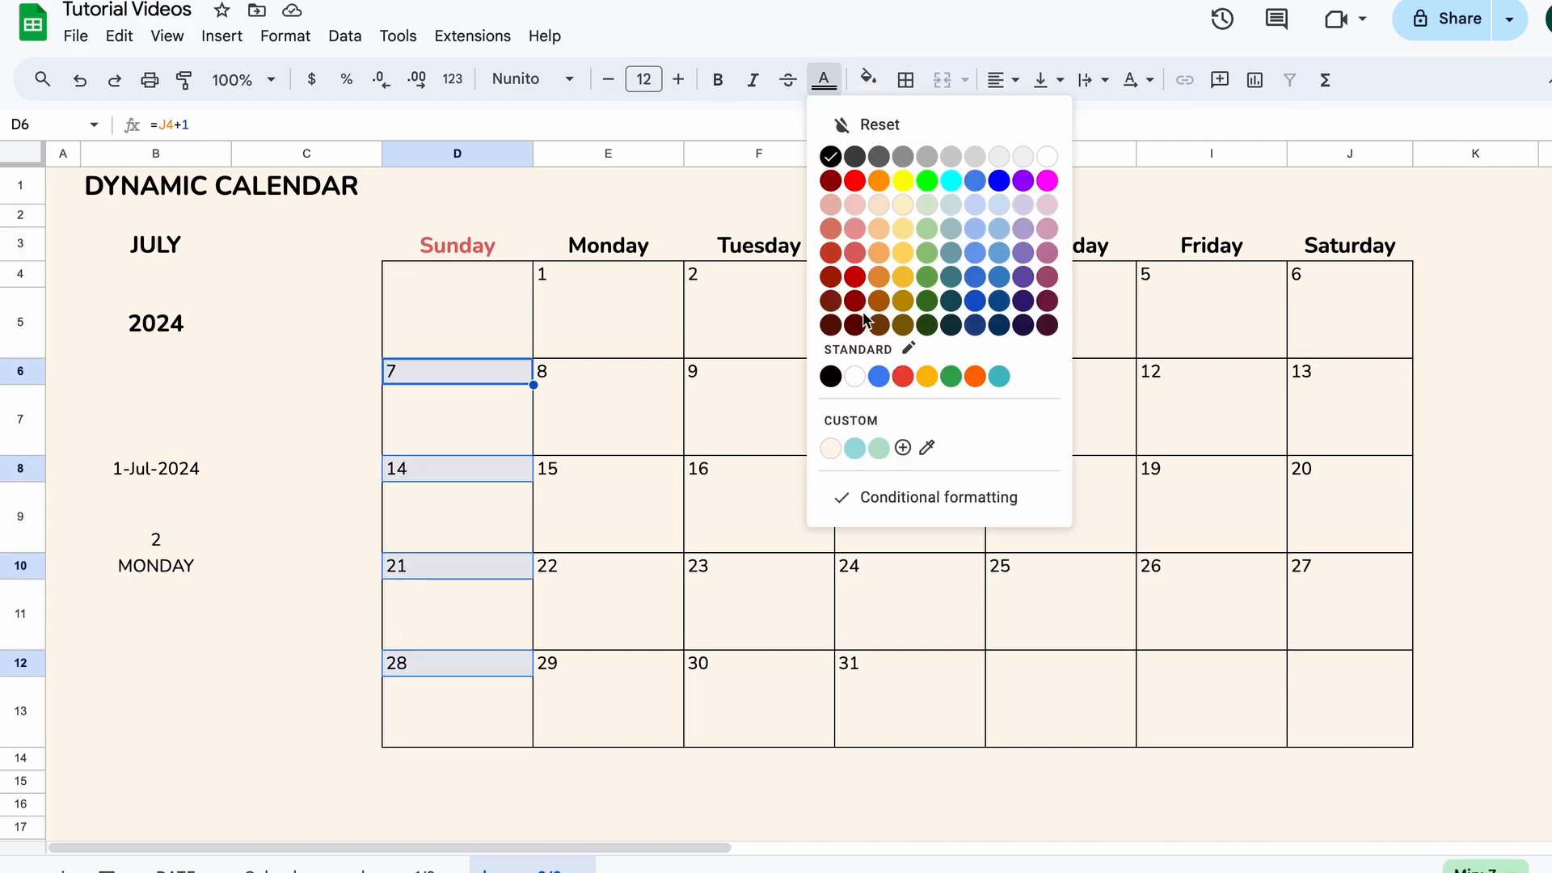
left_click(854, 253)
left_click(756, 324)
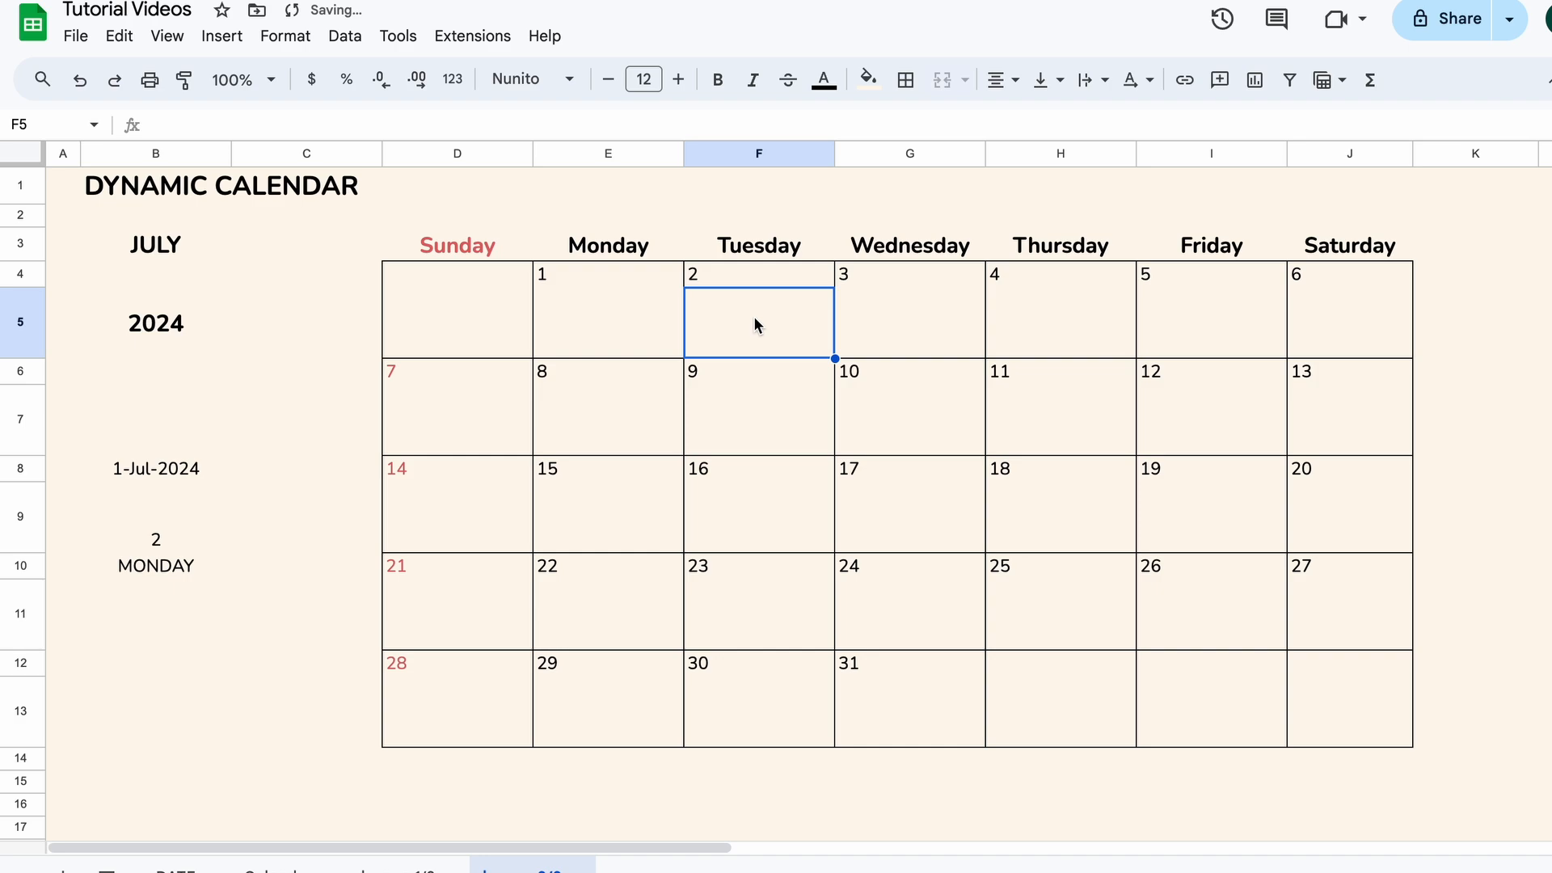
left_click(862, 224)
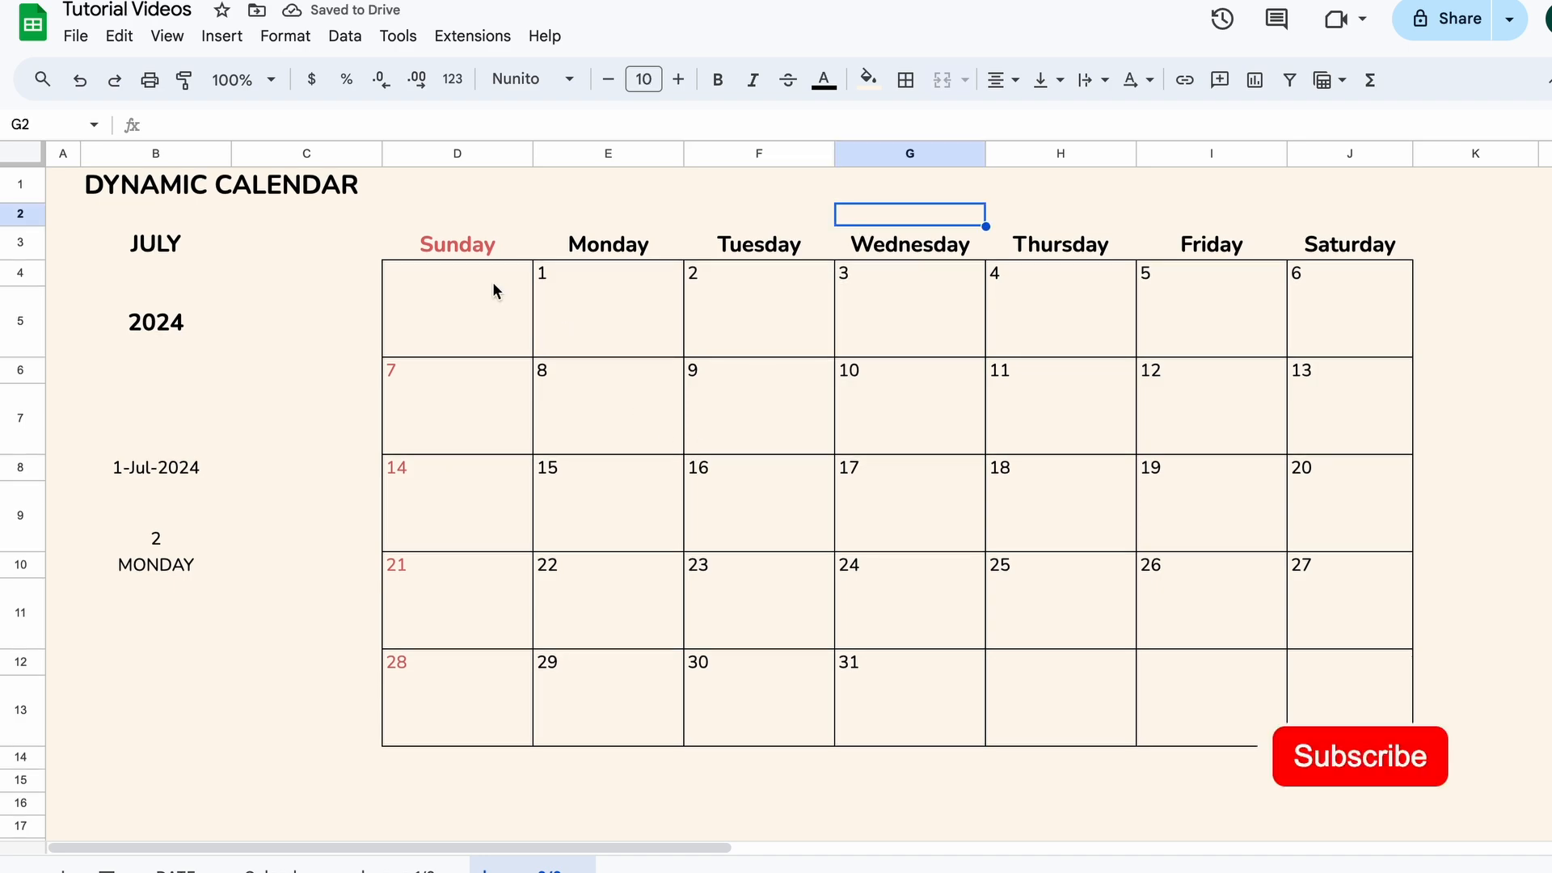
Step: Test the calendar by entering JUNE, AUGUST and DECEMBER one after another as the month in B3
left_click(230, 251)
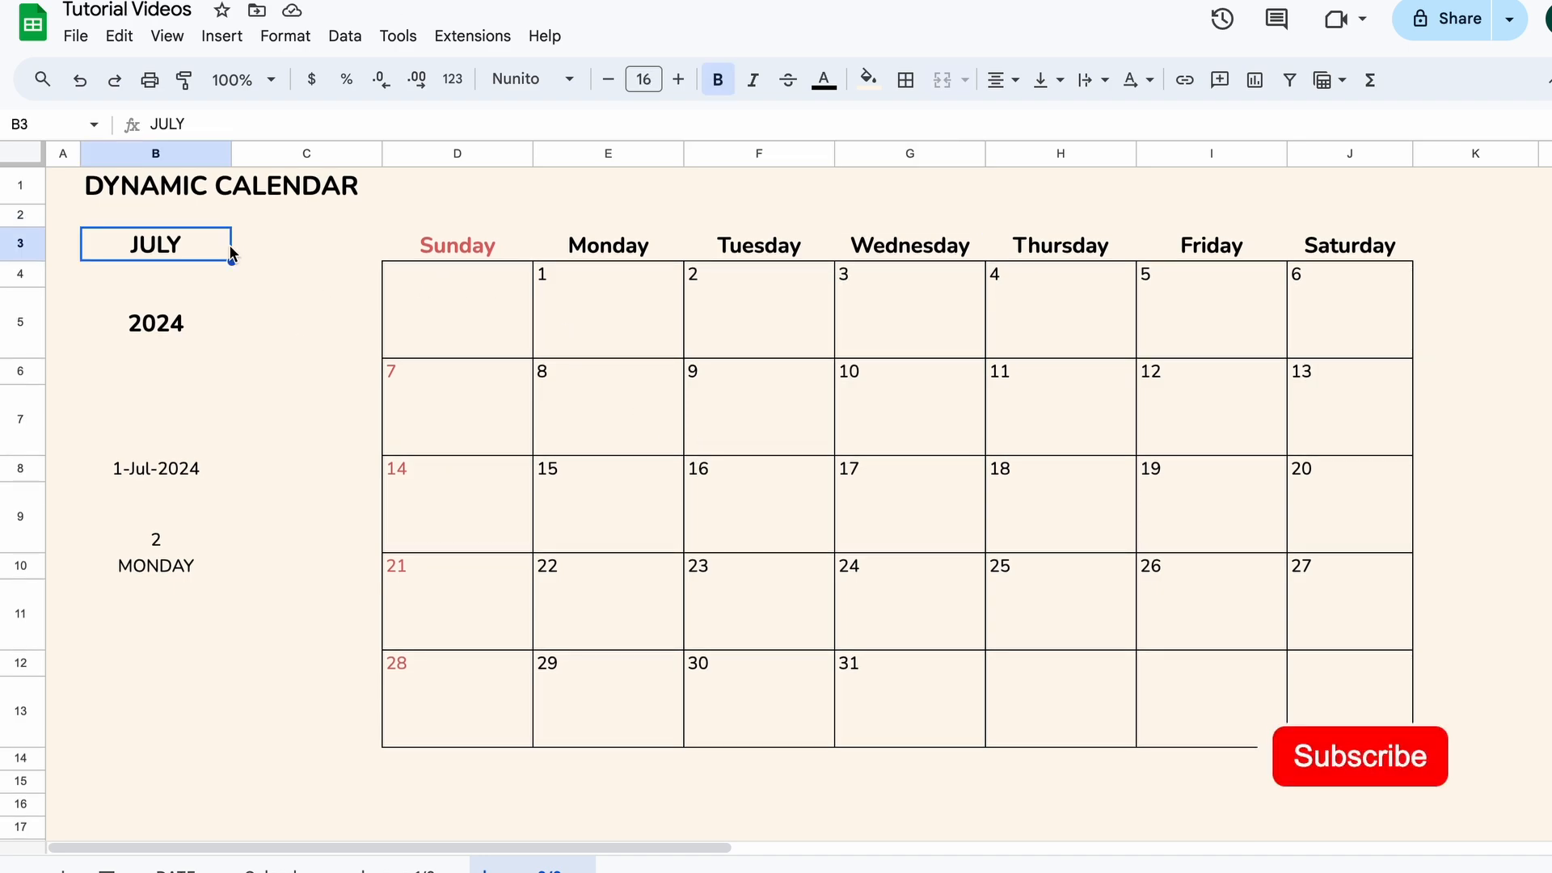
type("JUNE")
key("Return")
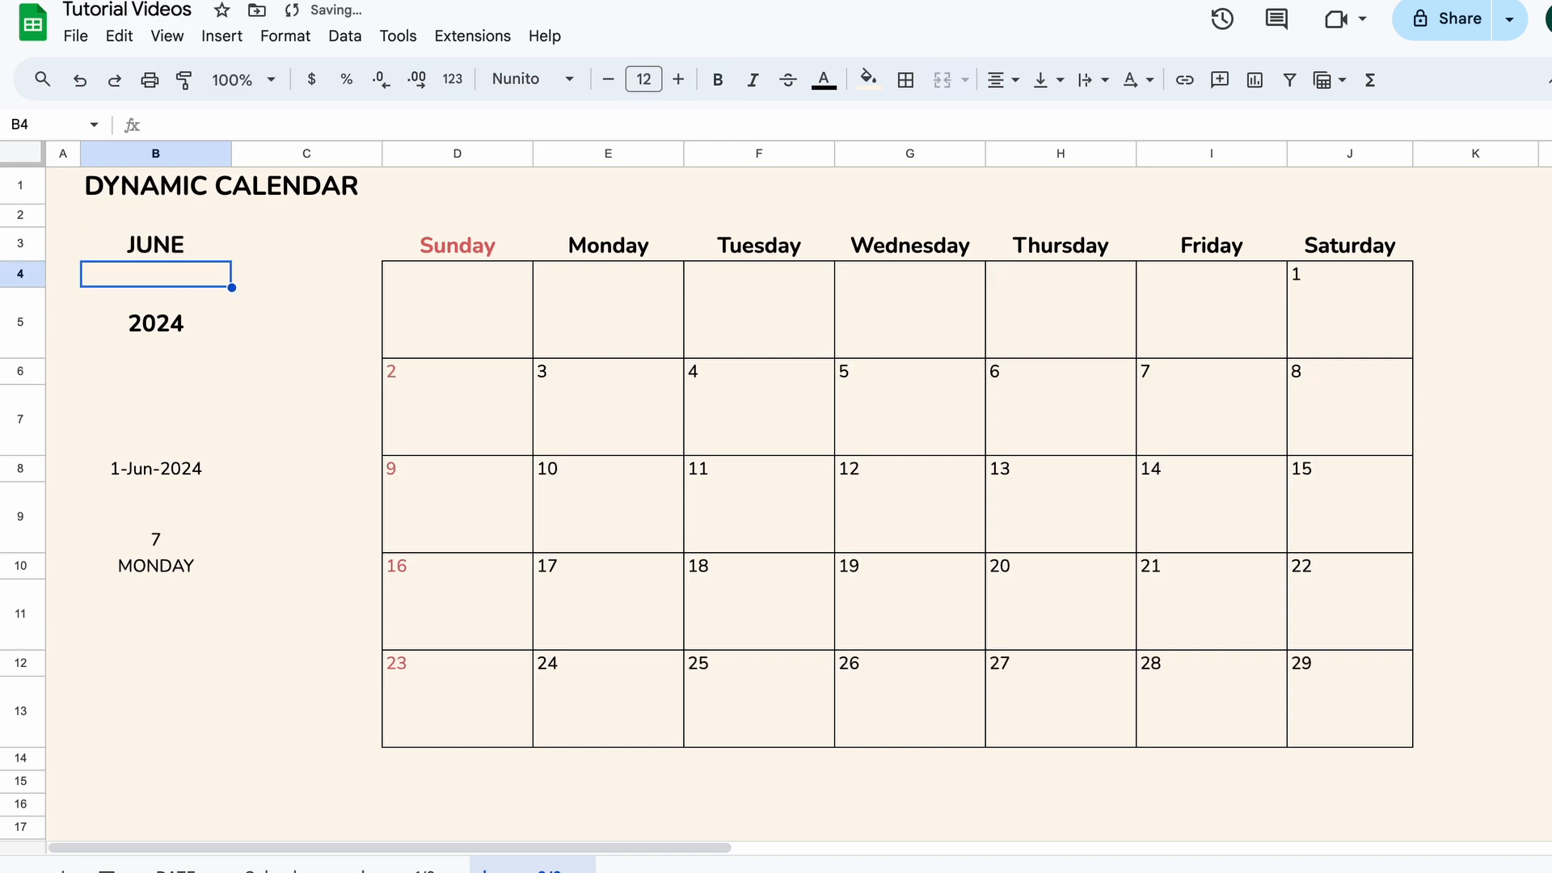
key("Up")
type("AUGUST")
key("Return")
key("Up")
type("DECEMBER")
key("Return")
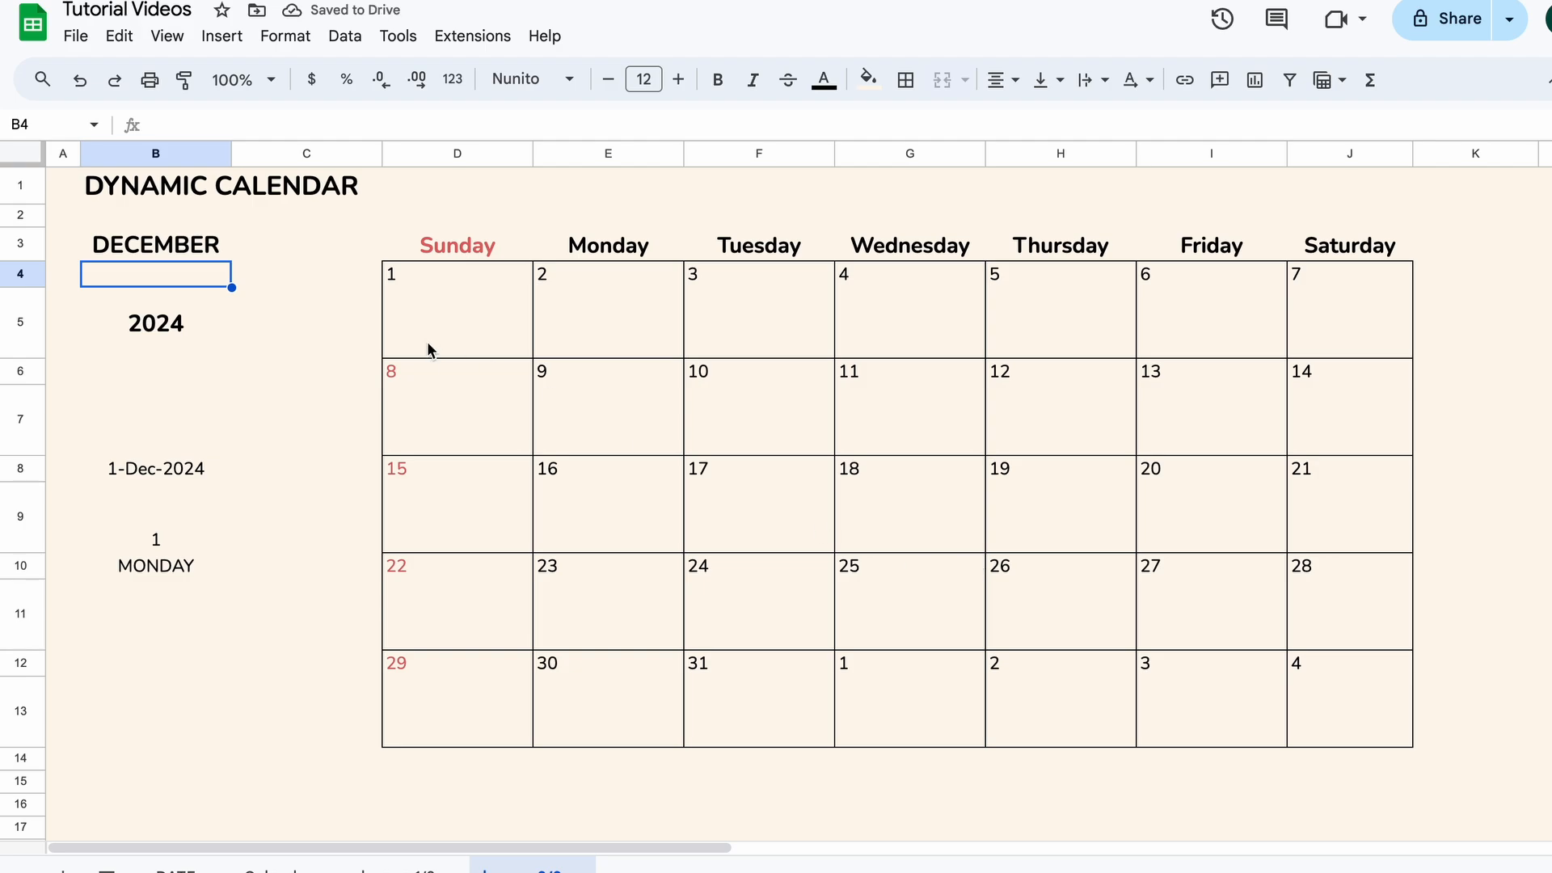
Step: Add a data validation rule to the month cell B3 with the criteria Dropdown (from a range)
left_click(224, 247)
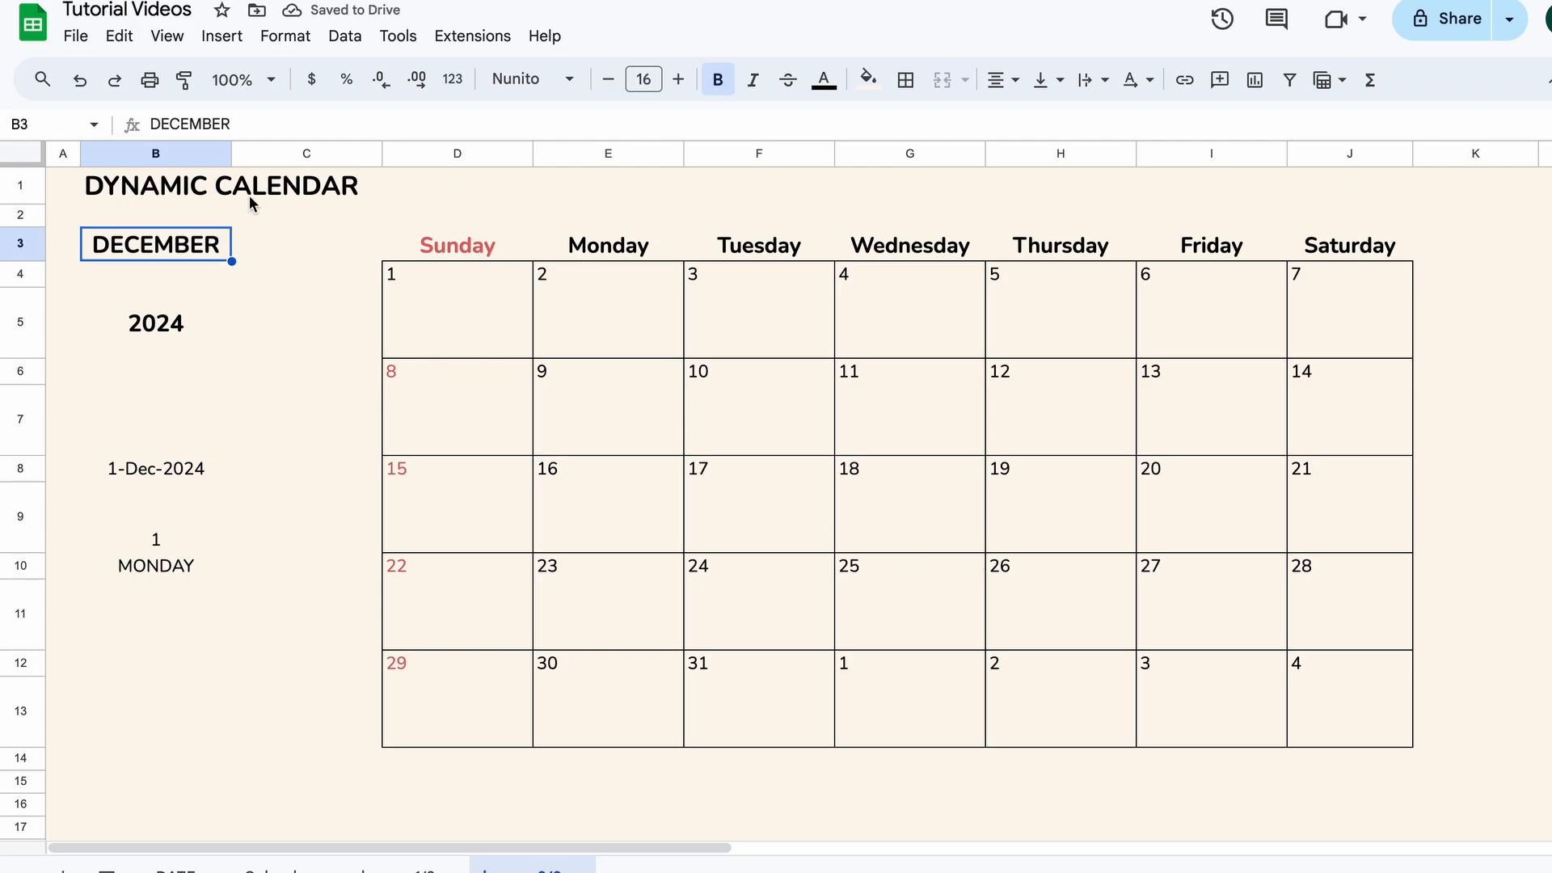
left_click(354, 38)
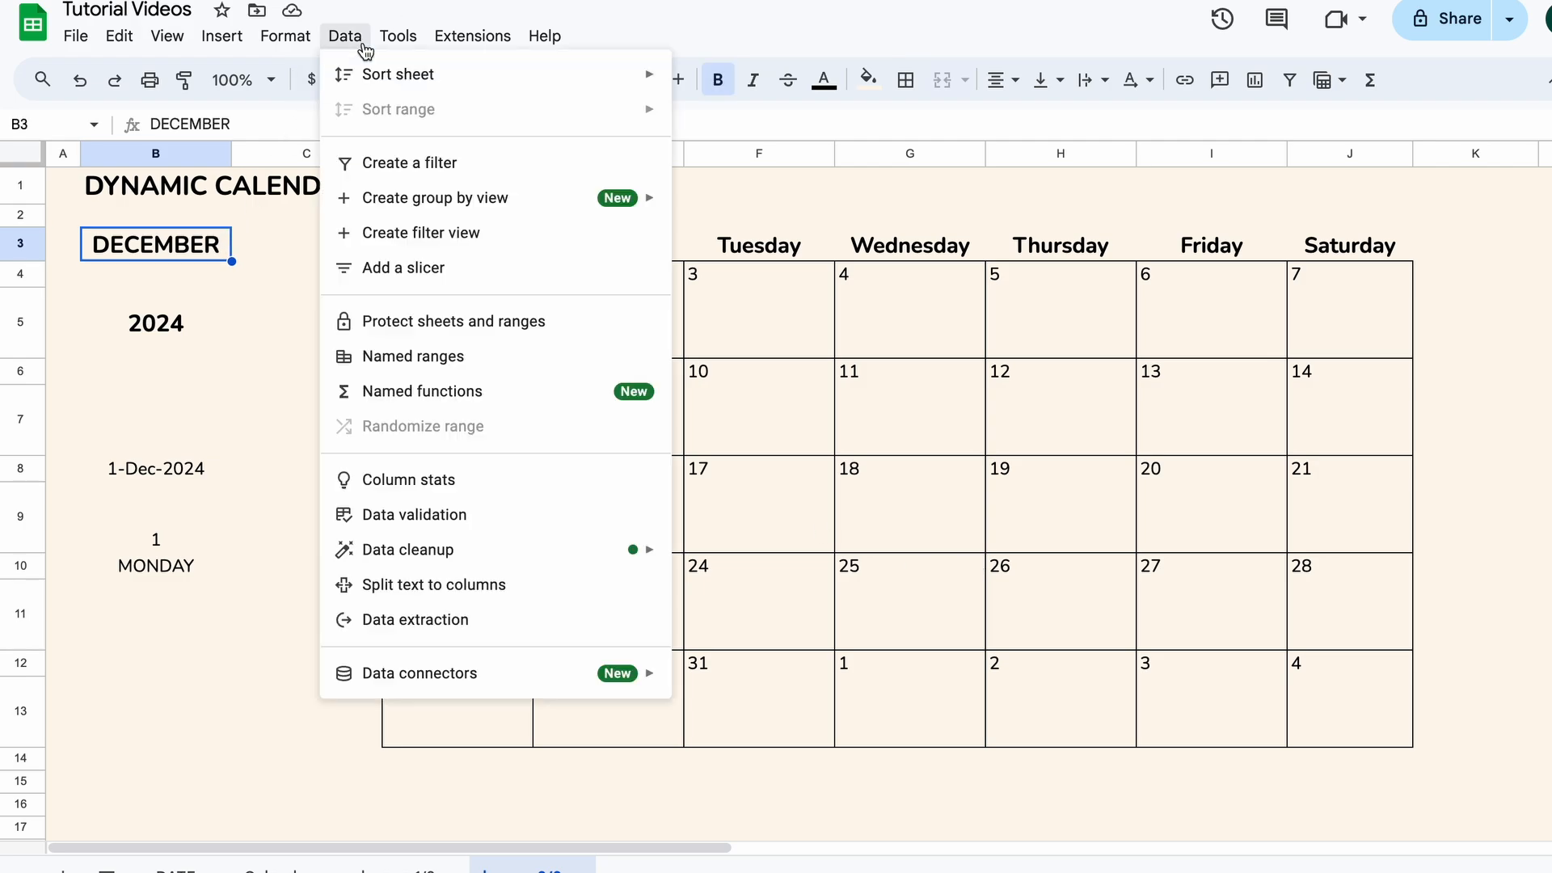
left_click(493, 517)
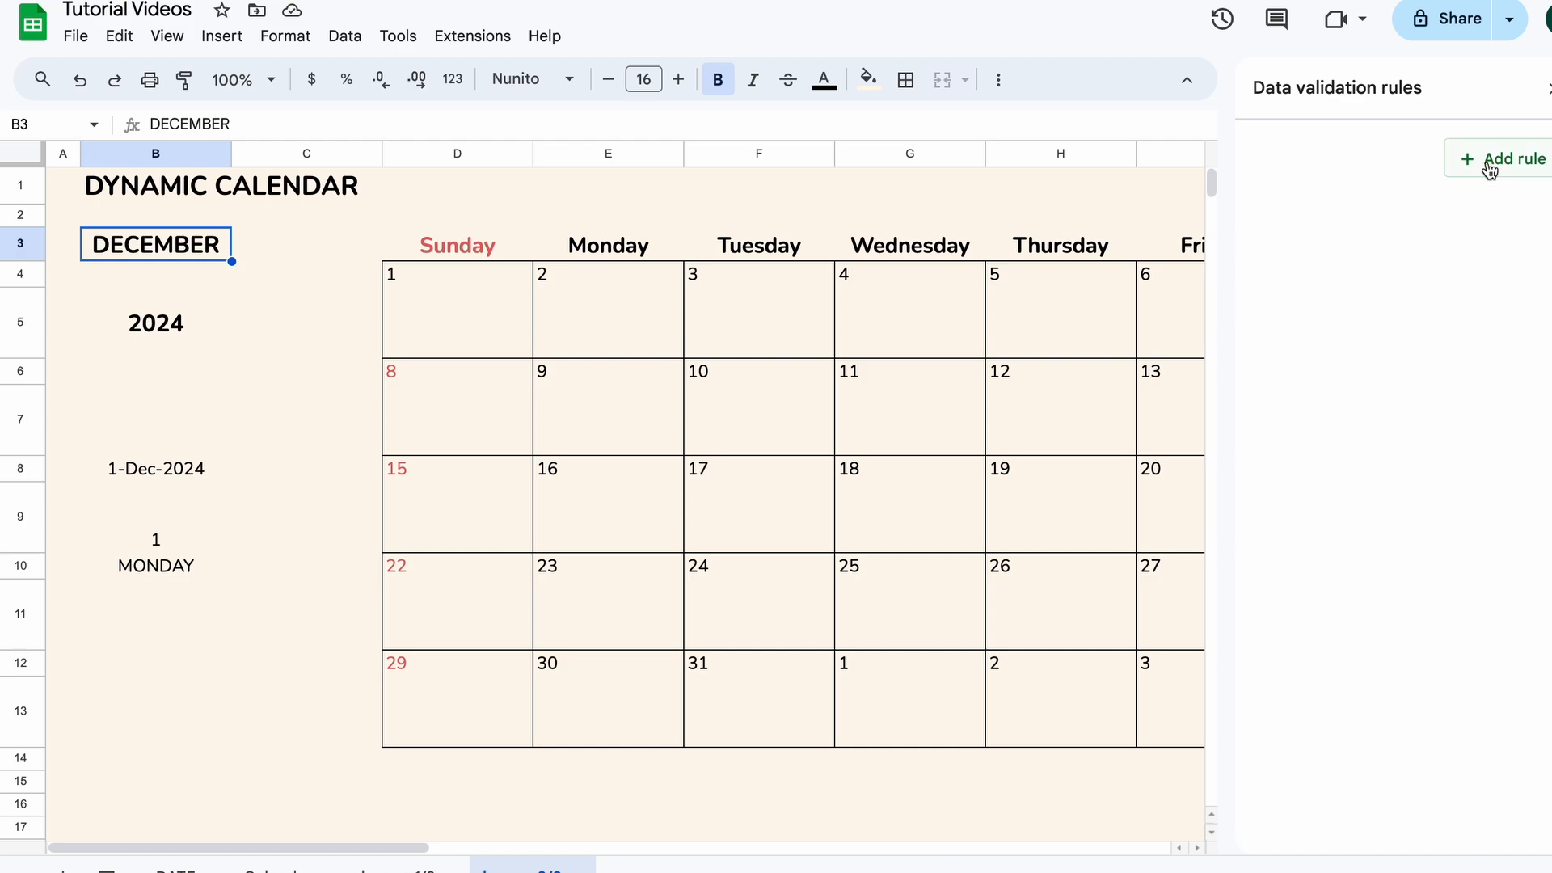
left_click(1490, 165)
left_click(1526, 277)
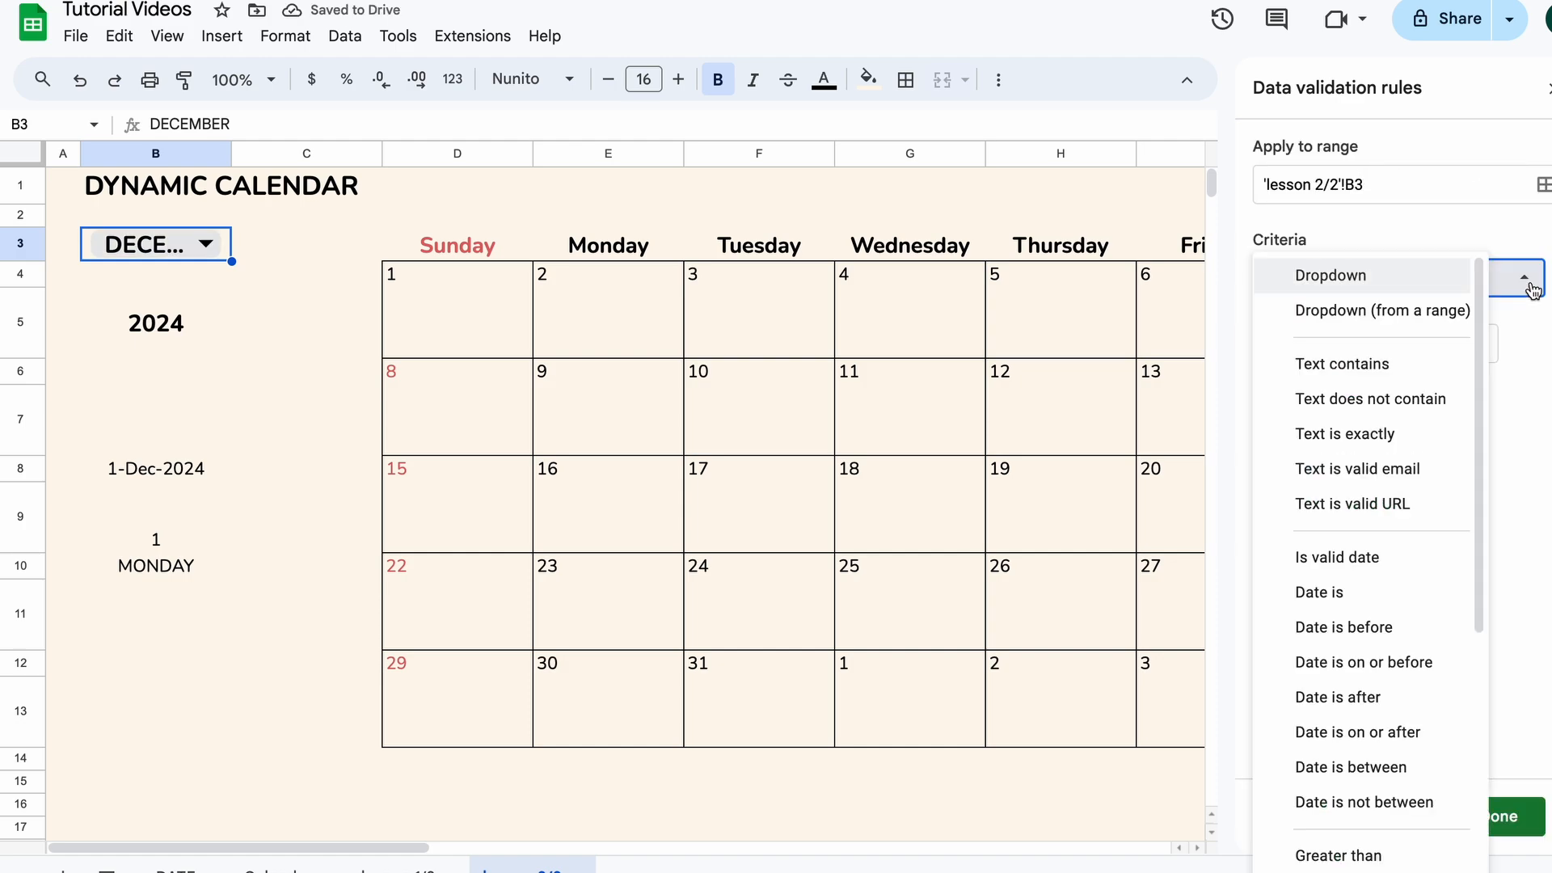
left_click(1443, 312)
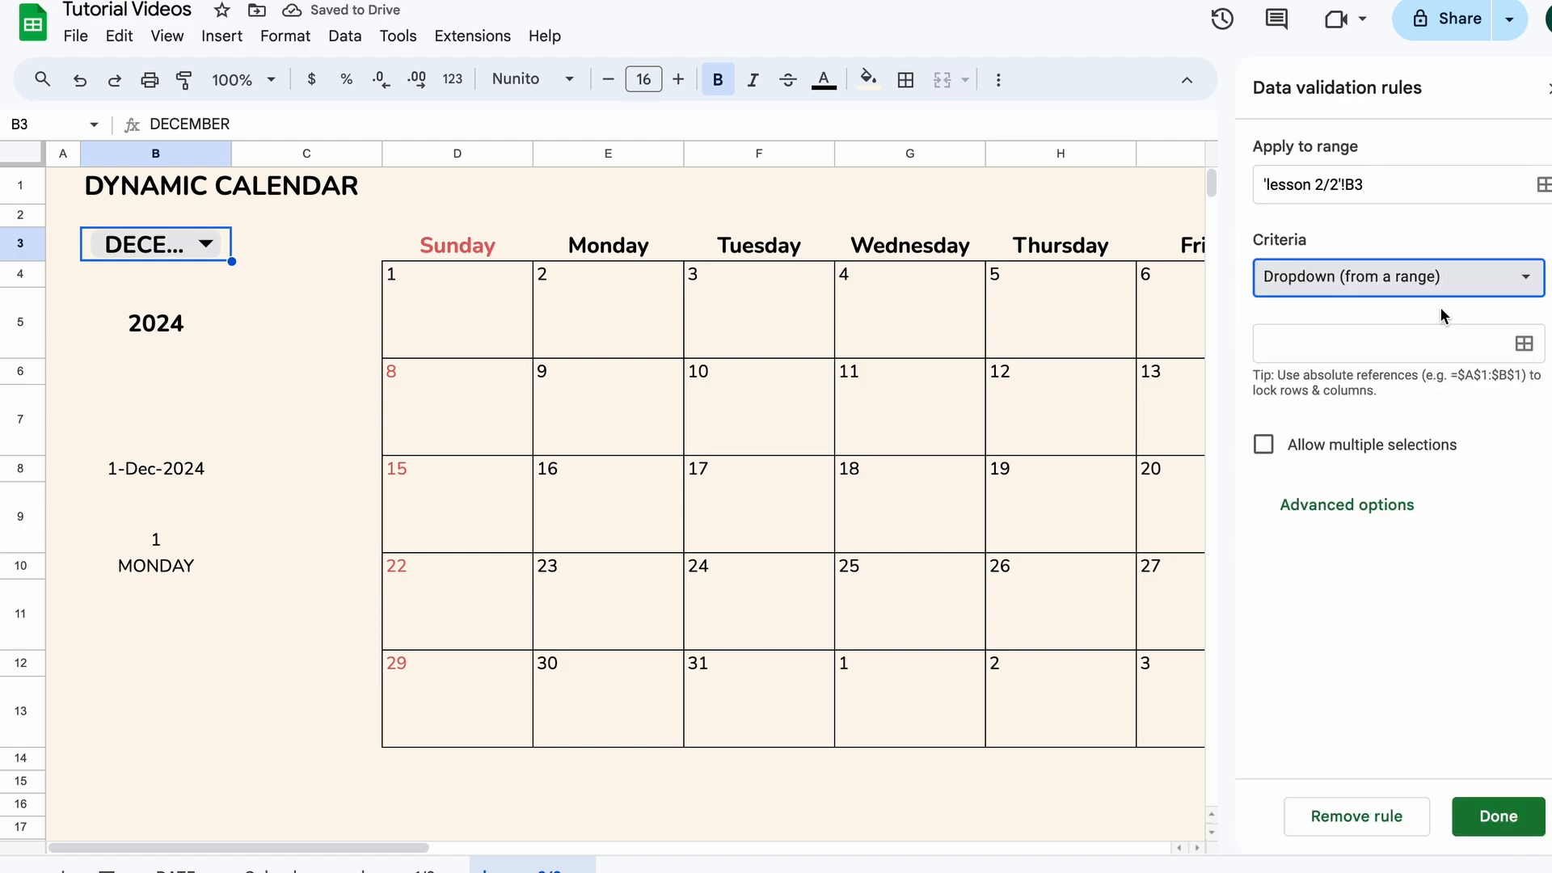
Step: Use the month names January to December in B7:B18 of the DATE function sheet as the dropdown's source range
left_click(1524, 345)
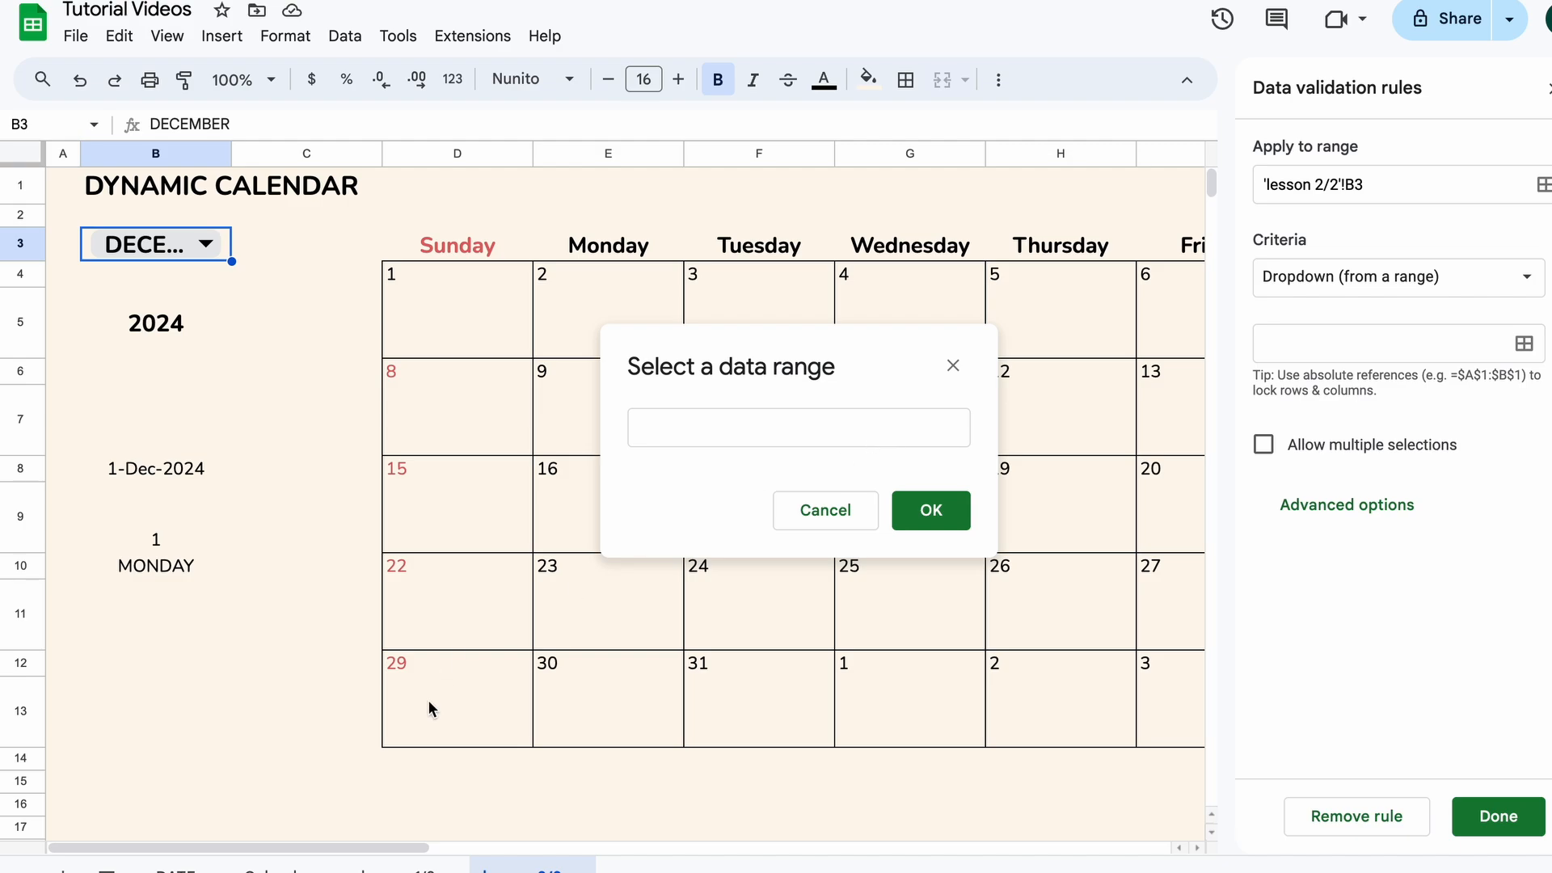
left_click(408, 868)
left_click_drag(275, 338, 257, 625)
left_click(929, 510)
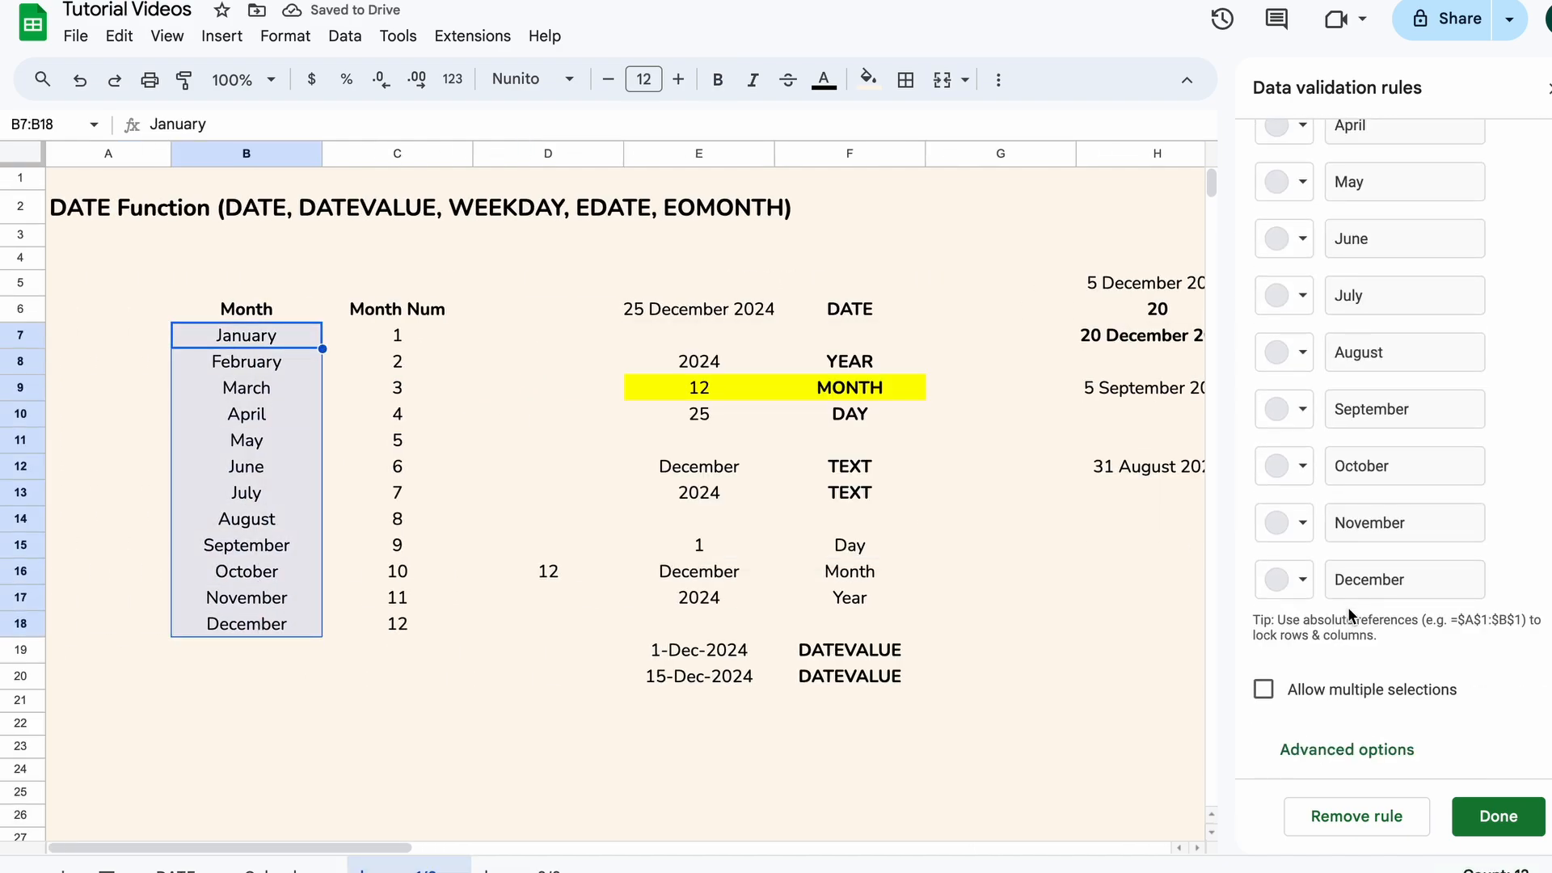
Step: Set the dropdown's display style to Arrow, return to the calendar sheet and save the validation rule
left_click(1366, 749)
left_click(1267, 710)
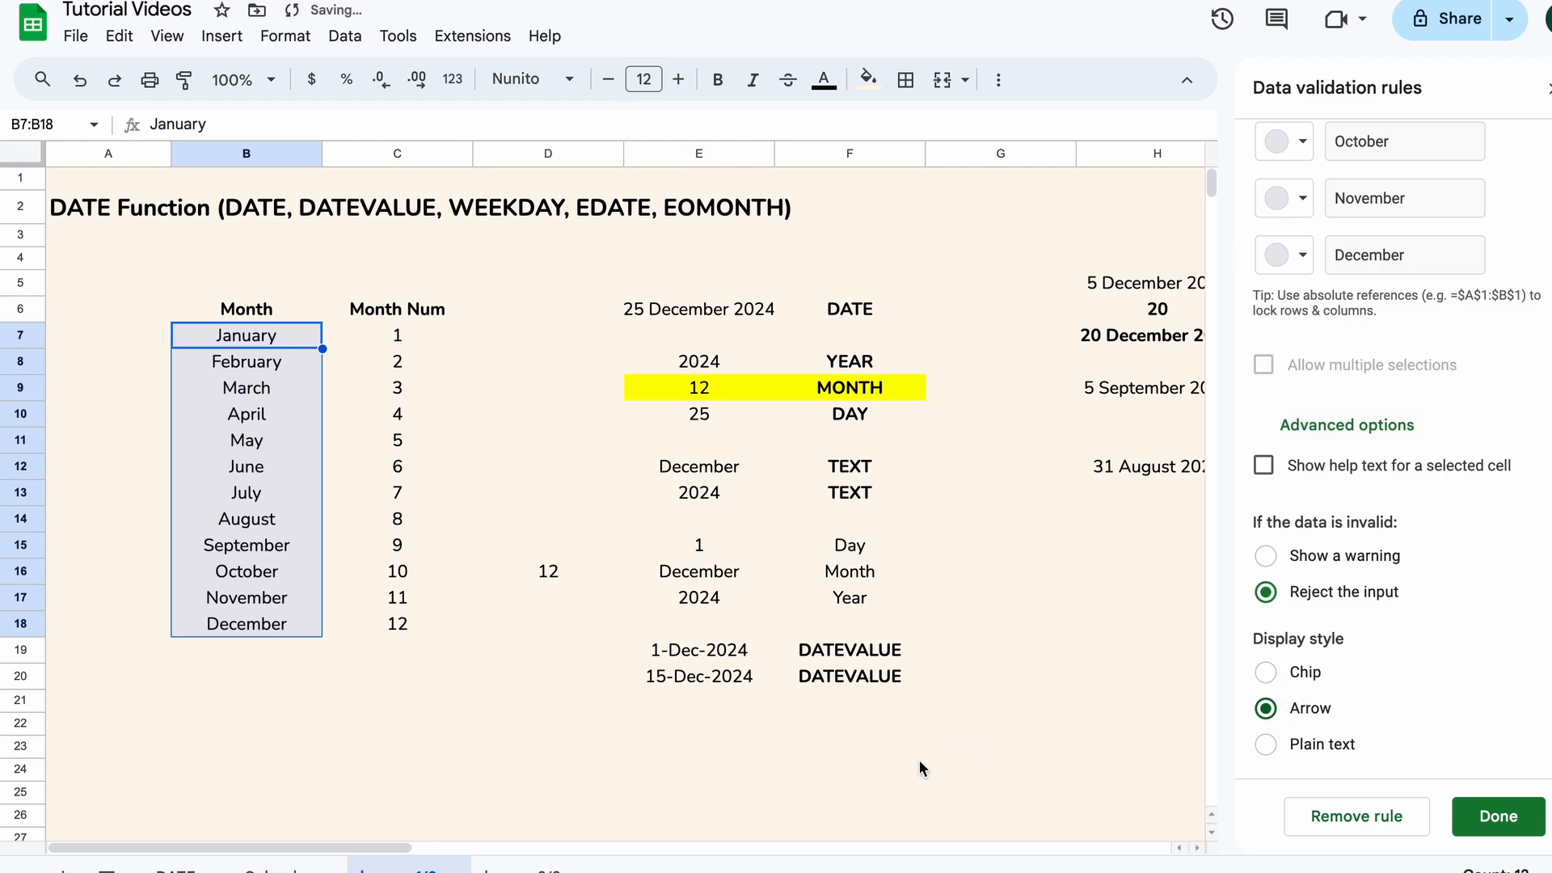
left_click(533, 866)
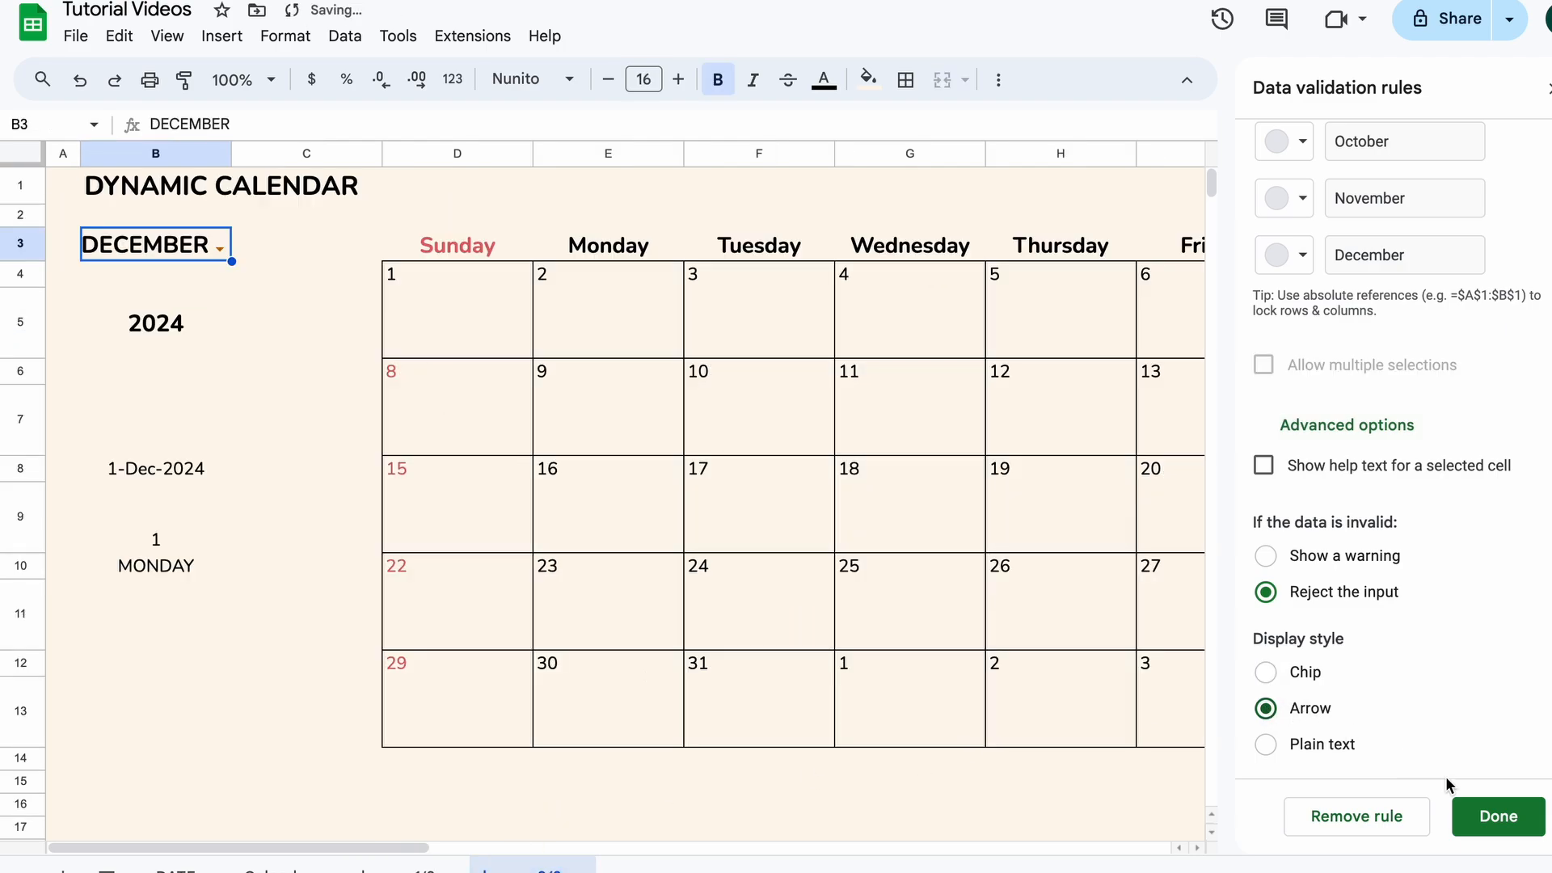
left_click(1494, 818)
Step: Widen column B slightly and close the data validation rules
left_click(332, 311)
left_click_drag(231, 154, 243, 154)
left_click(1548, 88)
Step: Test the month dropdown in B3 by choosing June, May, March and October in turn
left_click(232, 249)
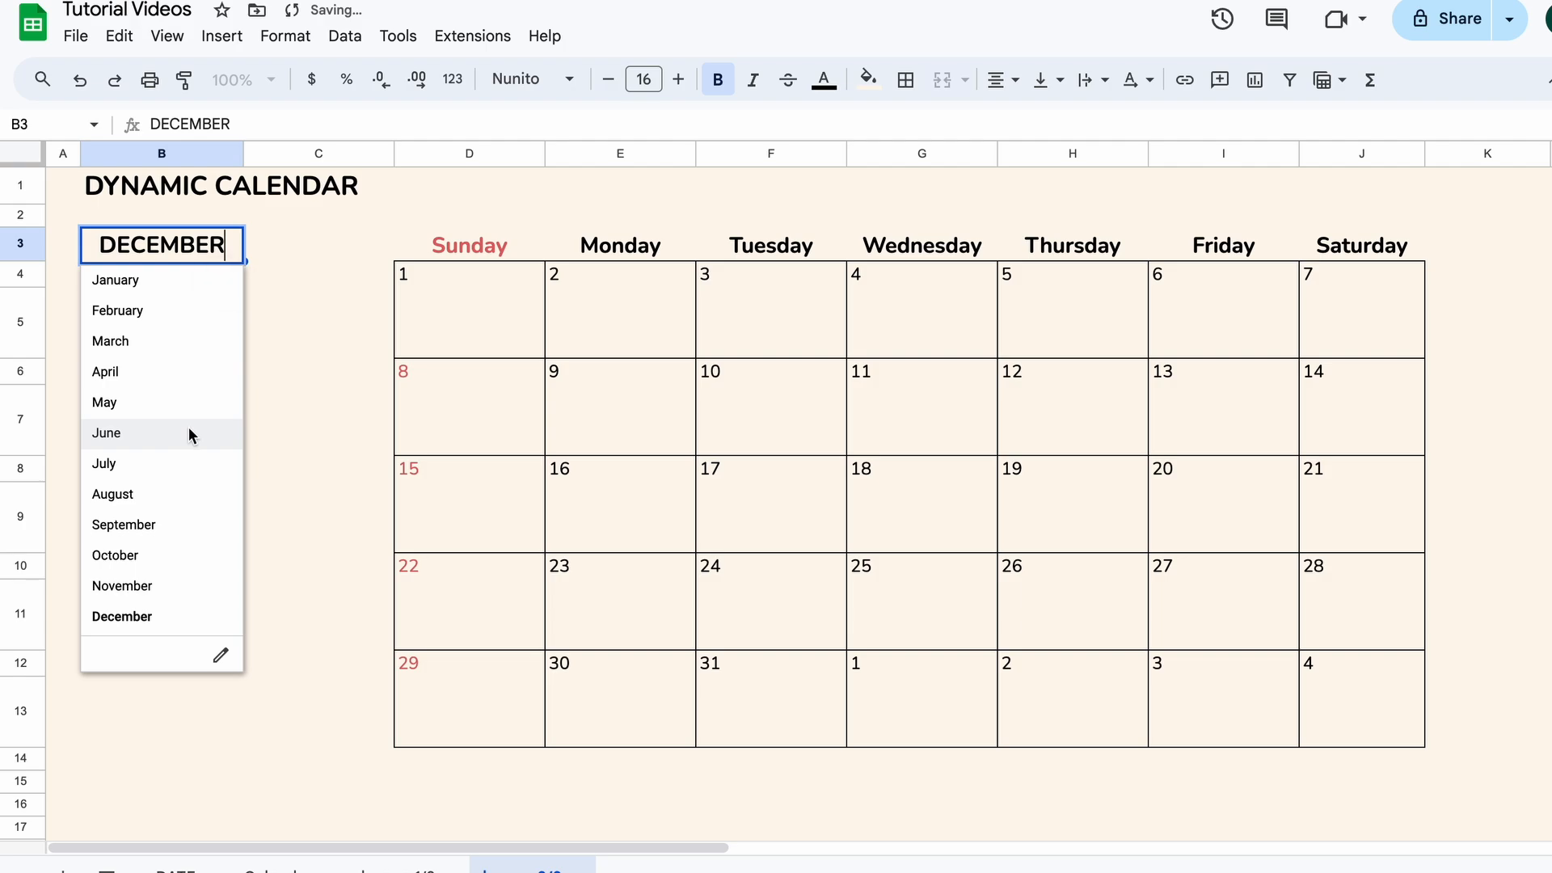
left_click(187, 428)
left_click(232, 252)
left_click(196, 403)
left_click(232, 250)
left_click(169, 341)
left_click(234, 252)
left_click(116, 555)
Step: Hide the helper values in B8:B10 by setting their font size to 10 and their text to the custom cream background colour
left_click_drag(194, 469, 178, 562)
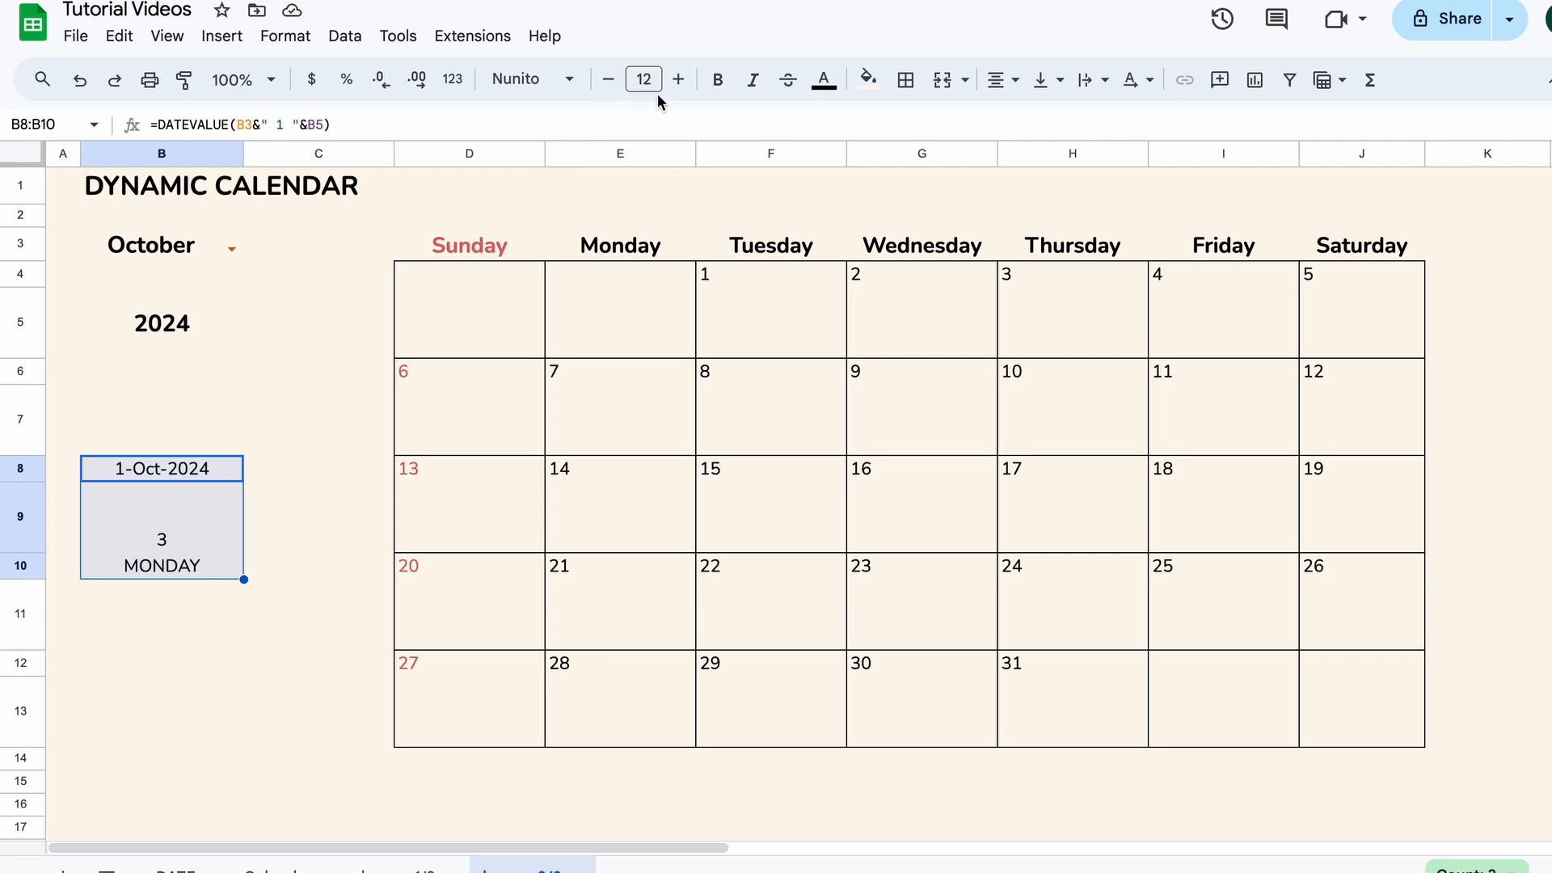
left_click(608, 79)
left_click(608, 79)
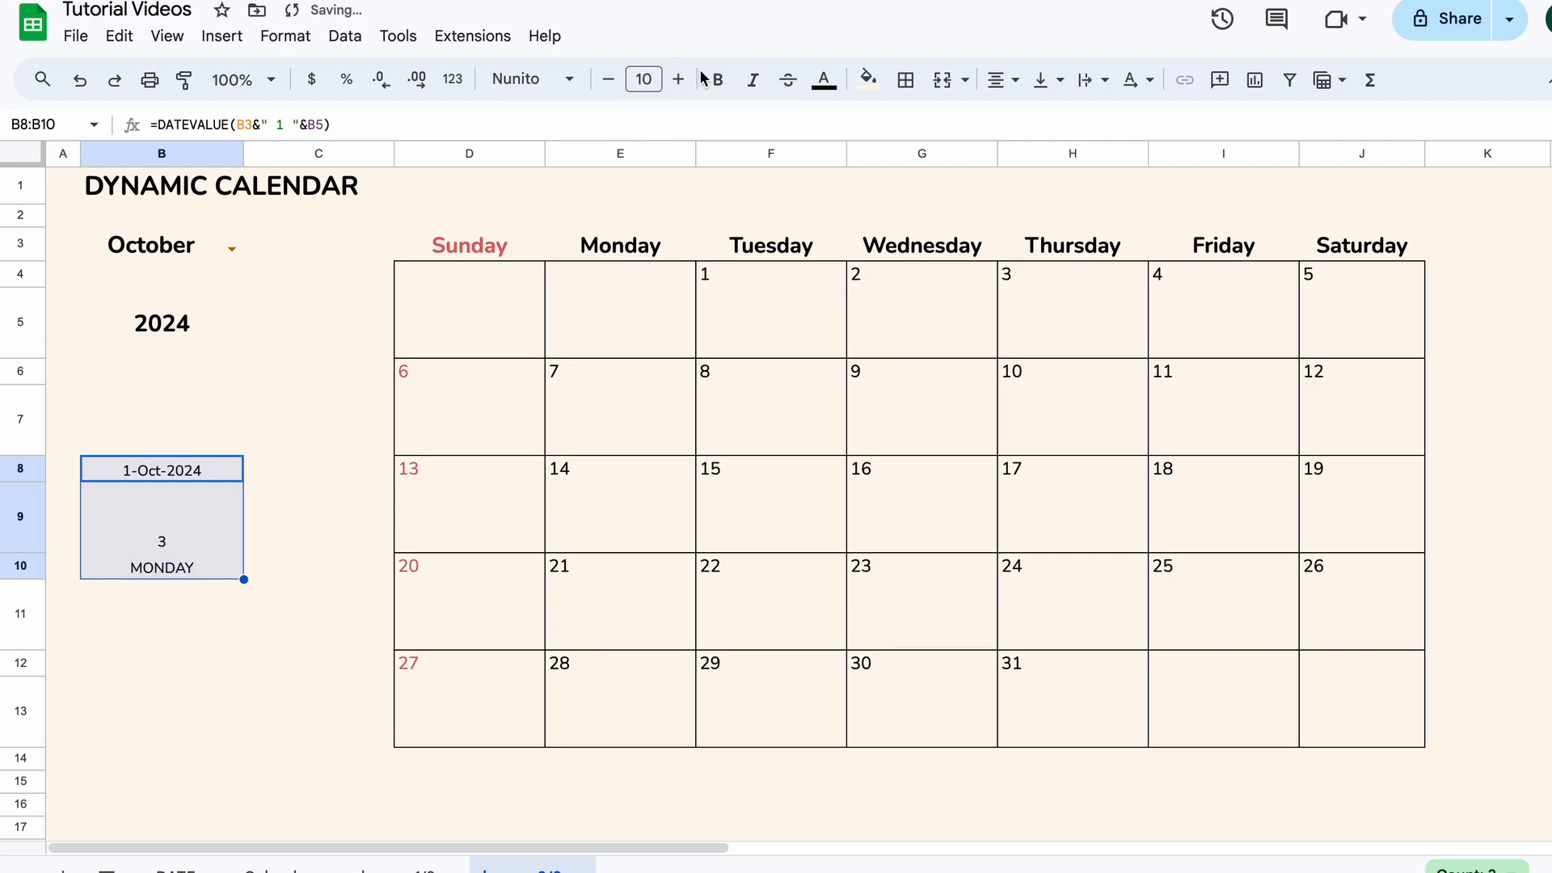
left_click(823, 81)
left_click(830, 447)
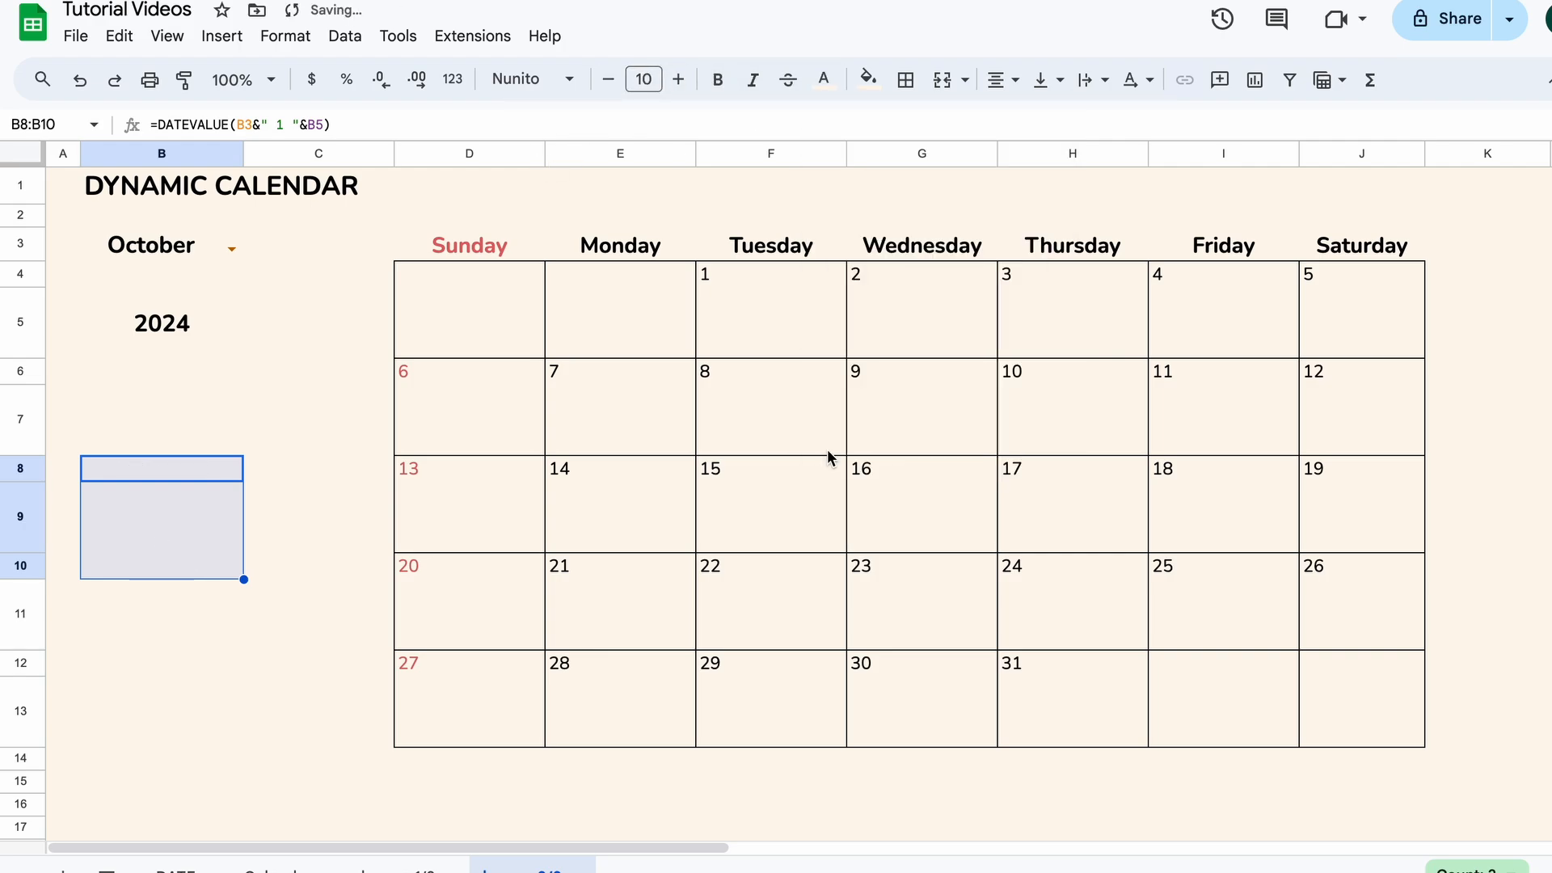
left_click(364, 391)
left_click(322, 333)
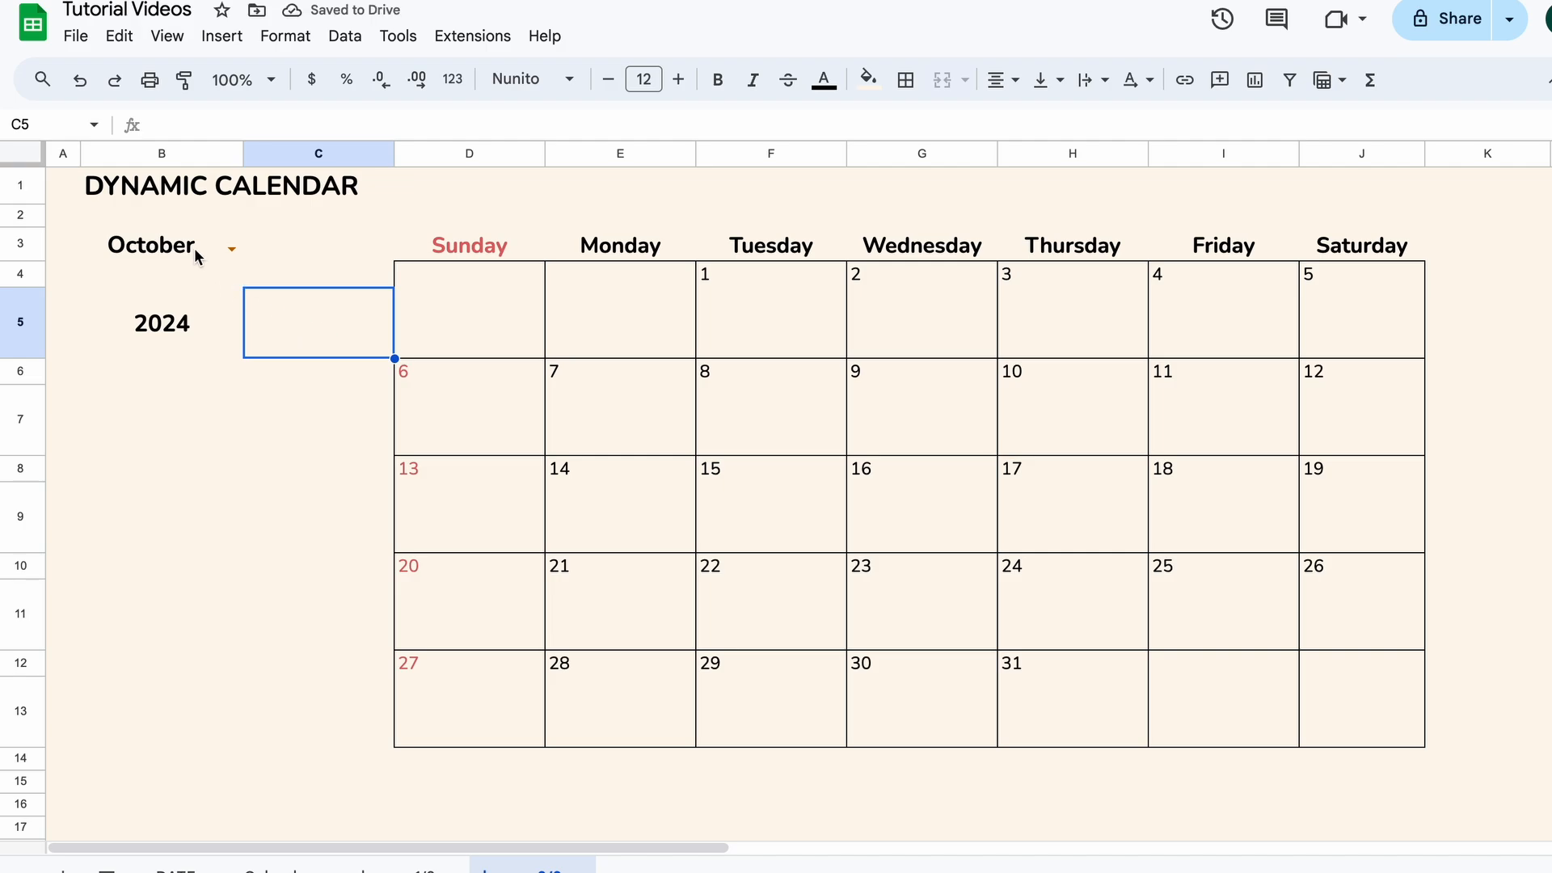
Step: Choose December from the month dropdown and enter XMAS in G11 below the 25th
left_click(232, 249)
left_click(172, 585)
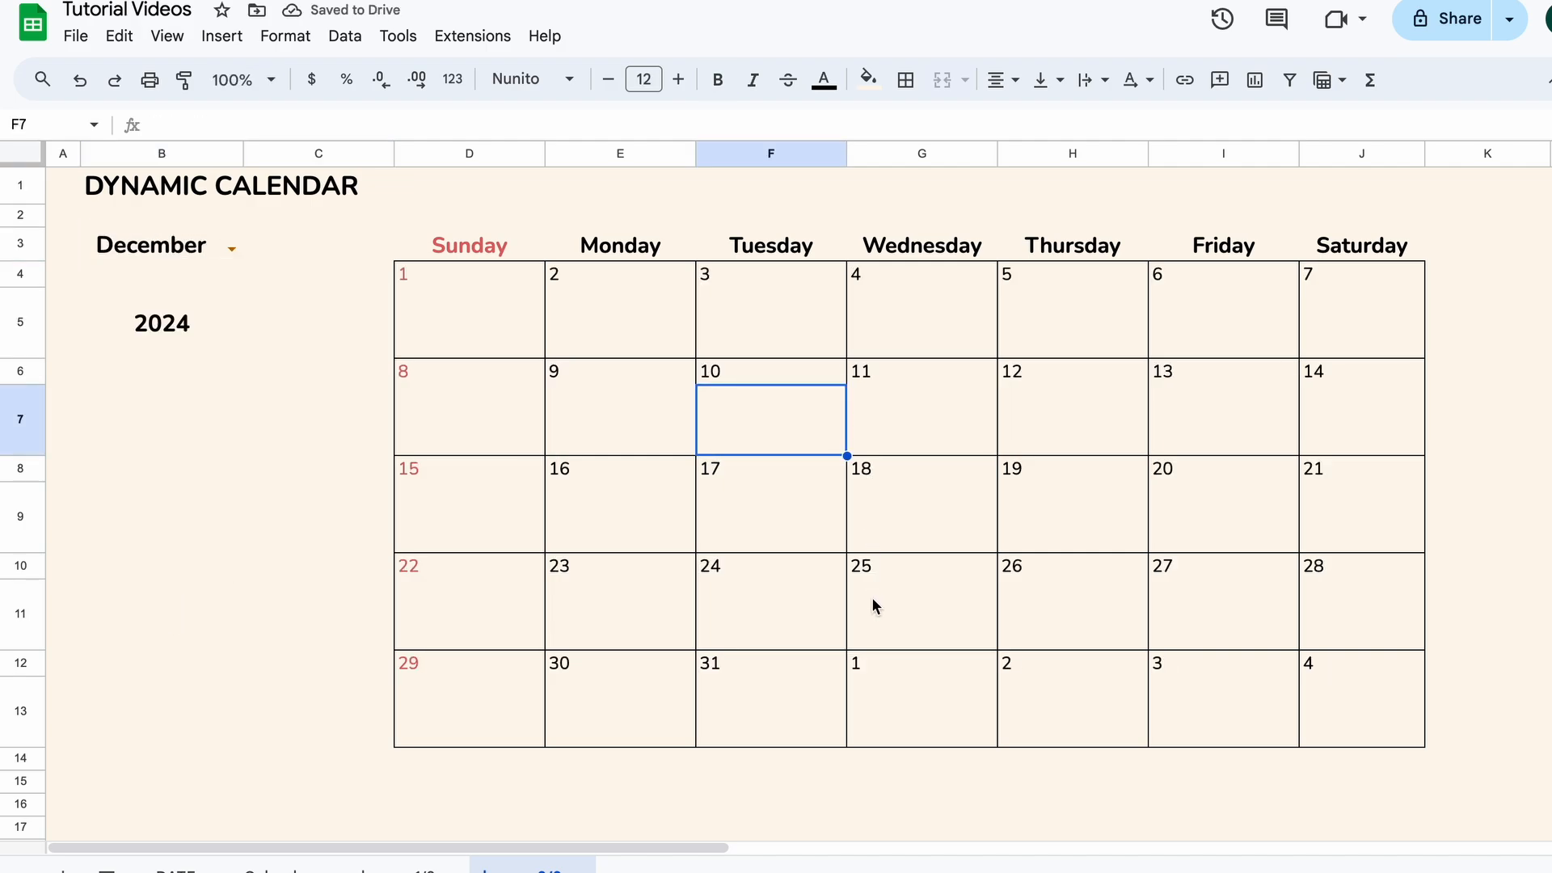
left_click(883, 632)
type("XMAS")
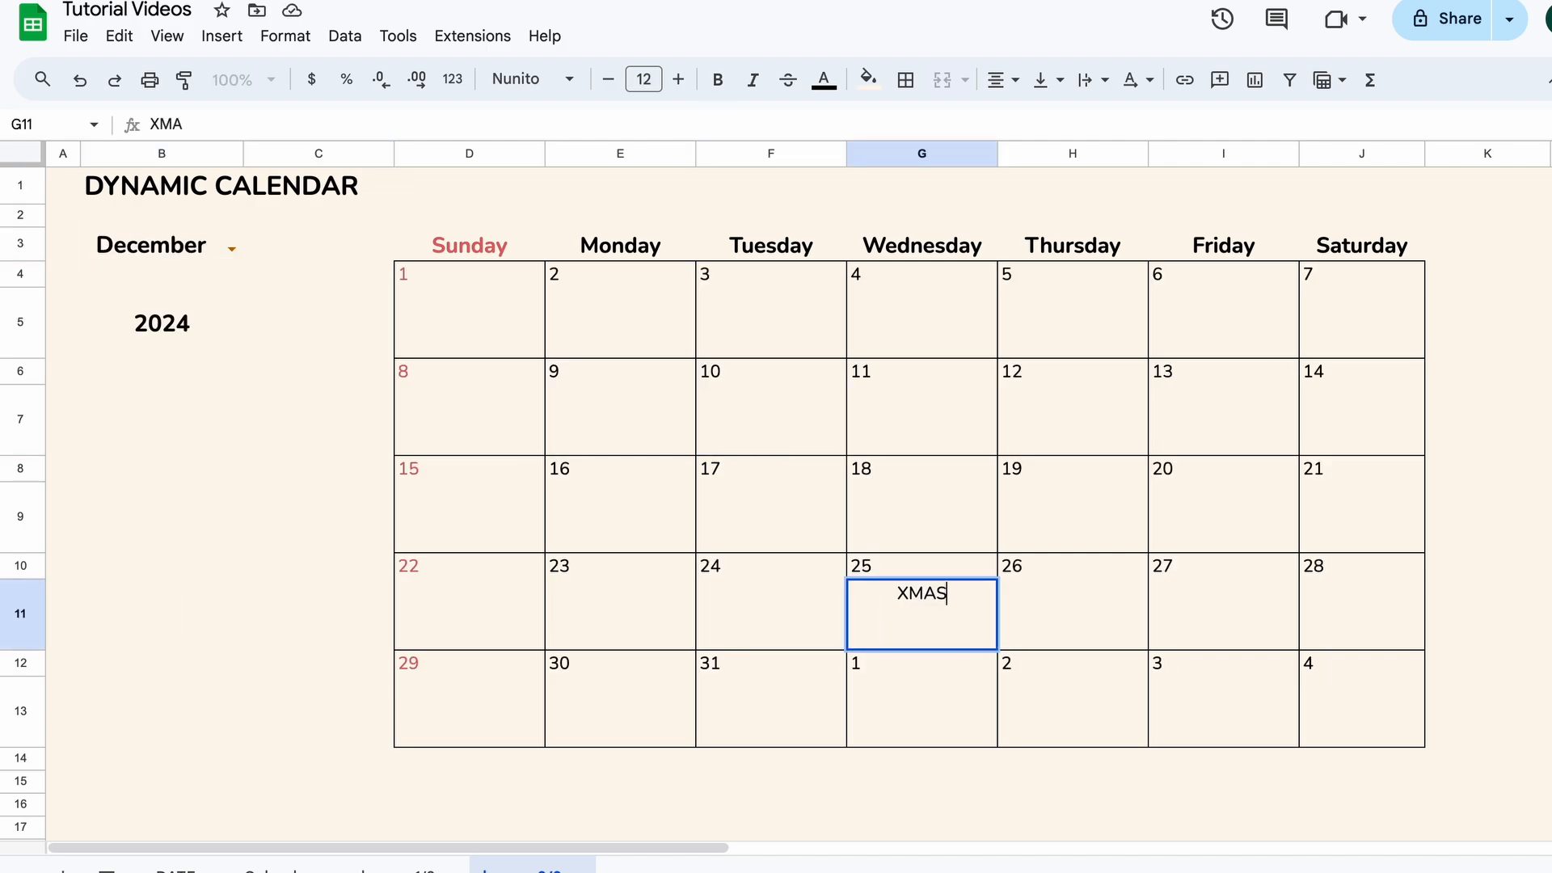
key("Return")
Step: Enter PARTY in H11 below the 26th and align it vertically to the middle
left_click(1053, 606)
type("PARTY")
key("Return")
left_click(1081, 614)
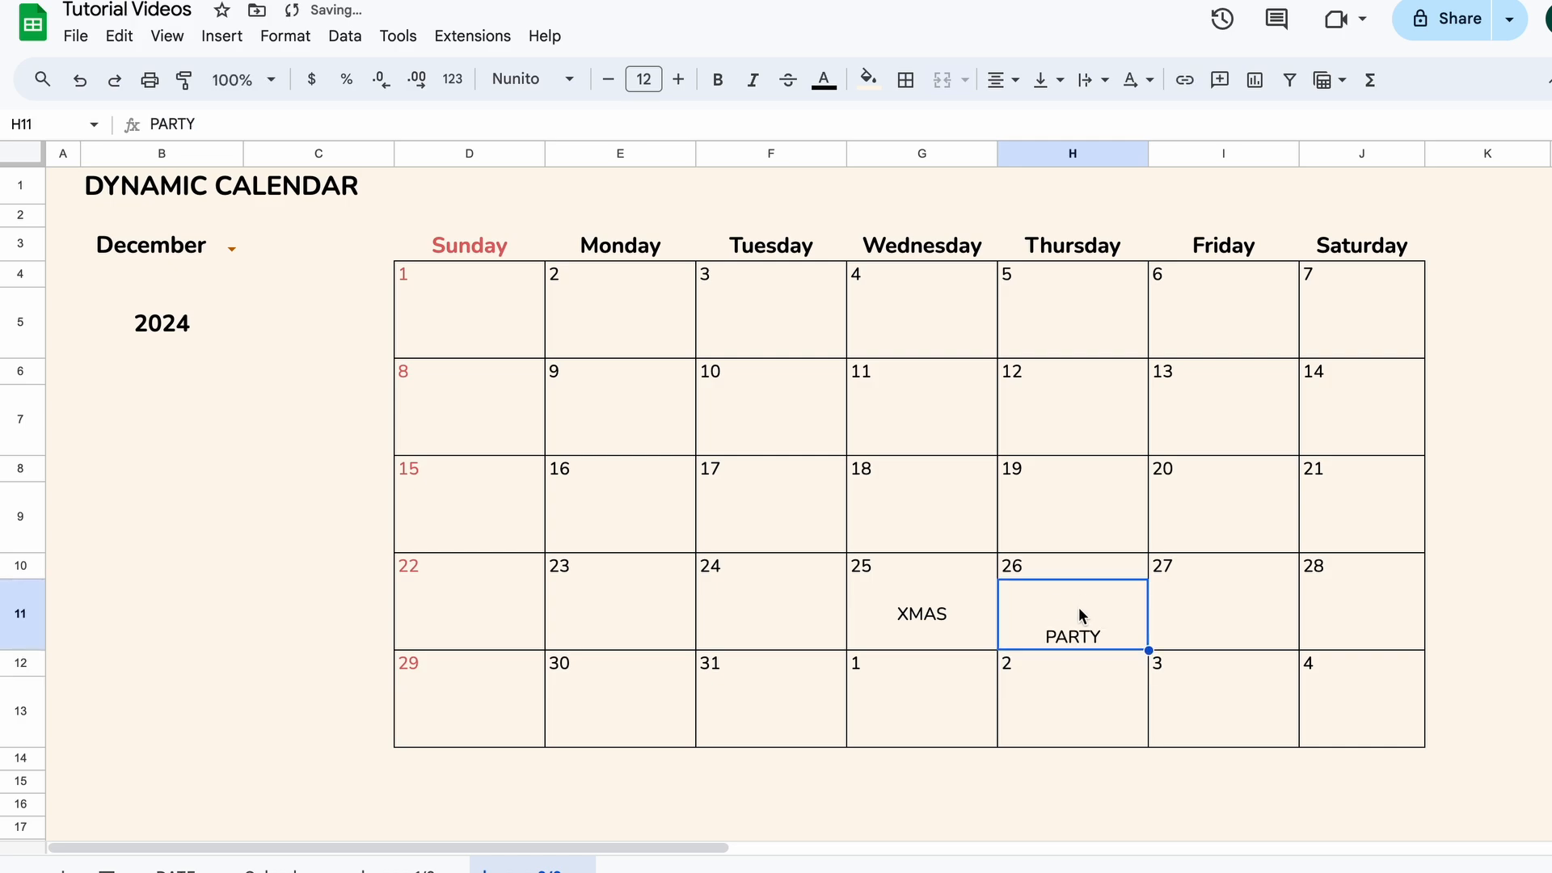
left_click(1048, 79)
left_click(1081, 121)
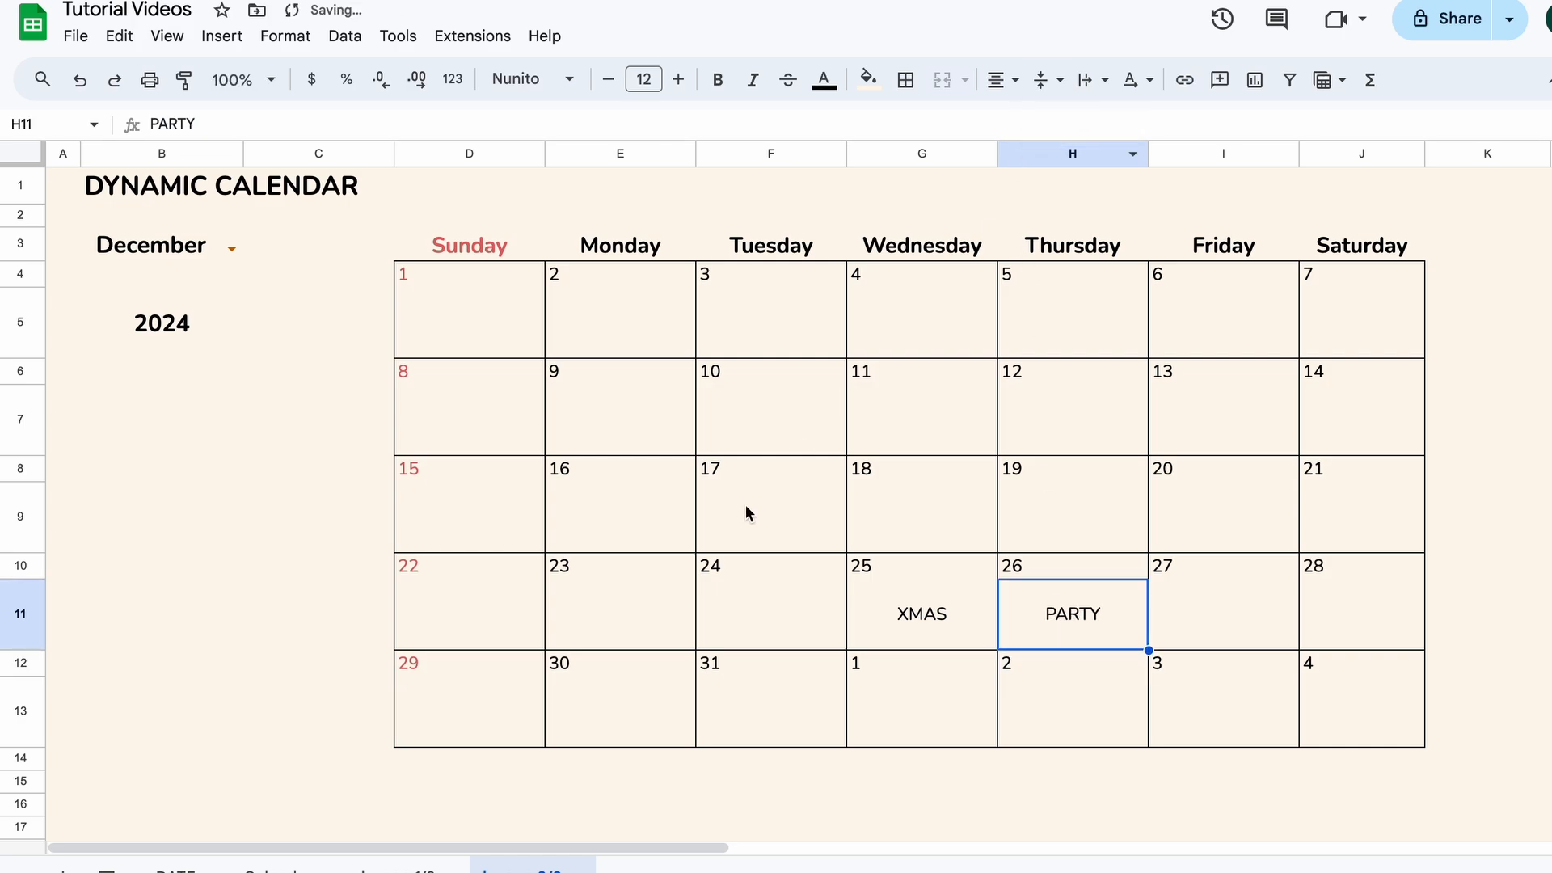
Step: Set the vertical alignment of F9 below the 17th to middle and start entering an event there
left_click(716, 511)
left_click(1048, 79)
left_click(1086, 120)
type("L")
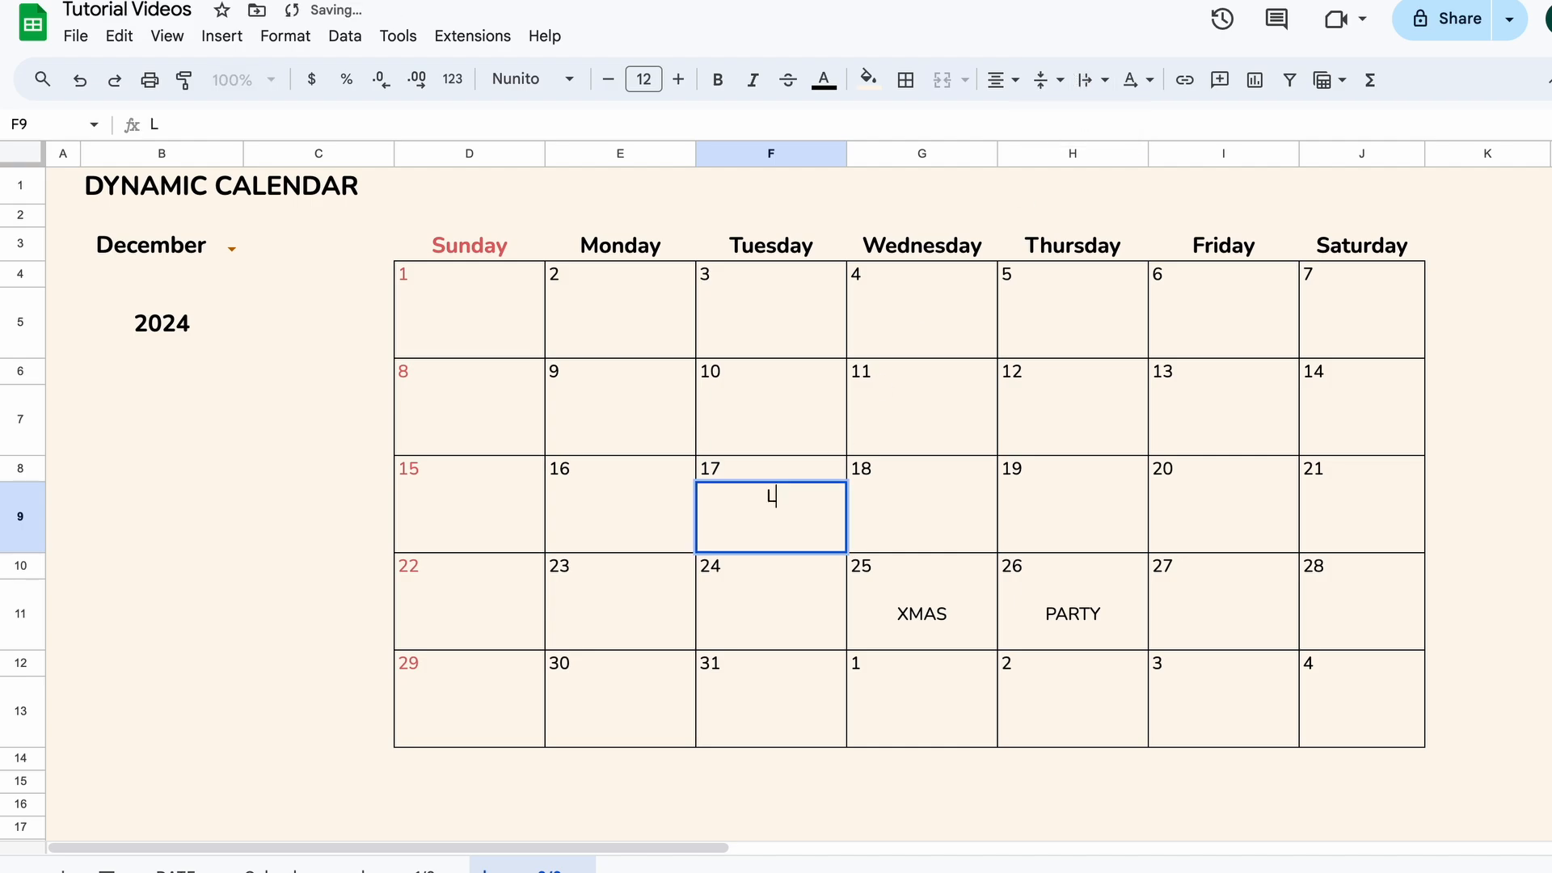